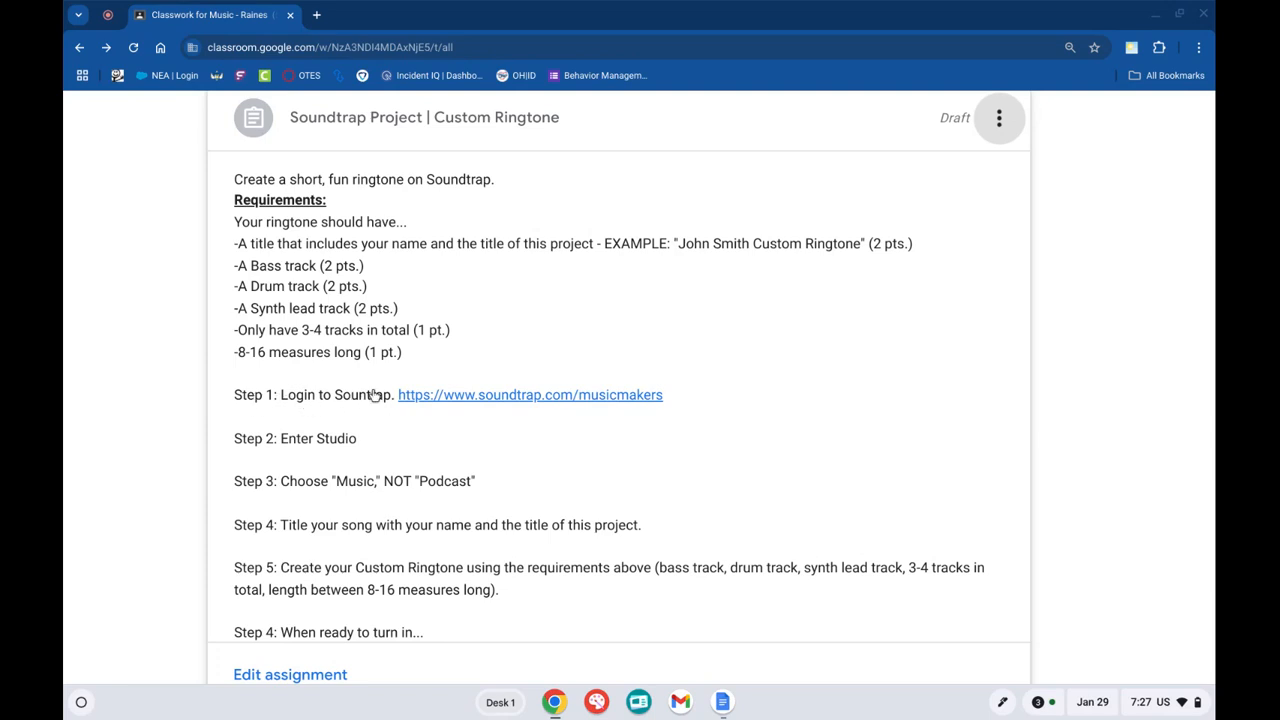
Follow the assignment's Soundtrap link and log in to Soundtrap with the Google account.
left_click(463, 396)
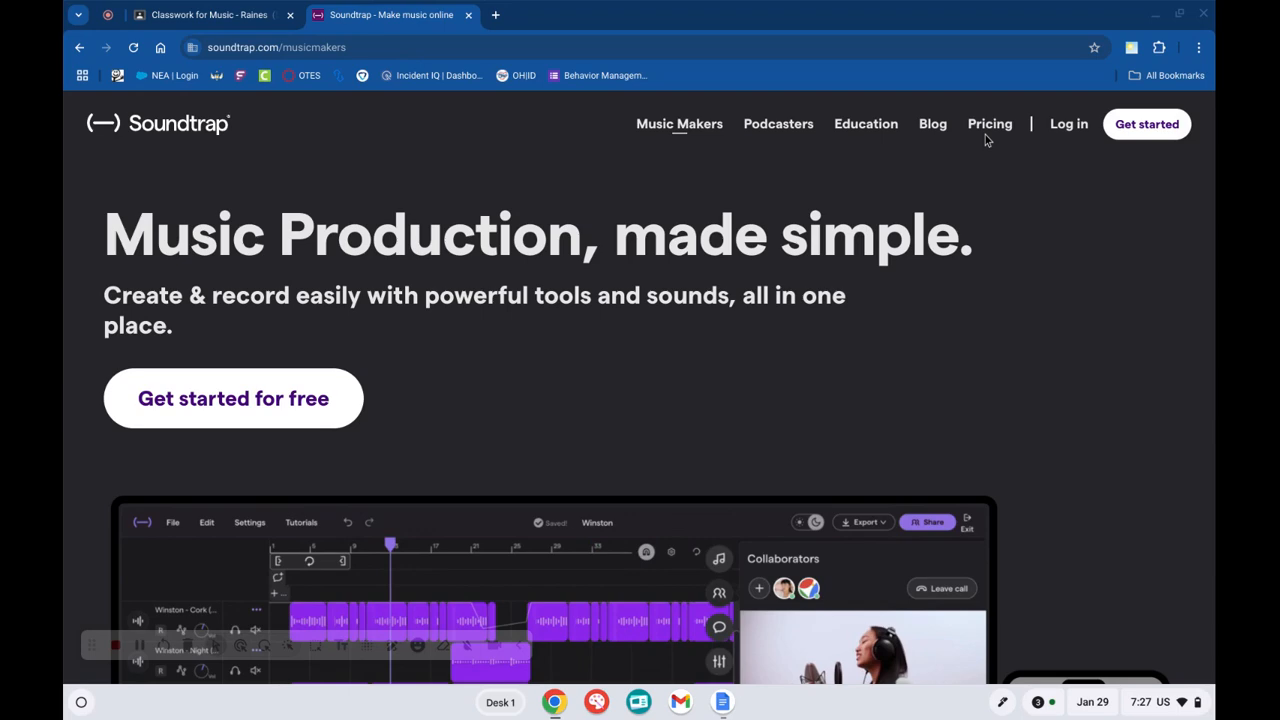
left_click(1071, 134)
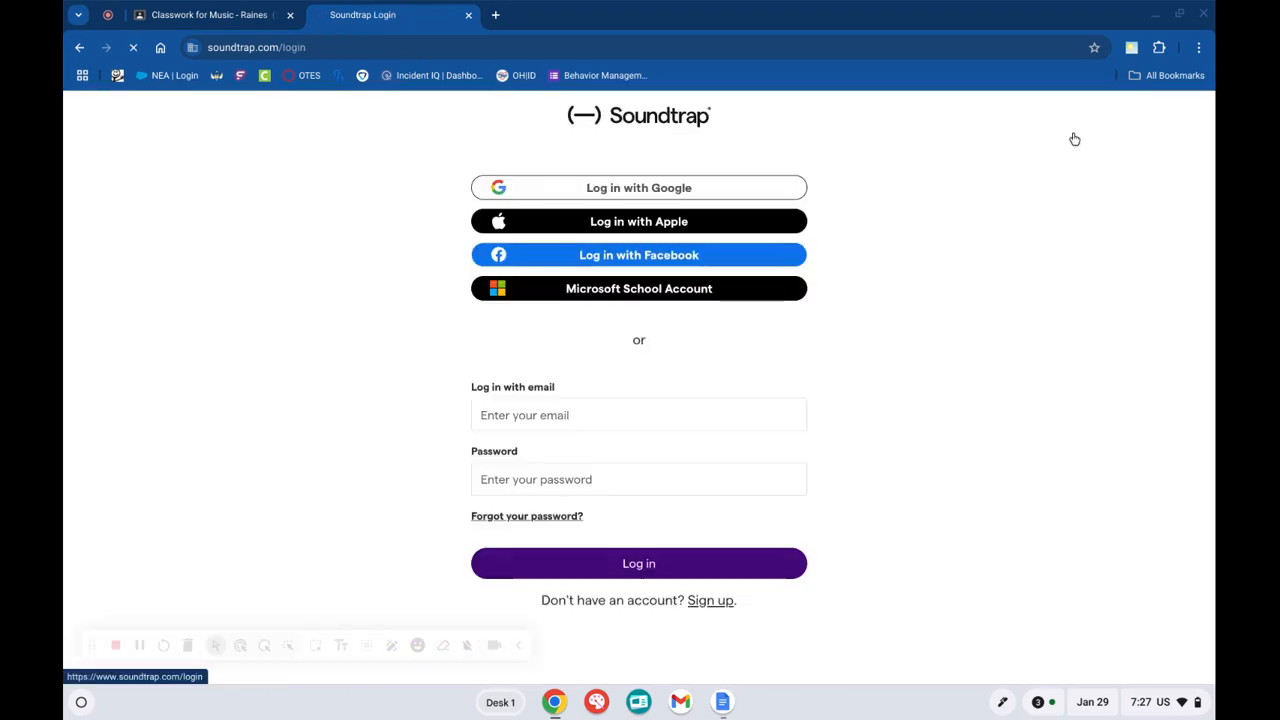
left_click(698, 180)
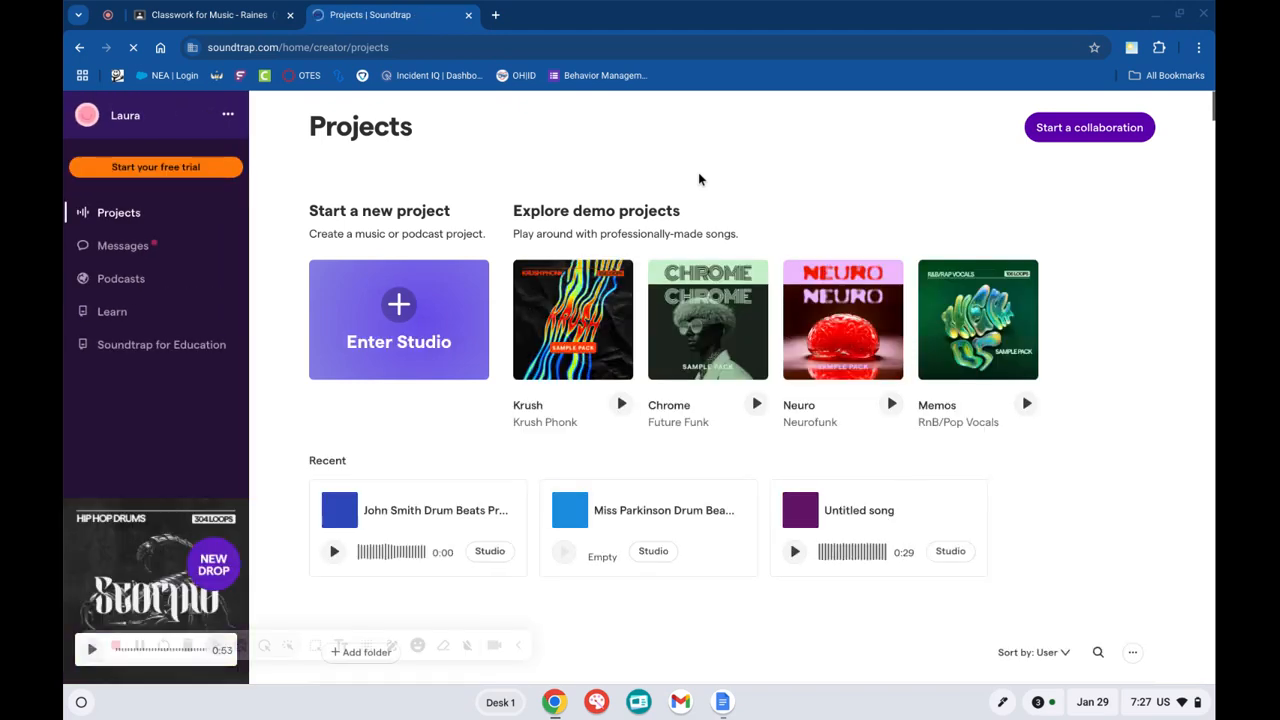
Check the assignment's next instruction in Google Classroom, and enter the Studio from the Soundtrap projects page.
left_click(210, 14)
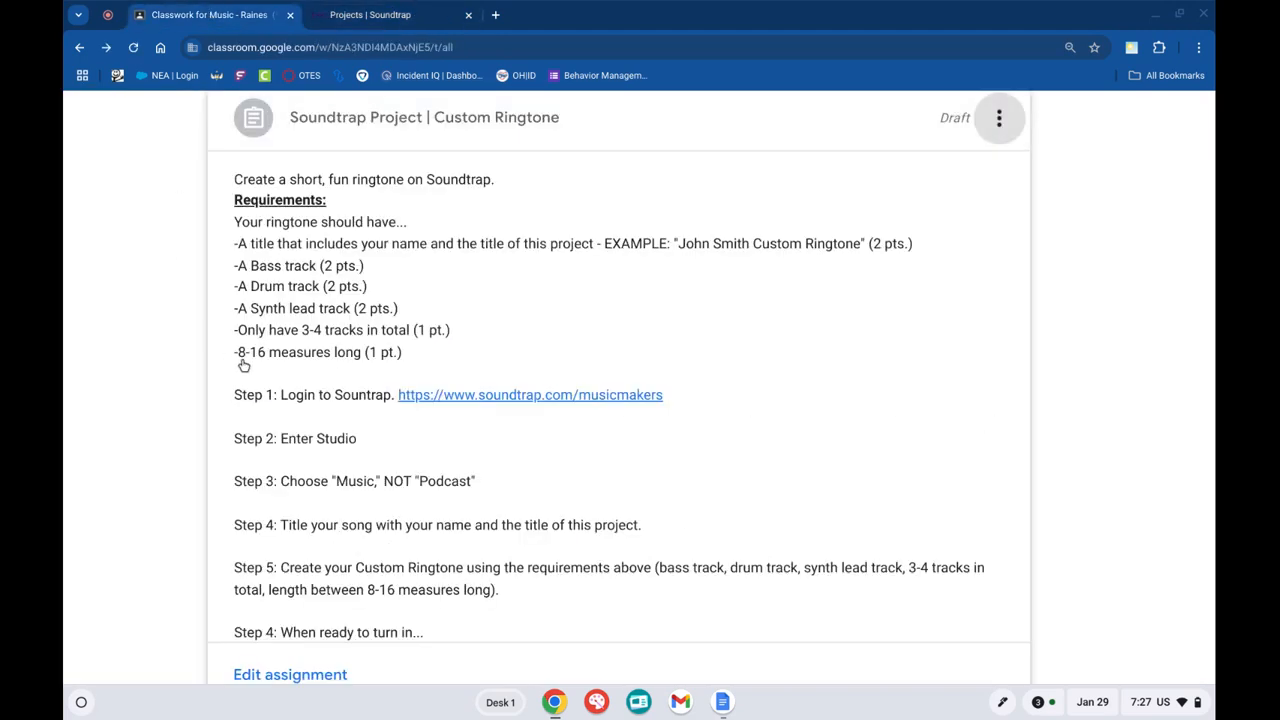
scroll(894, 449, "down", 1)
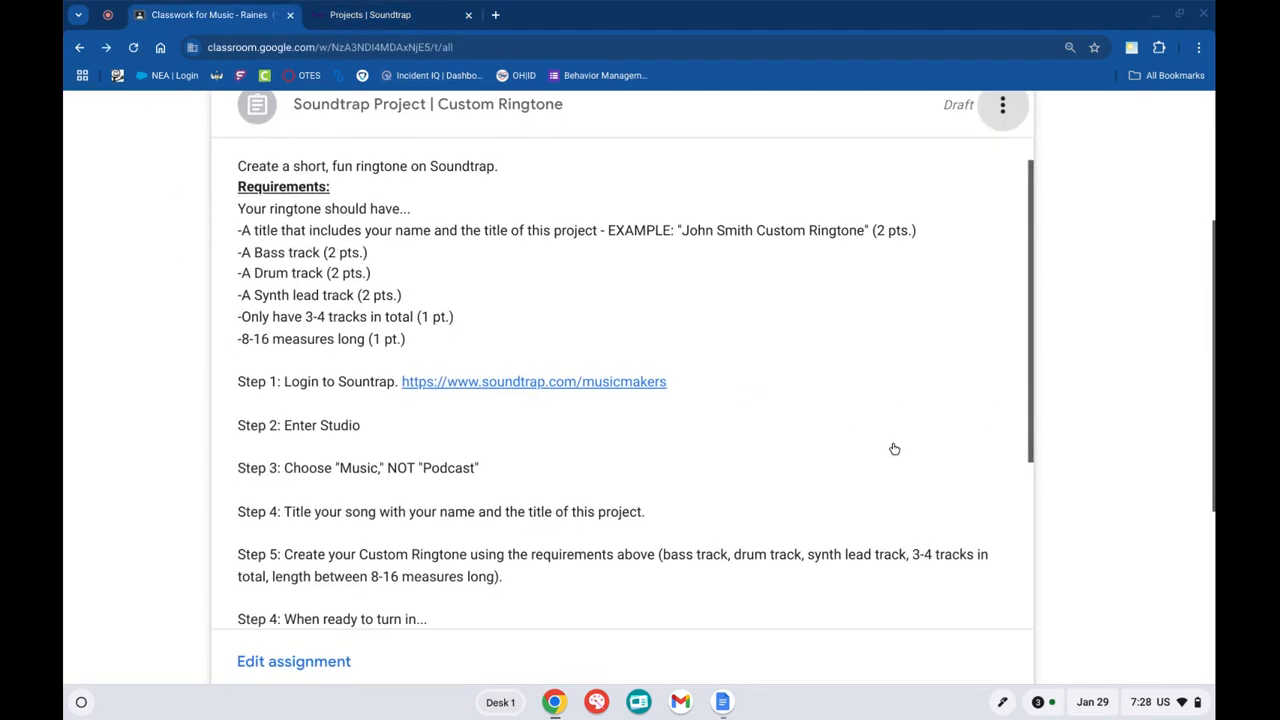
left_click(395, 16)
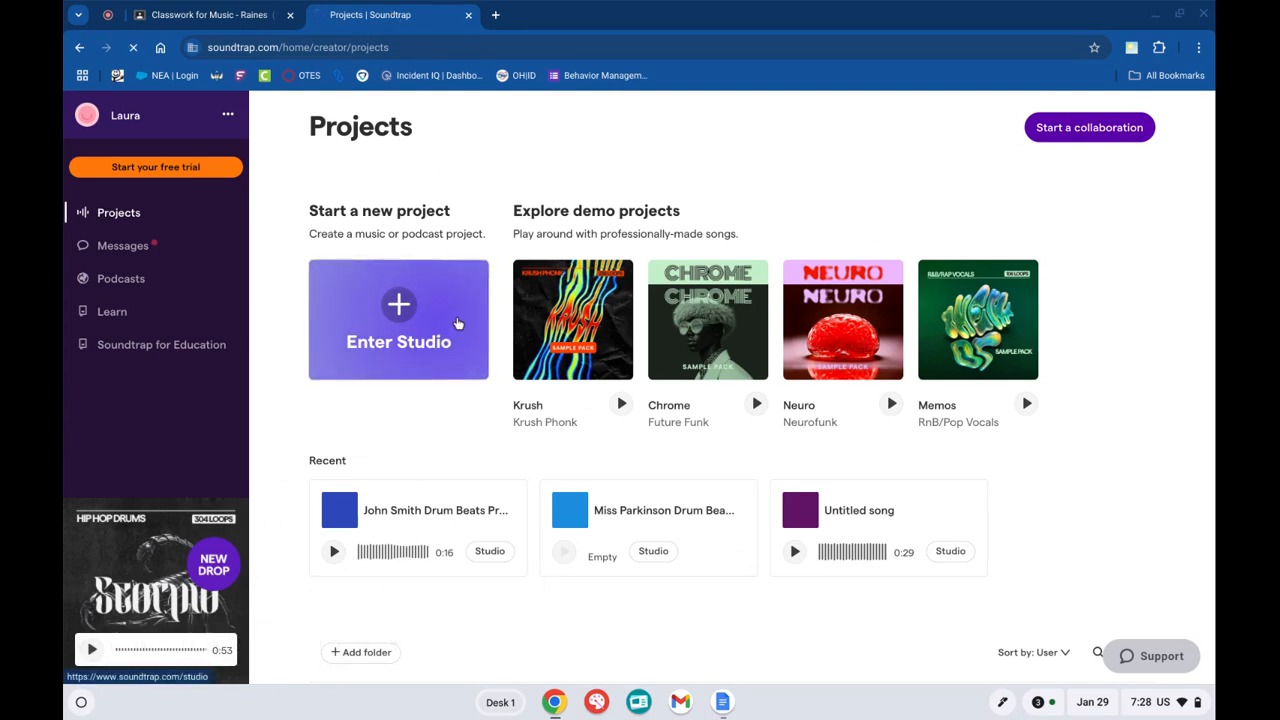
left_click(455, 322)
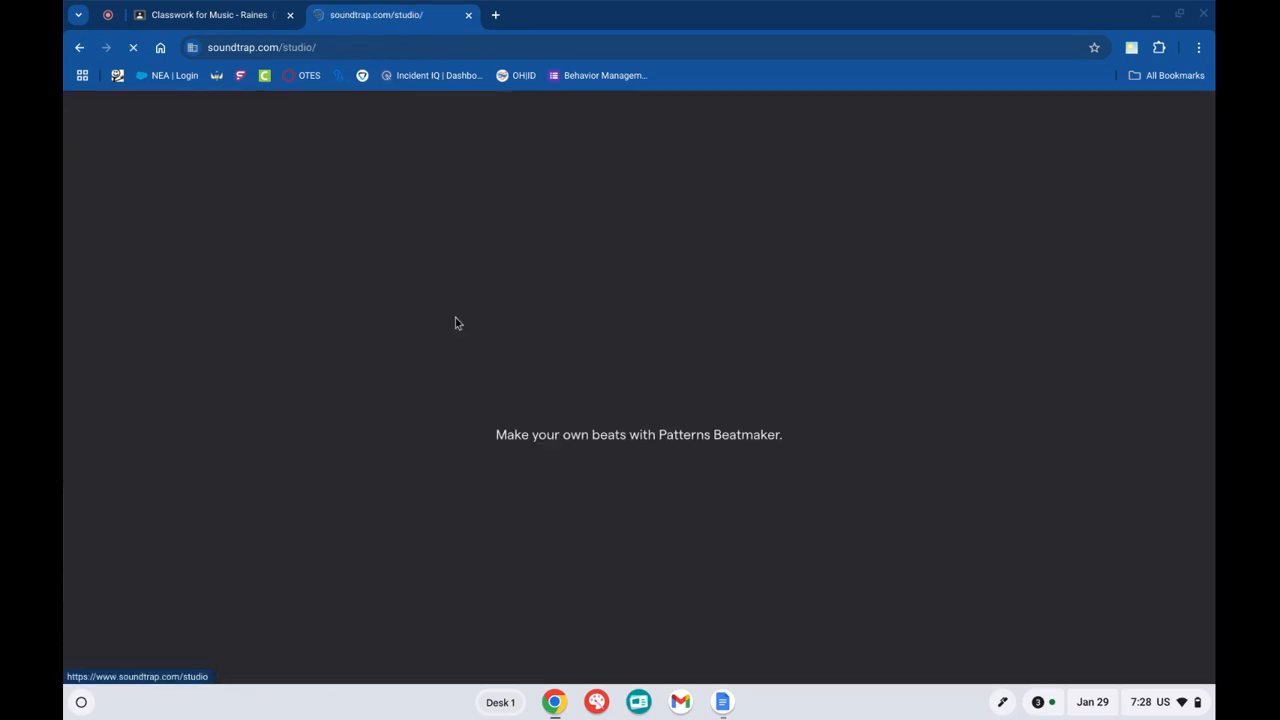
Review the project type instruction in Google Classroom, and start a new Music project in Soundtrap.
left_click(240, 15)
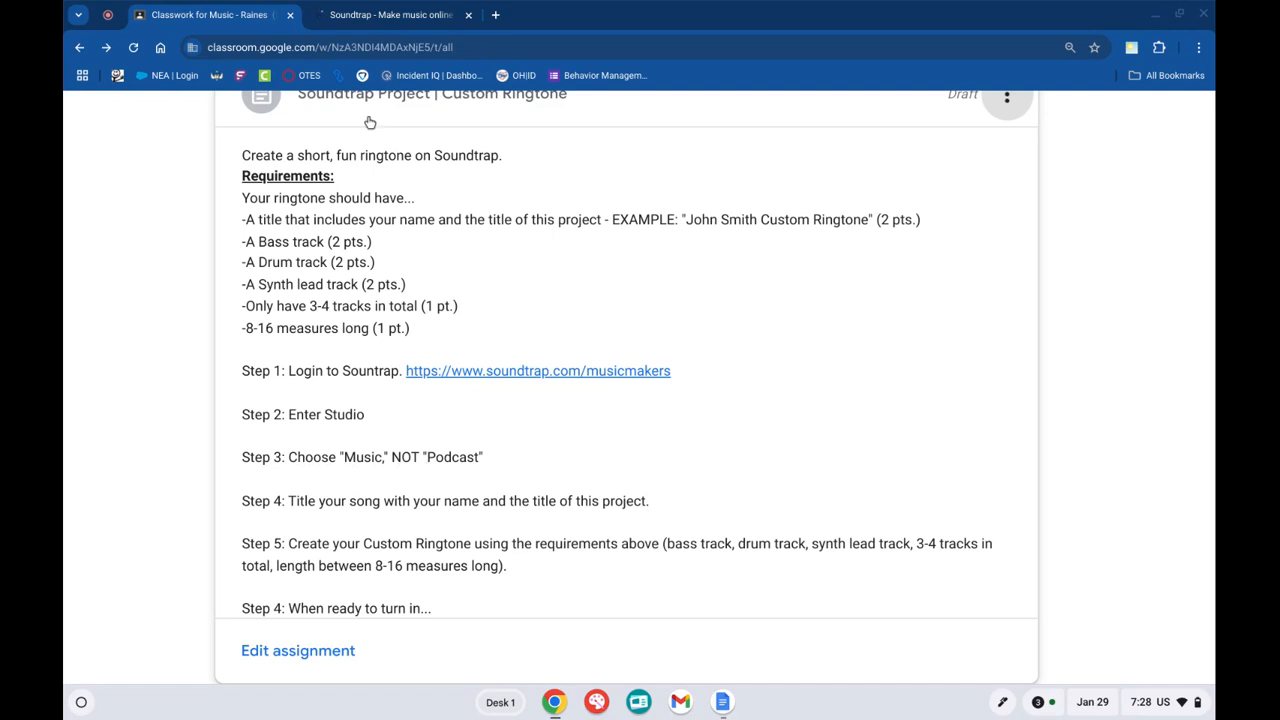
left_click(395, 14)
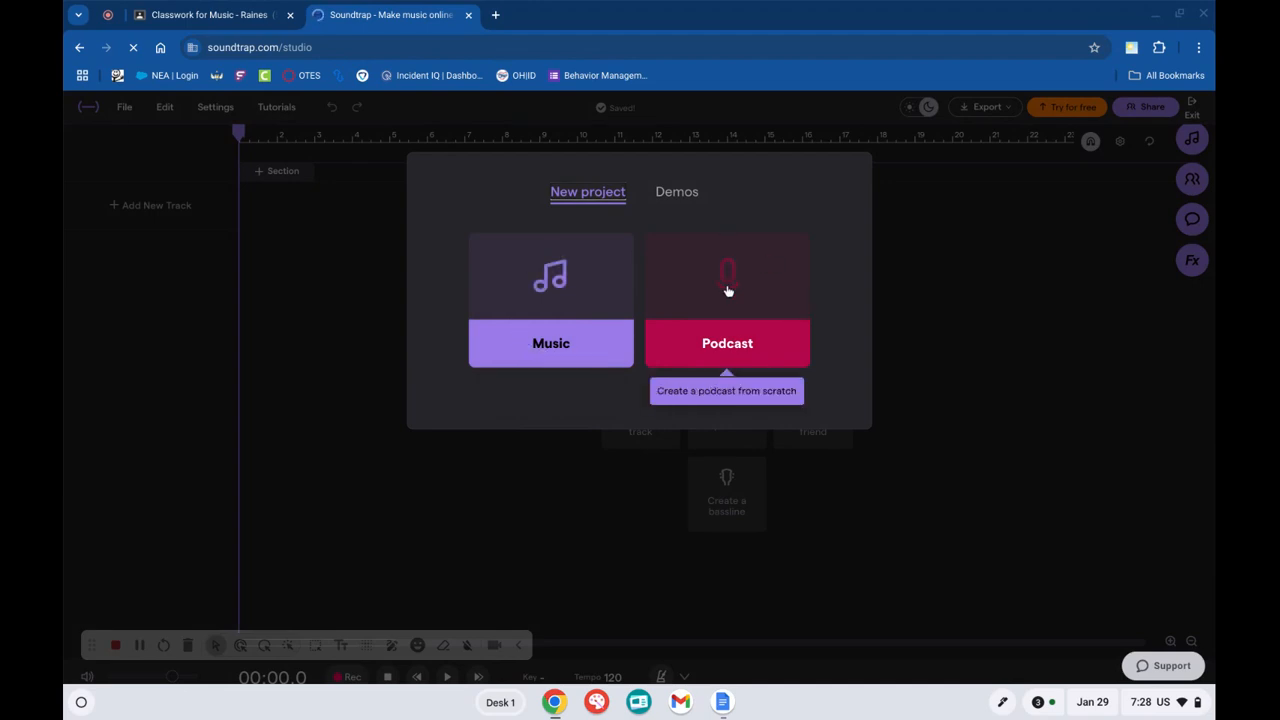
left_click(575, 293)
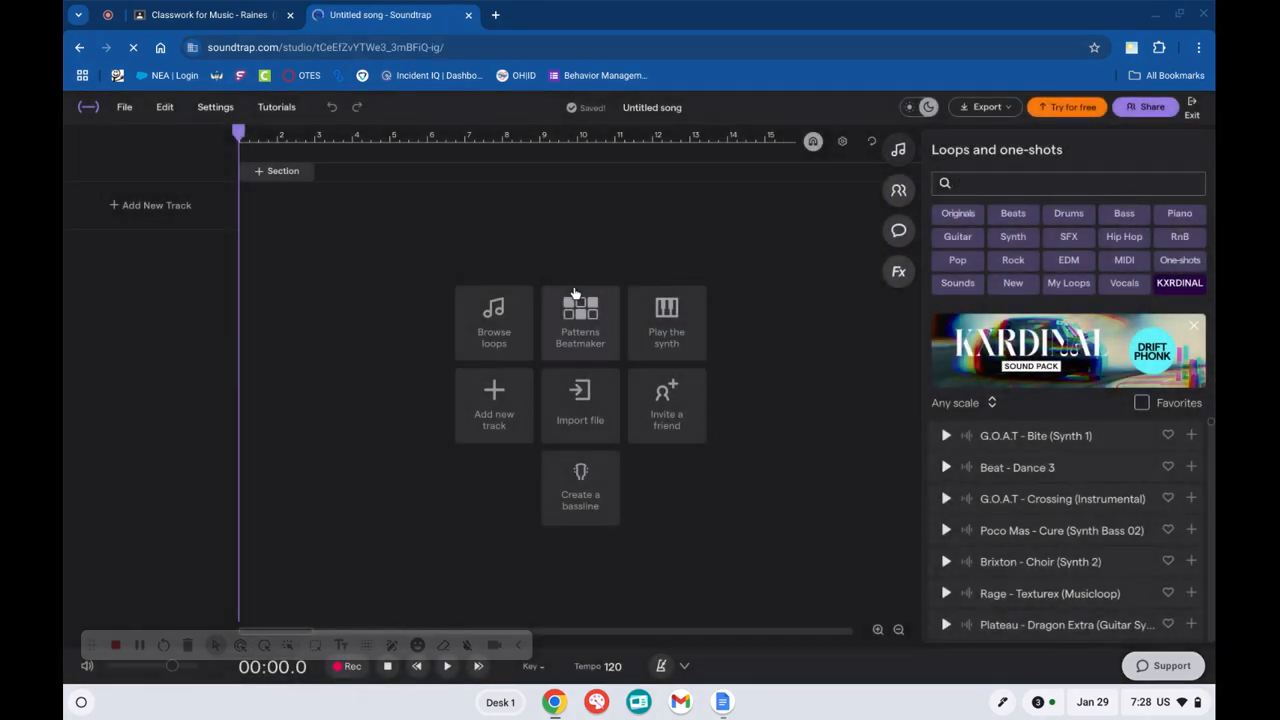
Check the title instruction in Google Classroom, and rename the untitled song with the student's full name followed by "Custom Ringtone".
left_click(171, 14)
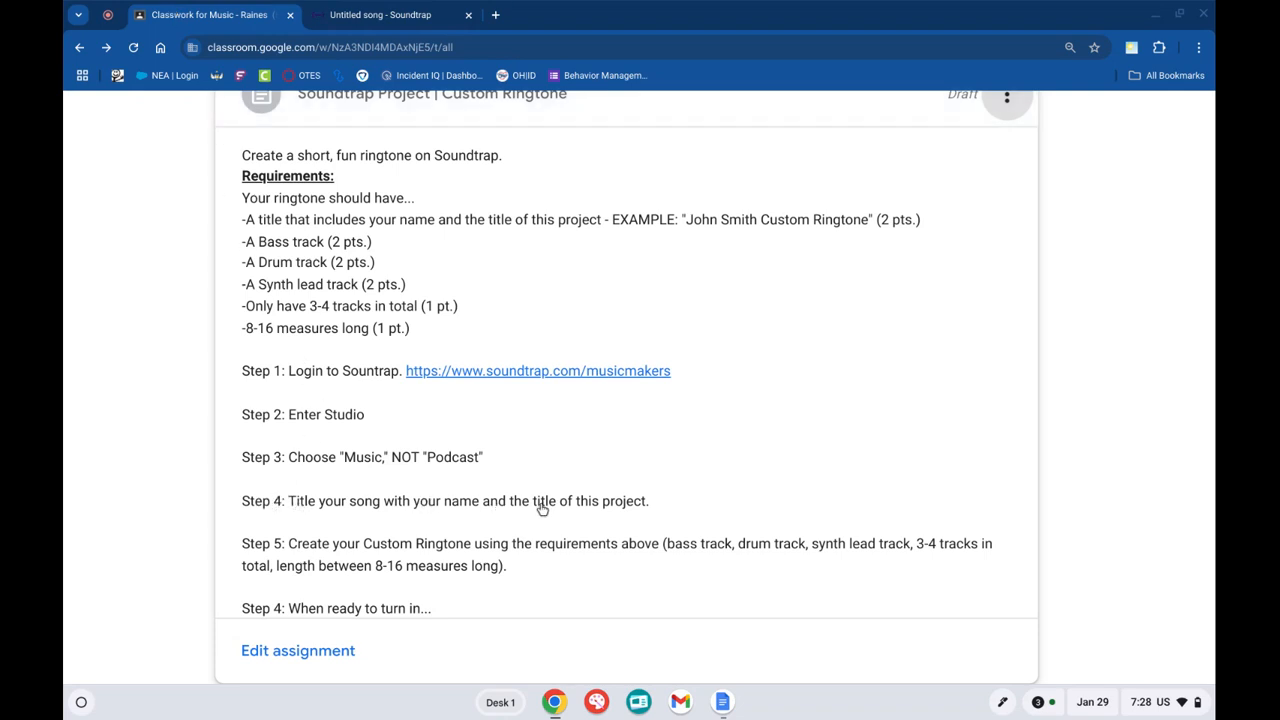
left_click(380, 14)
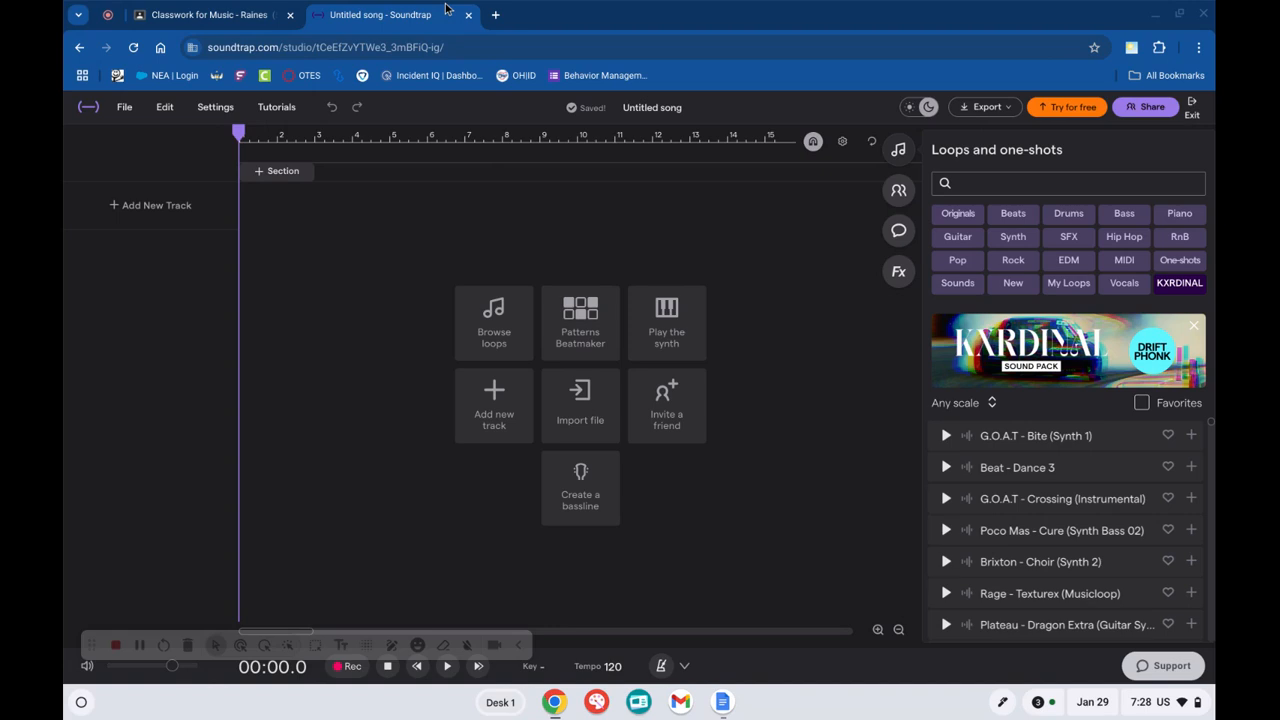
left_click(898, 149)
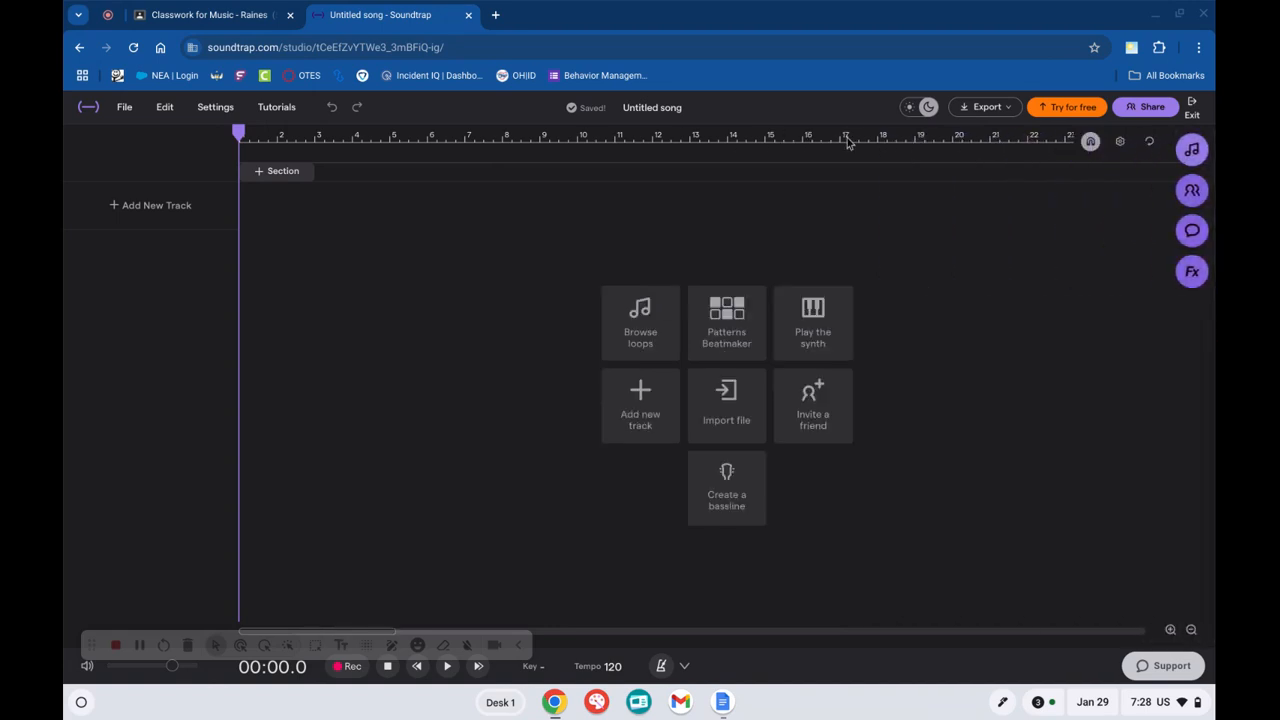
scroll(681, 126, "up", 2)
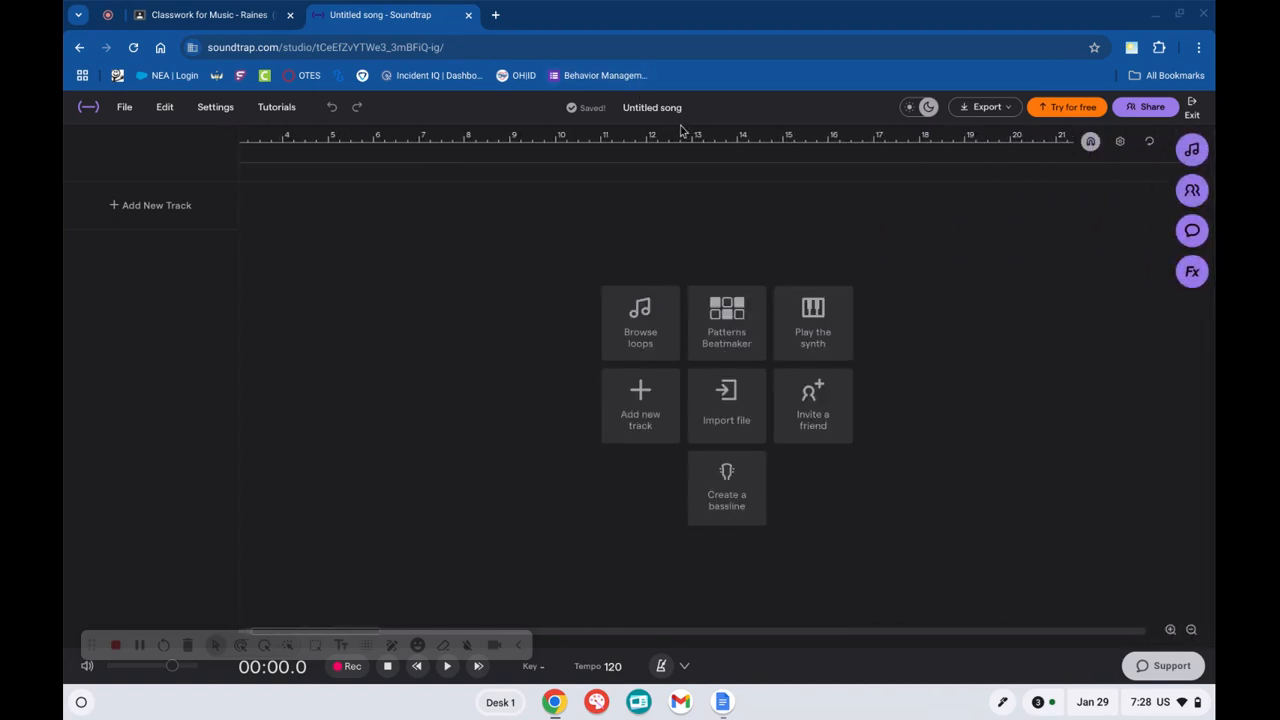
scroll(743, 109, "up", 5)
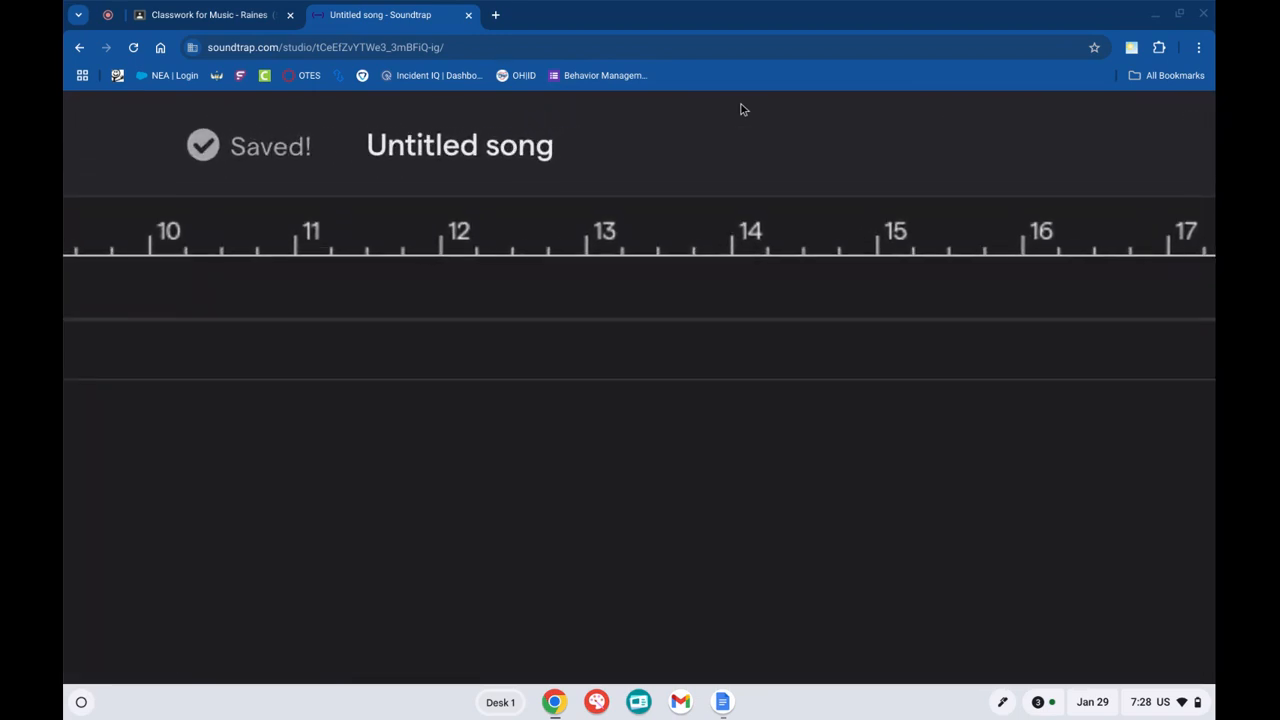
scroll(743, 109, "left", 1)
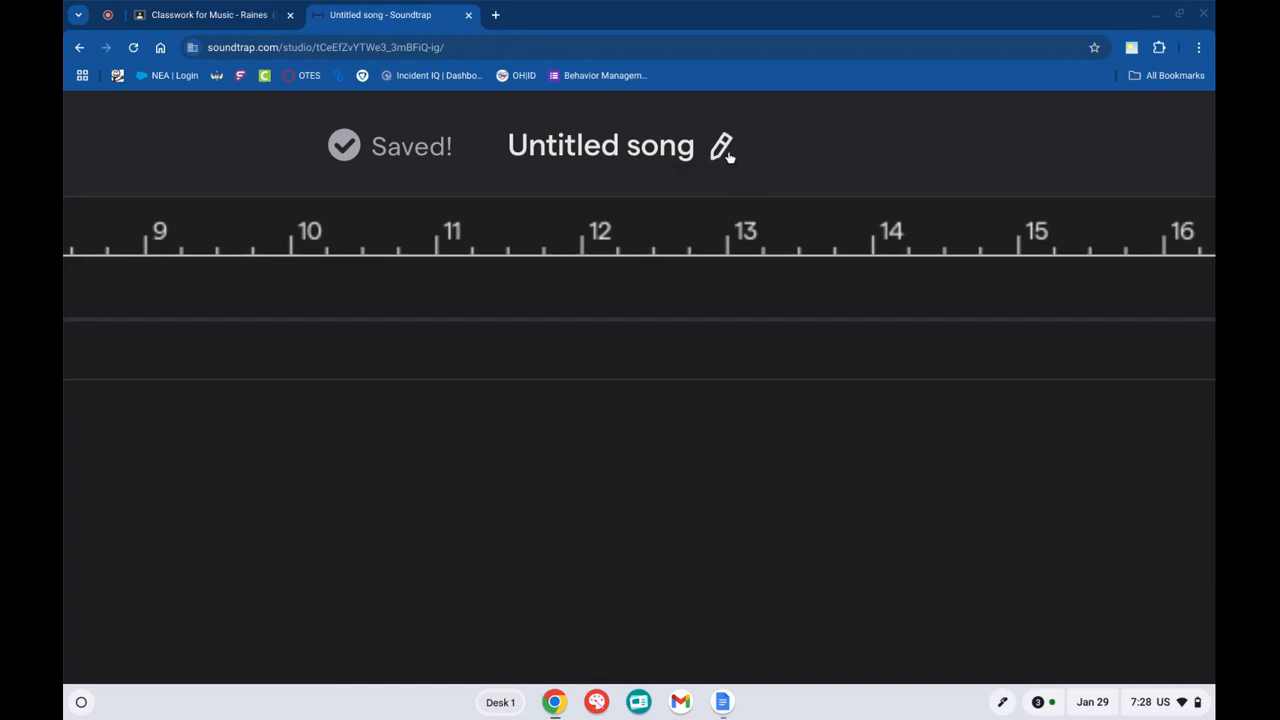
left_click(640, 152)
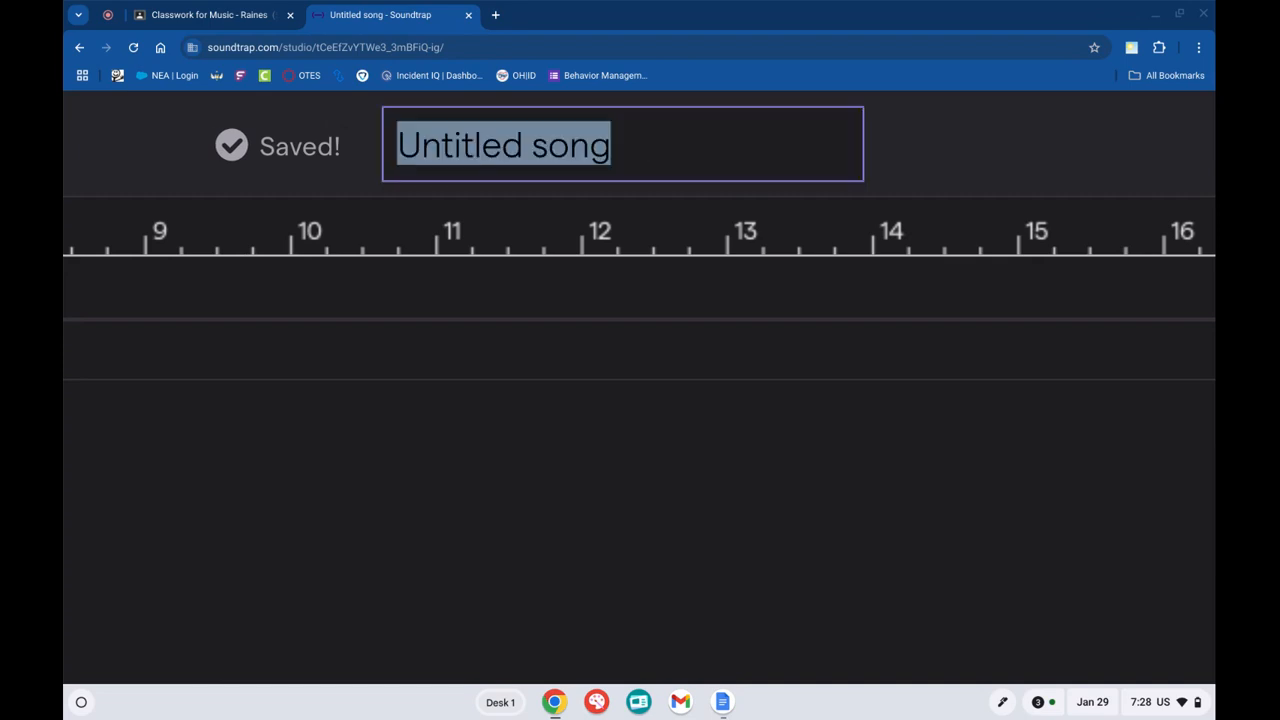
type("Jo")
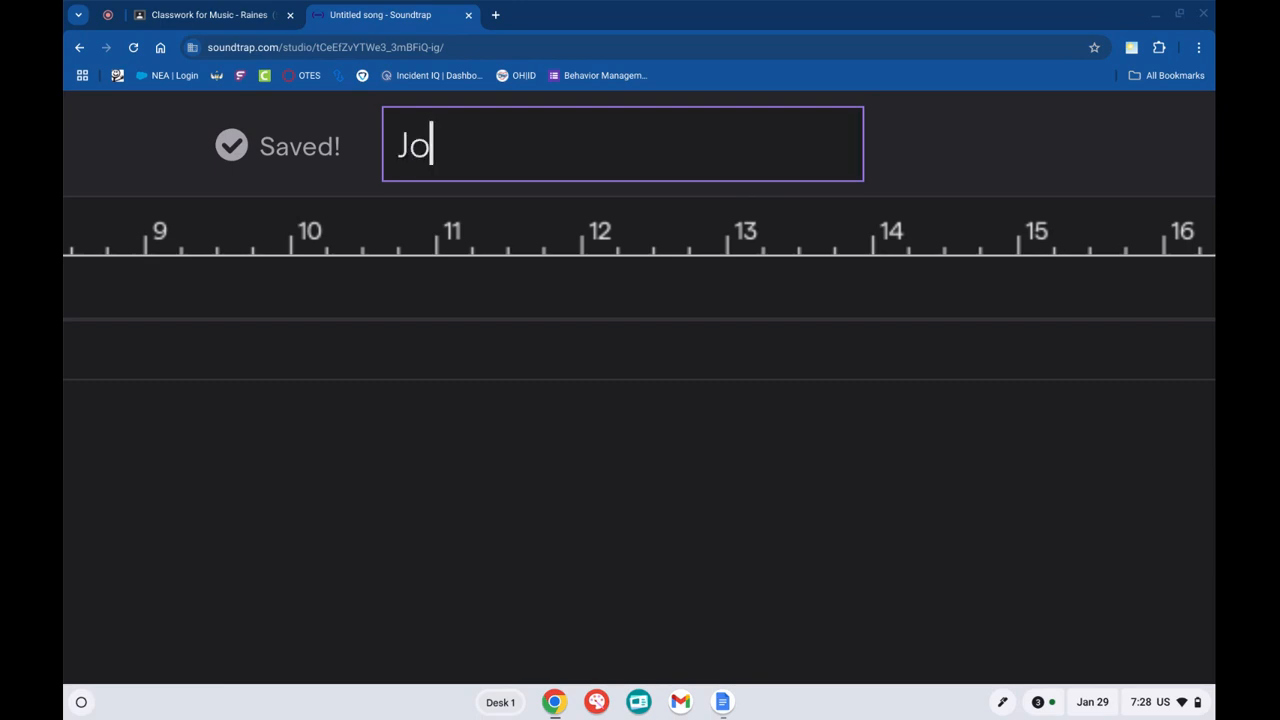
type("hn Smit")
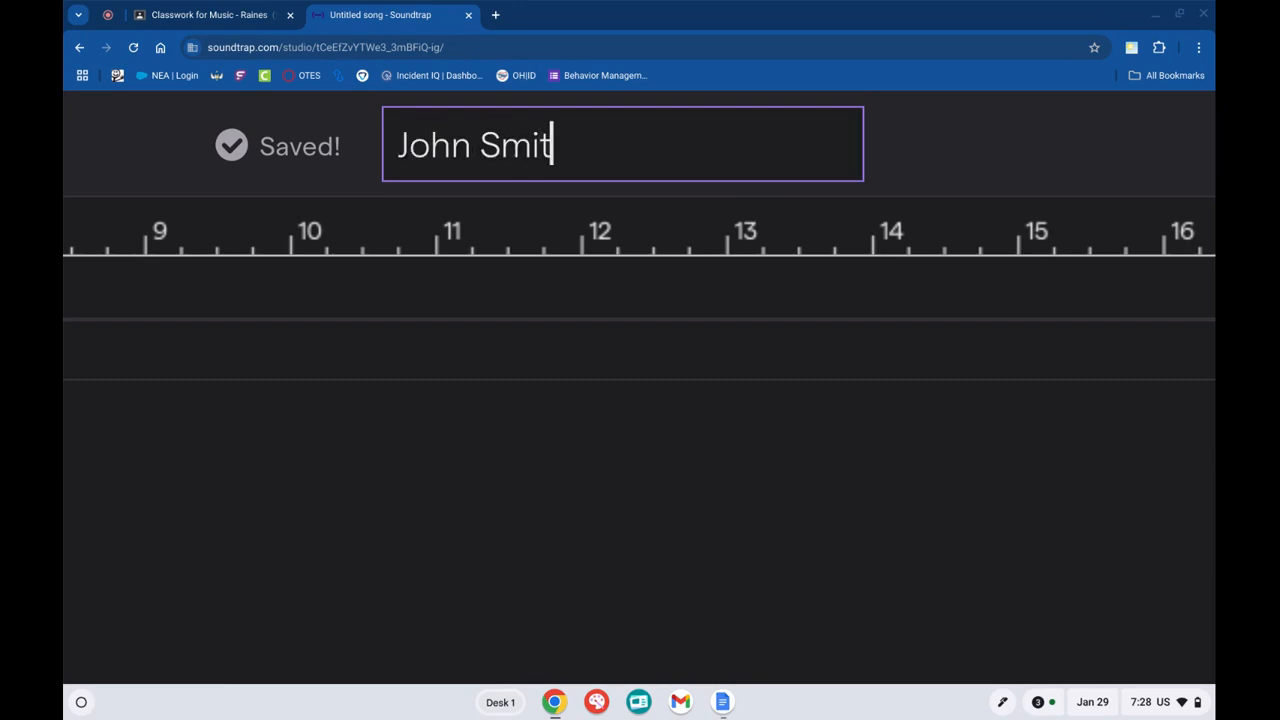
type("h Cu")
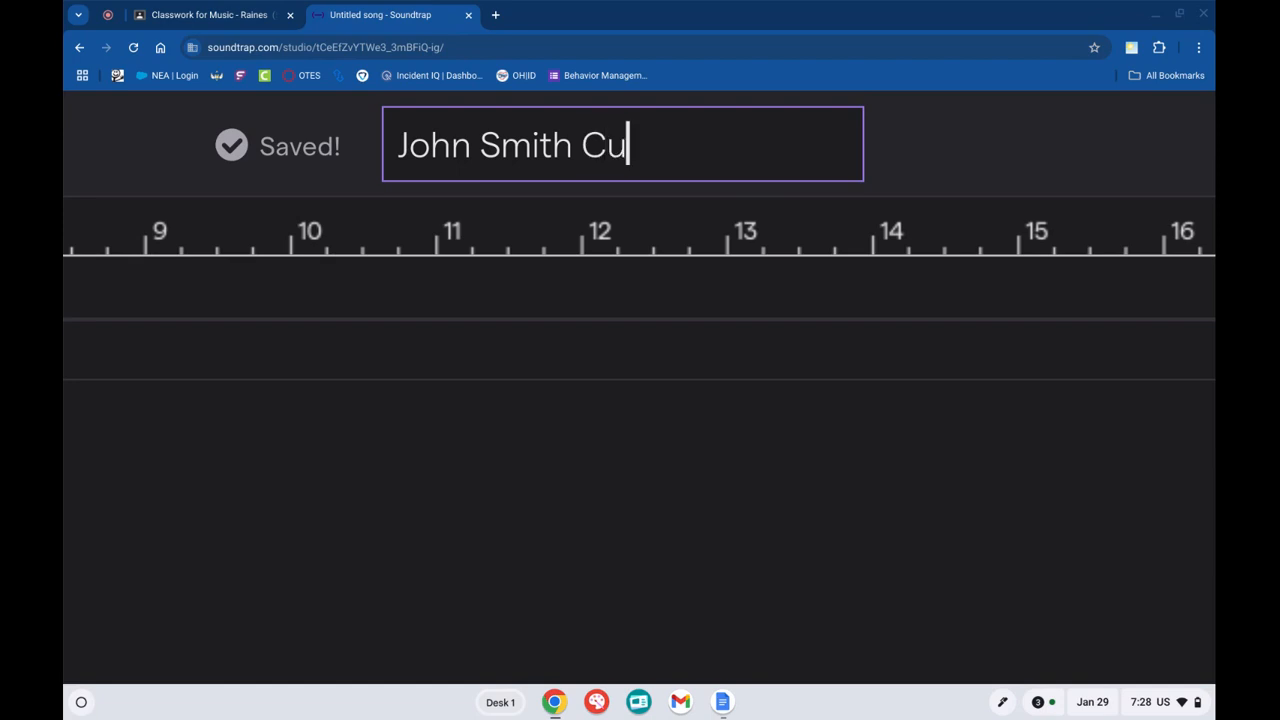
type("stom Ringtone")
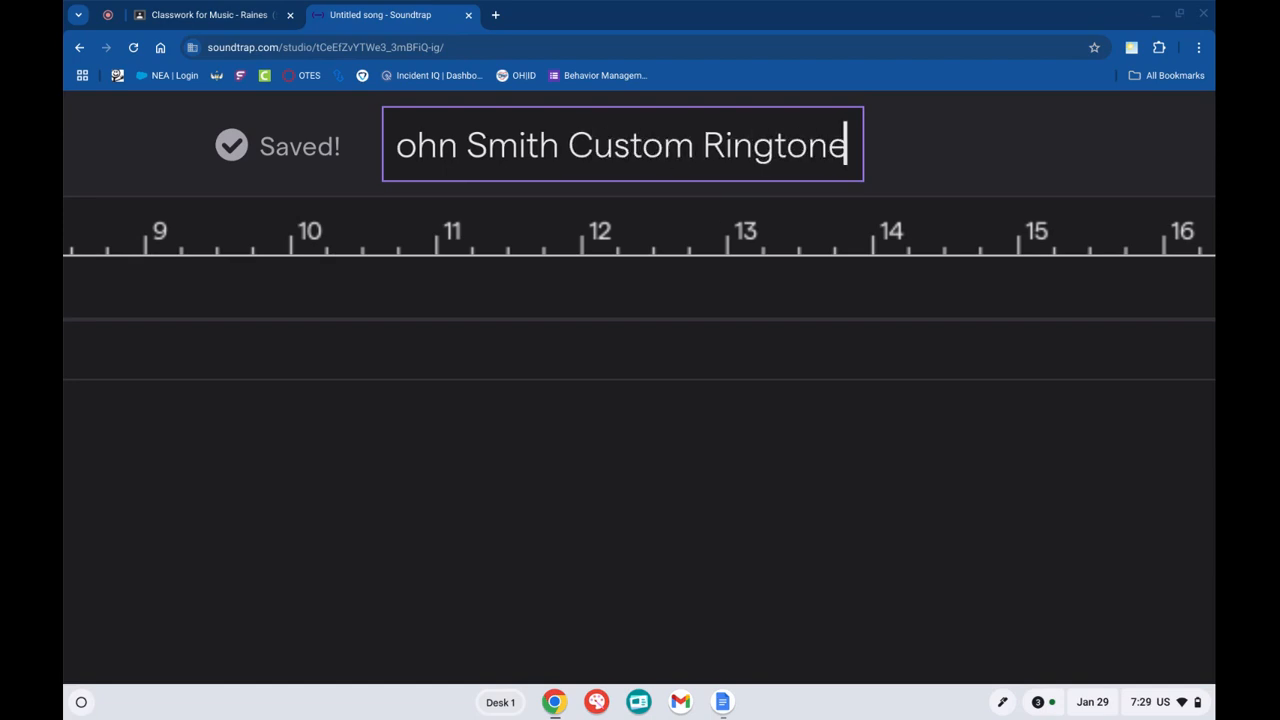
key("Return")
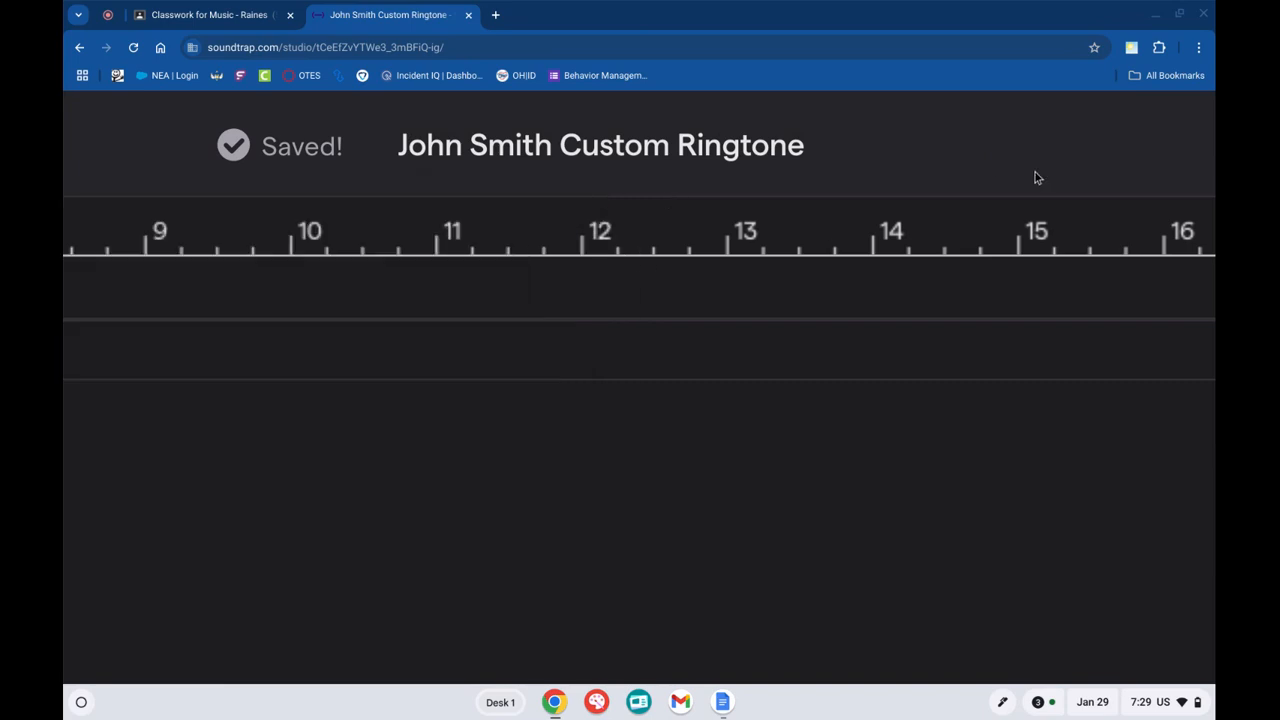
scroll(1037, 178, "down", 3)
Reread the ringtone requirements in Google Classroom, and open the Loops and one-shots library in Soundtrap.
left_click(209, 15)
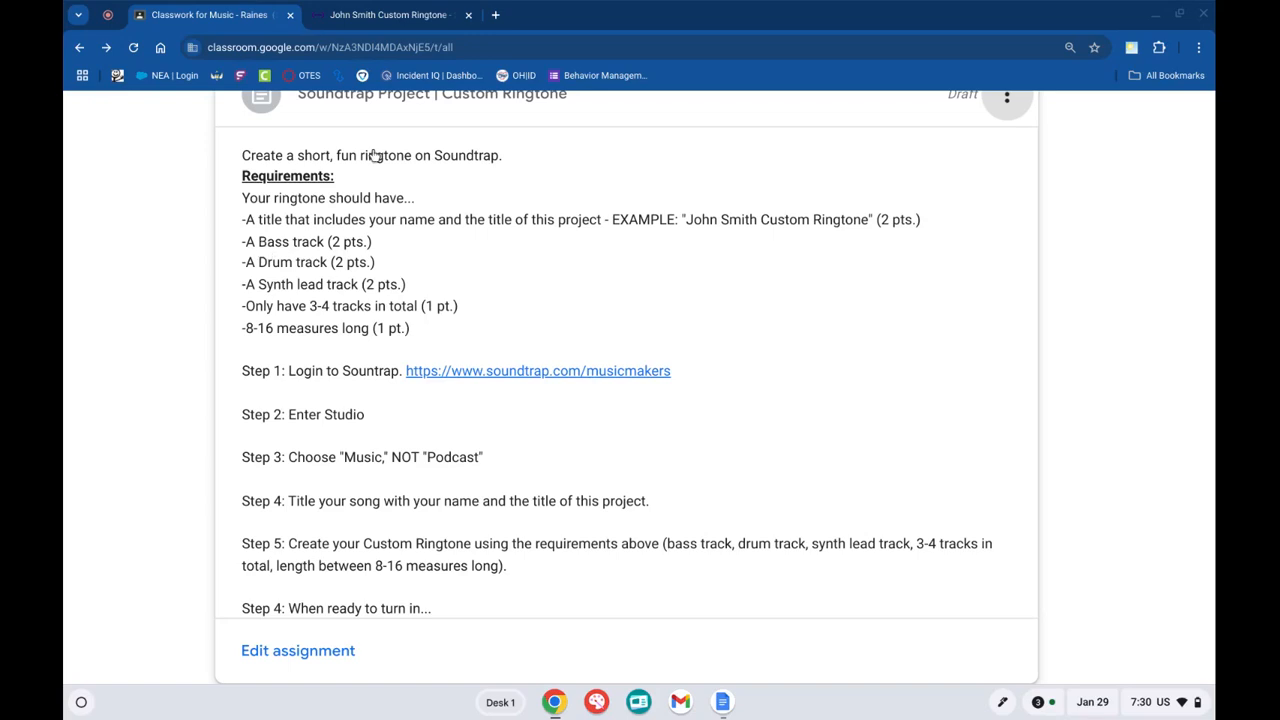
left_click(428, 14)
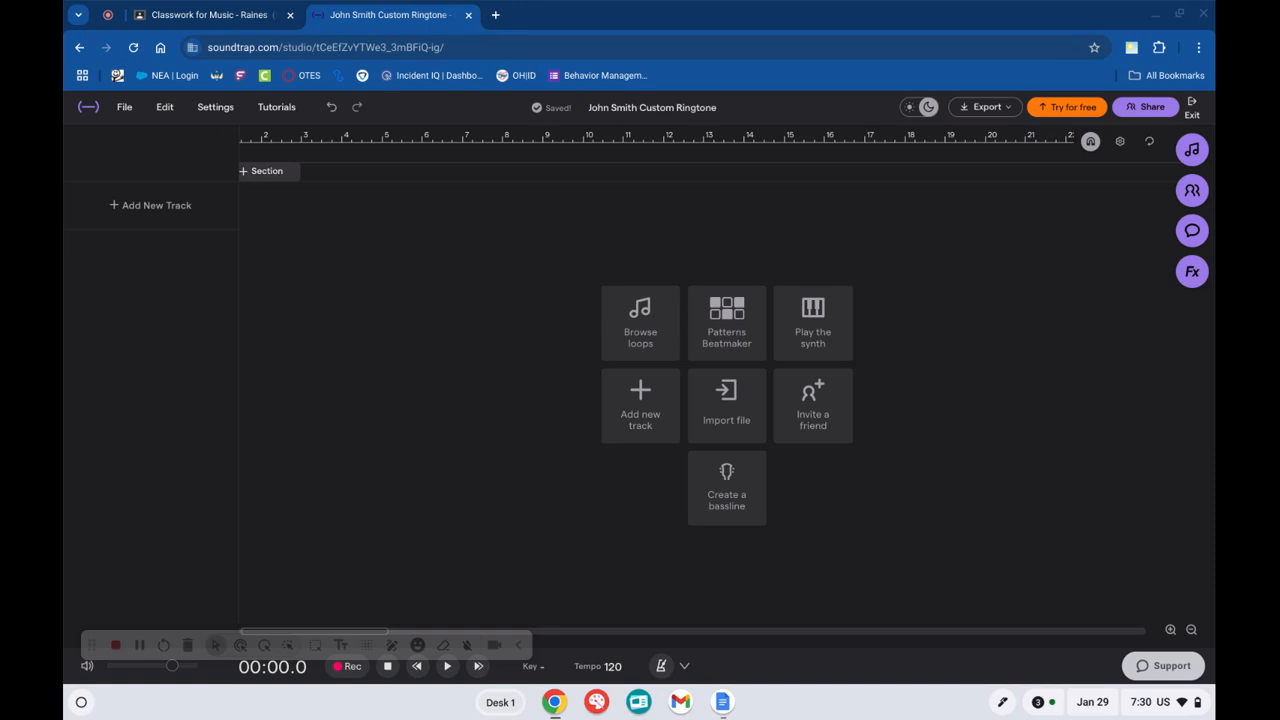
left_click(651, 344)
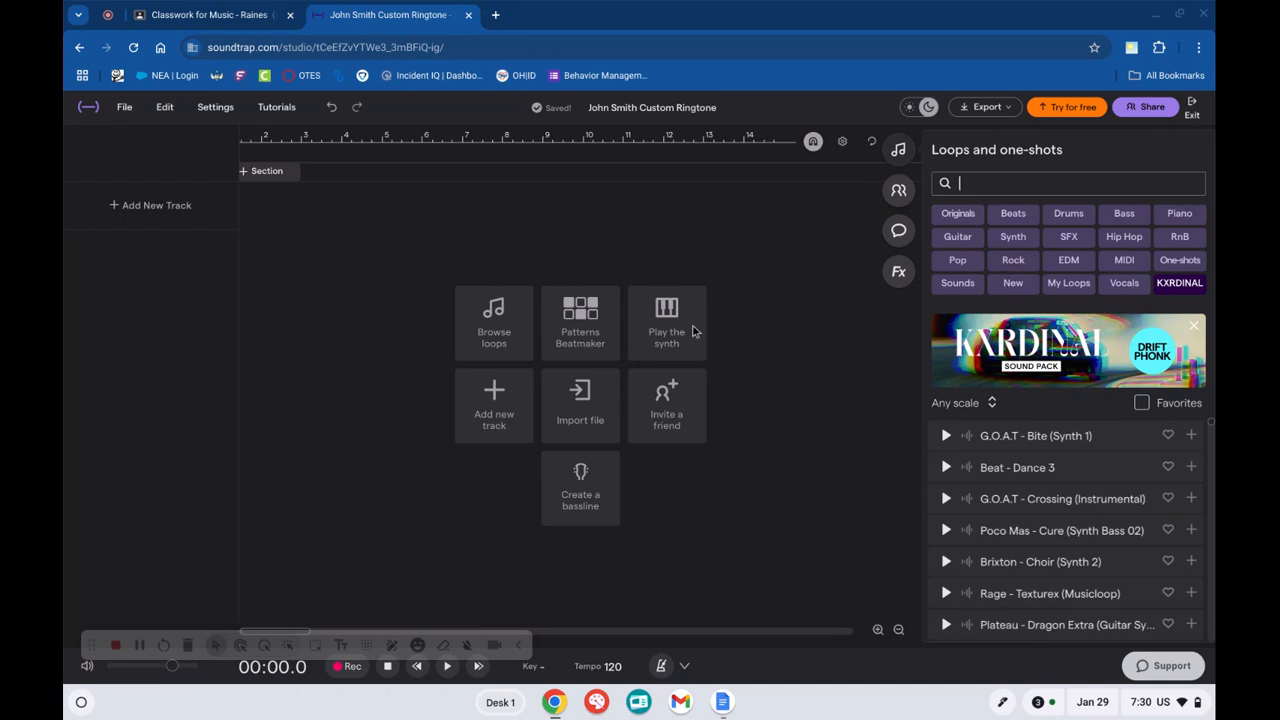
left_click(488, 328)
left_click(896, 147)
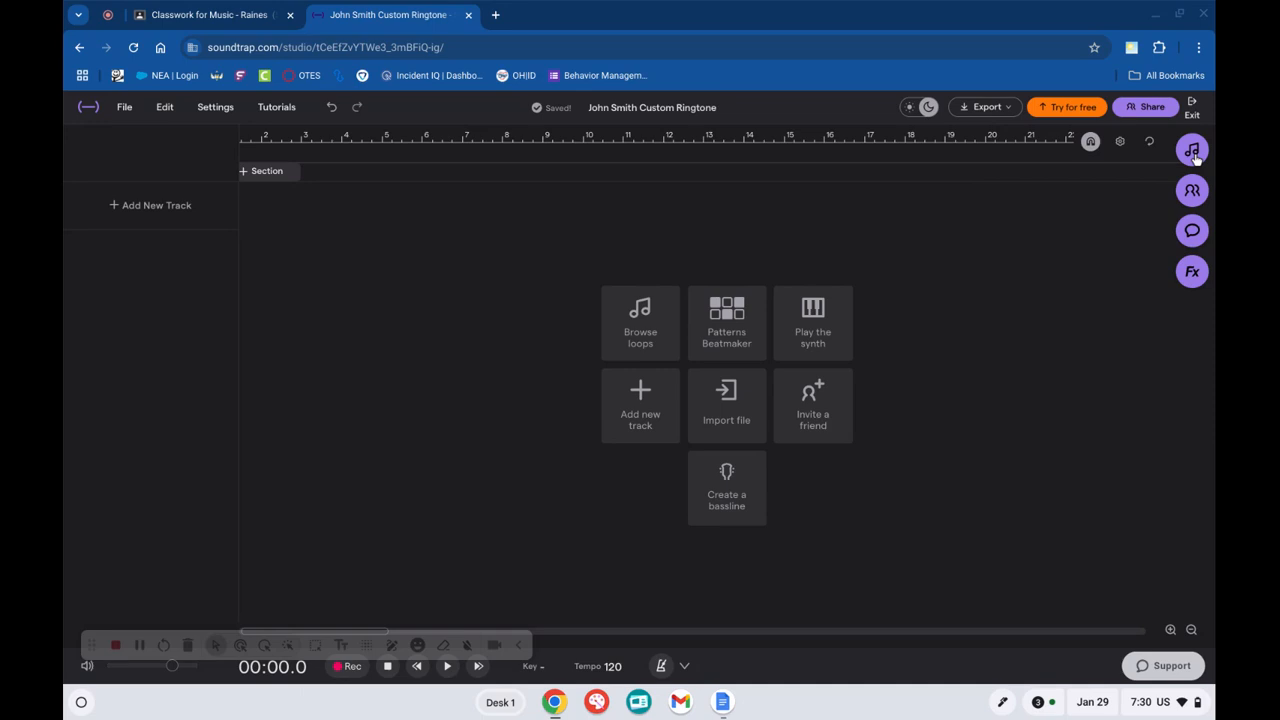
left_click(1192, 152)
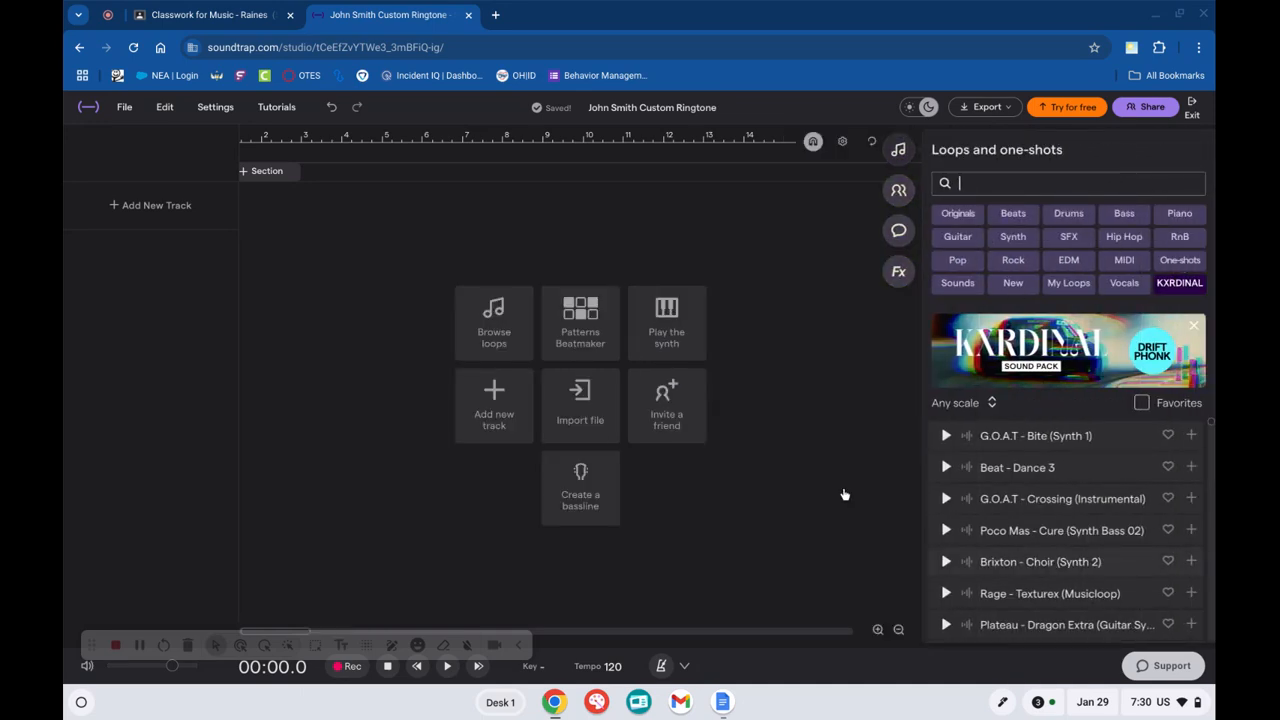
Confirm the bass track requirement in Google Classroom, and filter the Soundtrap loop library by Bass.
left_click(208, 15)
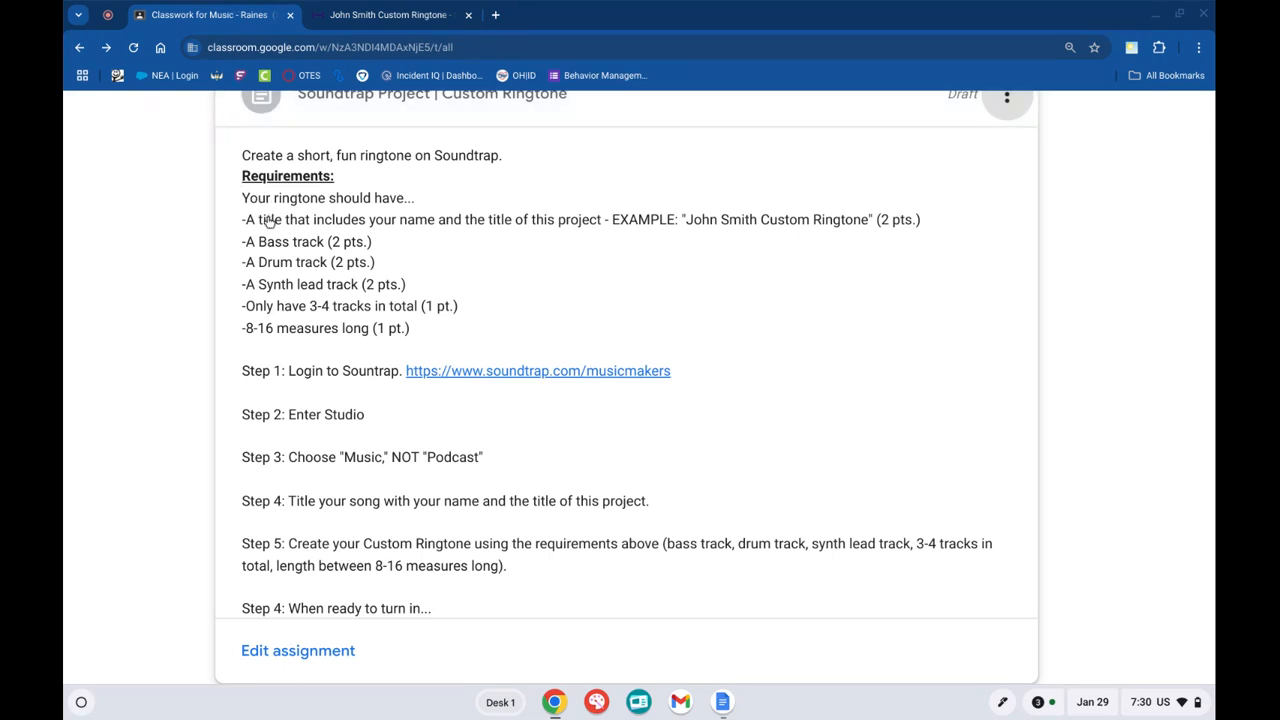
left_click(385, 15)
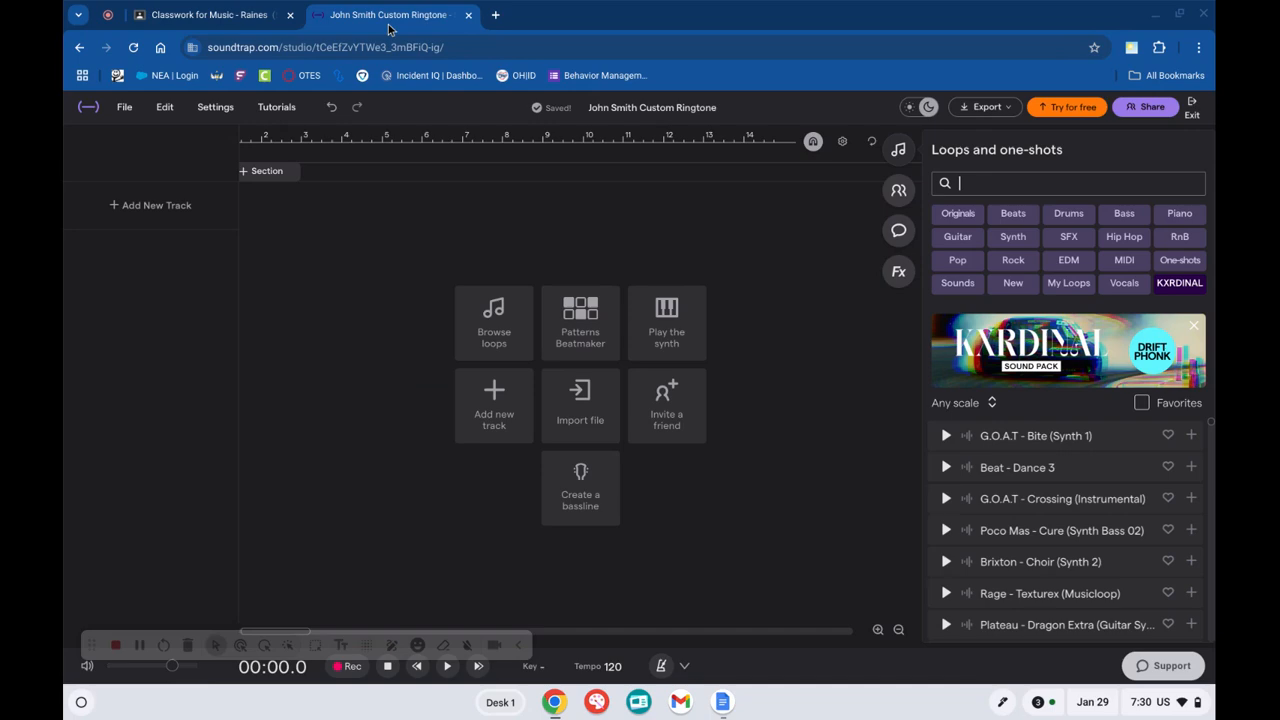
scroll(1019, 172, "up", 3)
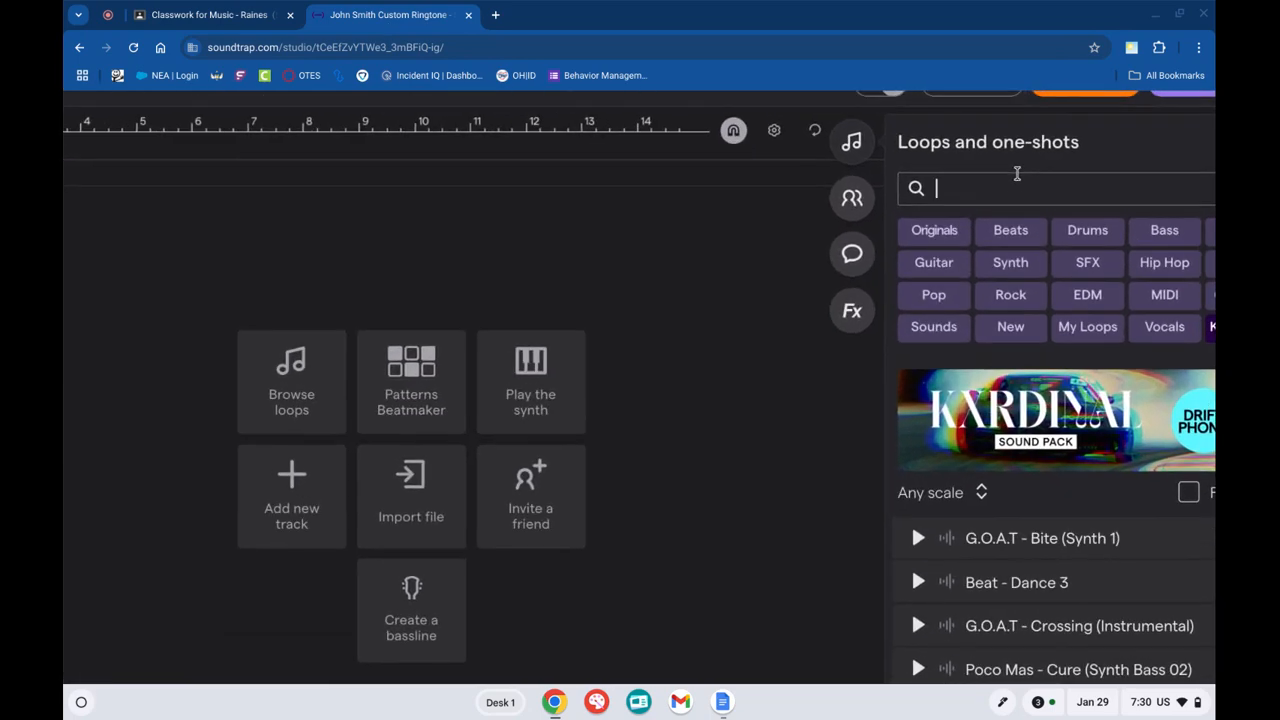
scroll(1018, 173, "right", 1)
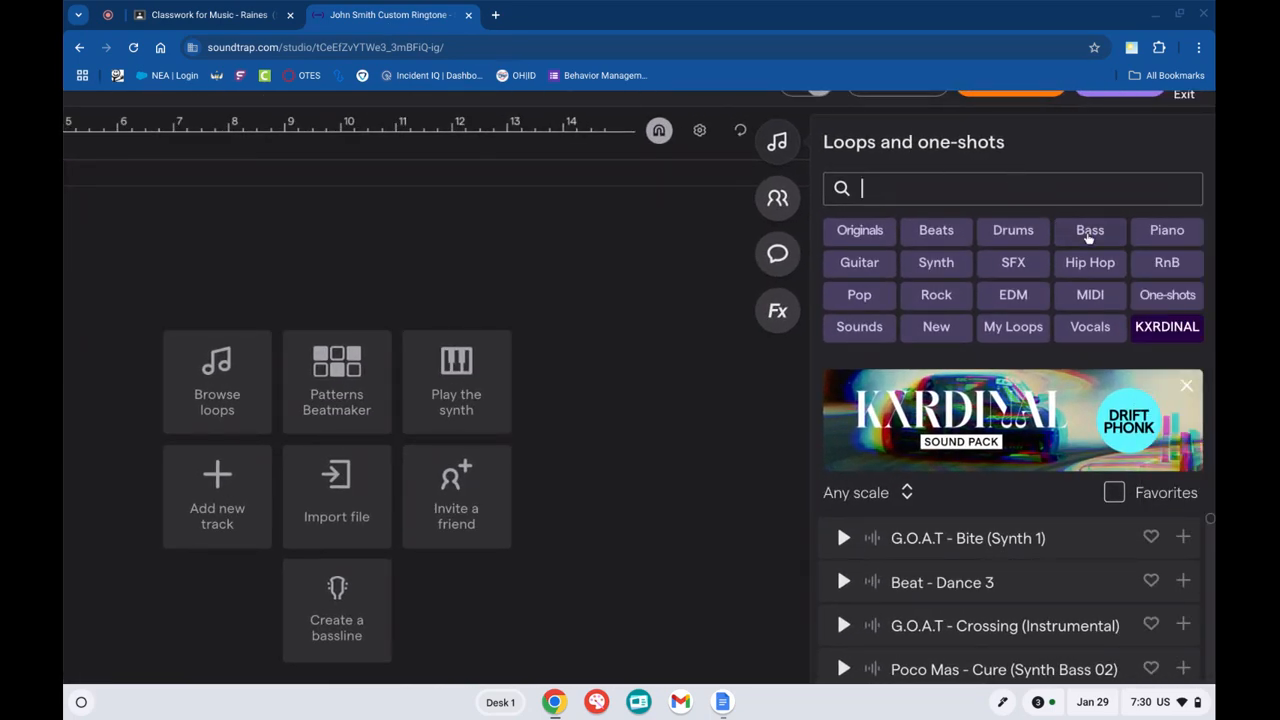
left_click(1090, 232)
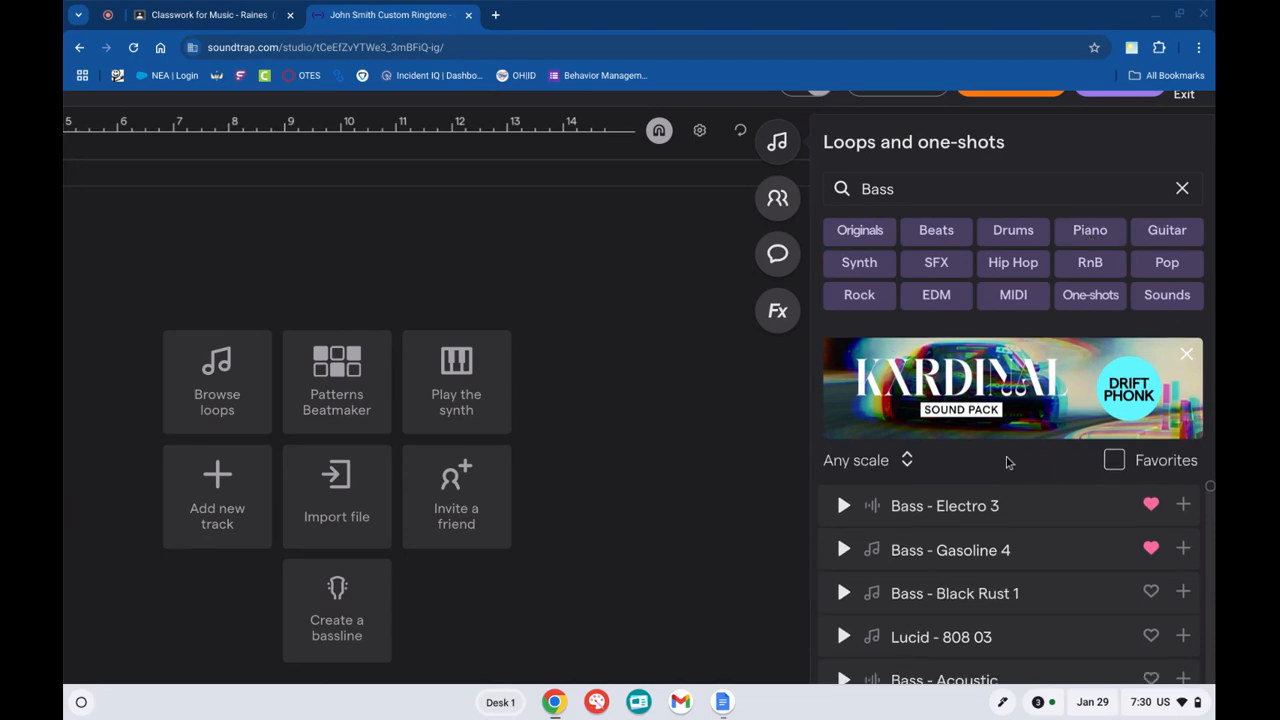
Browse the Bass loop results, comparing freely available loops with those that require a Sound Starter trial.
scroll(1094, 597, "down", 2)
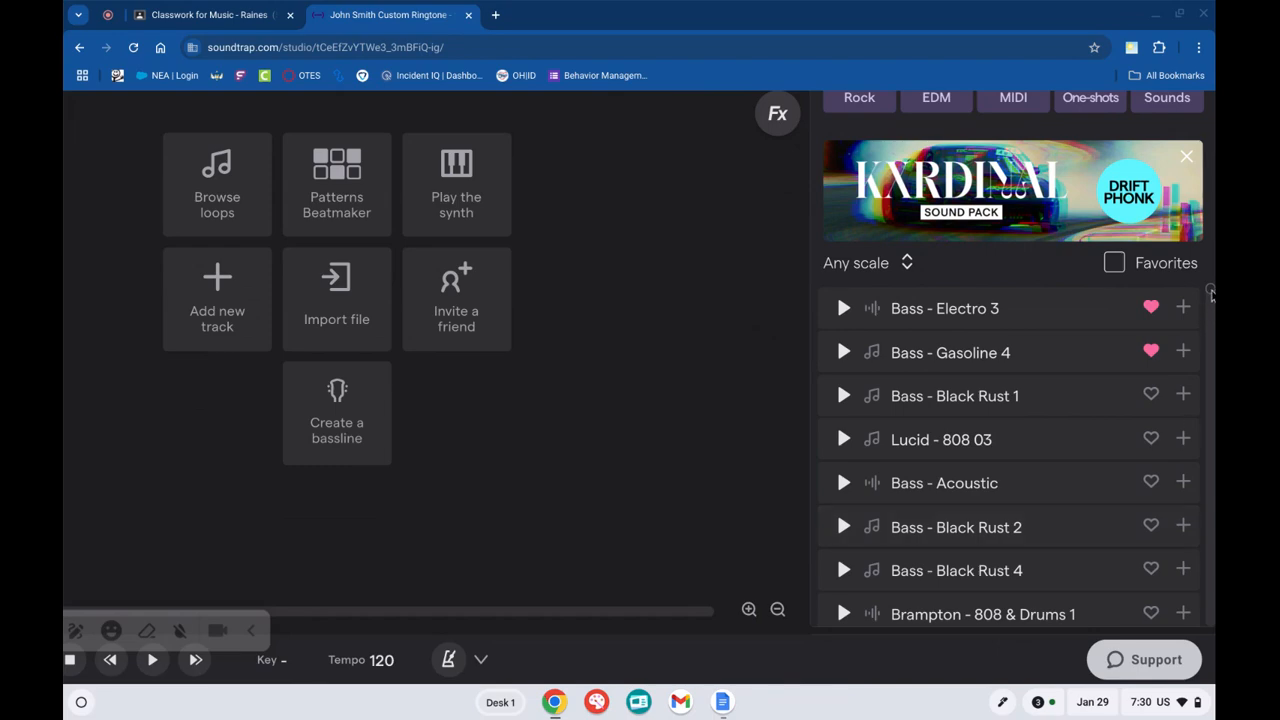
left_click_drag(1211, 293, 1214, 336)
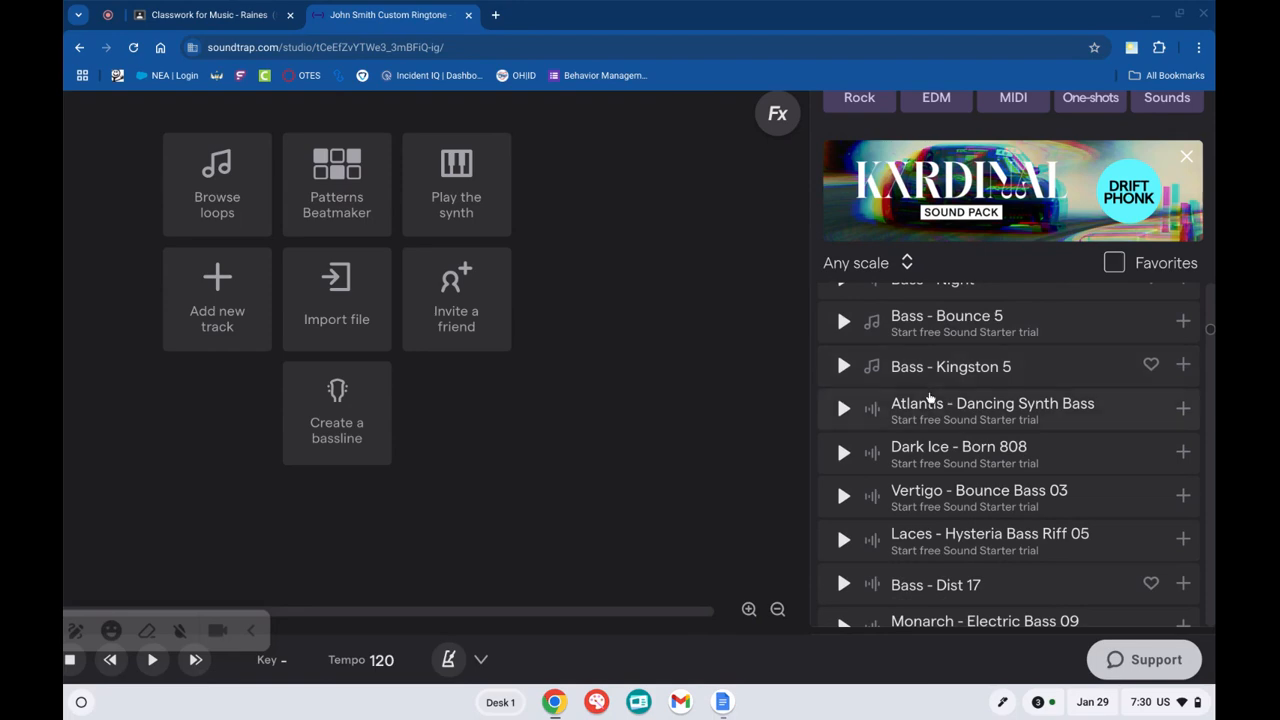
scroll(947, 407, "up", 5)
scroll(947, 407, "right", 3)
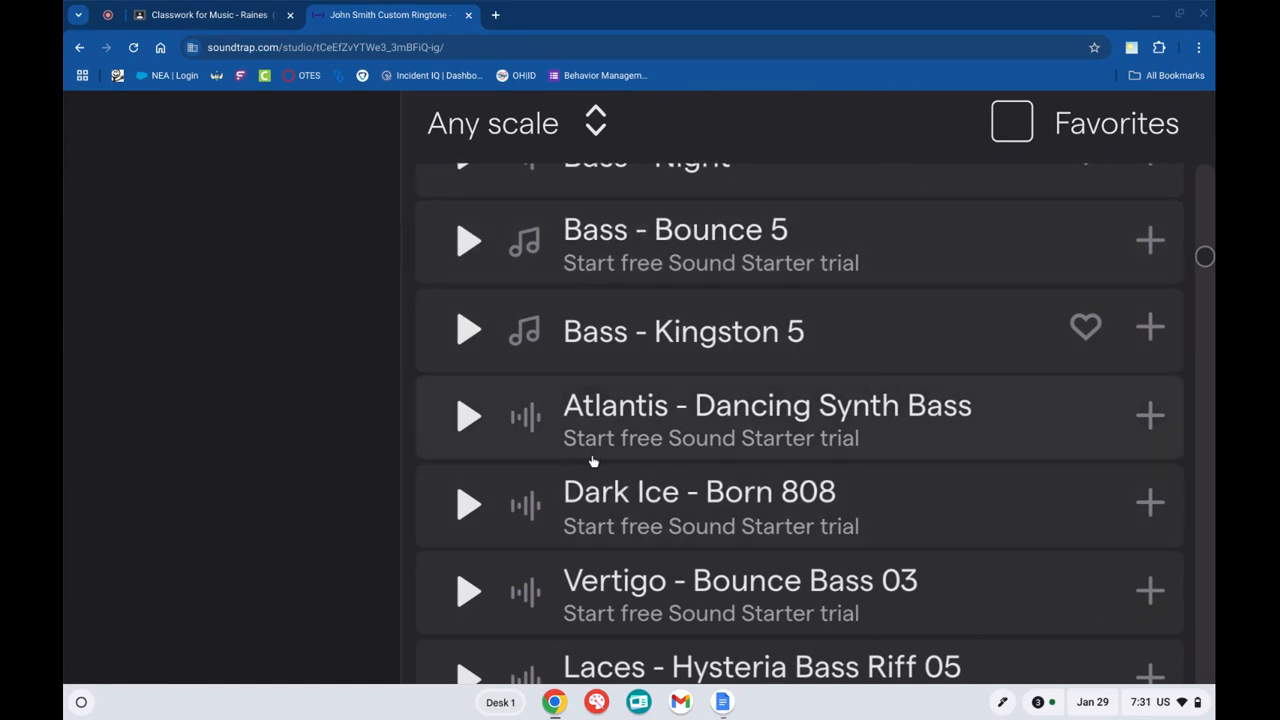
scroll(601, 464, "down", 2)
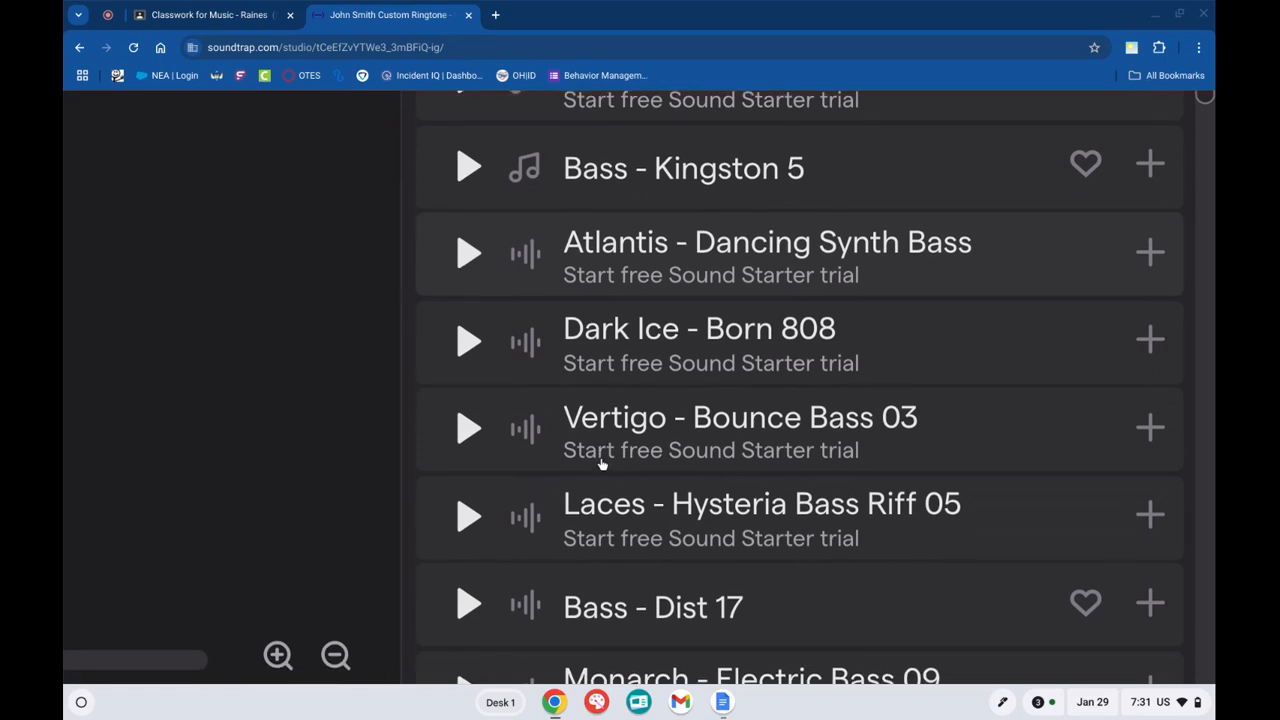
scroll(601, 464, "up", 2)
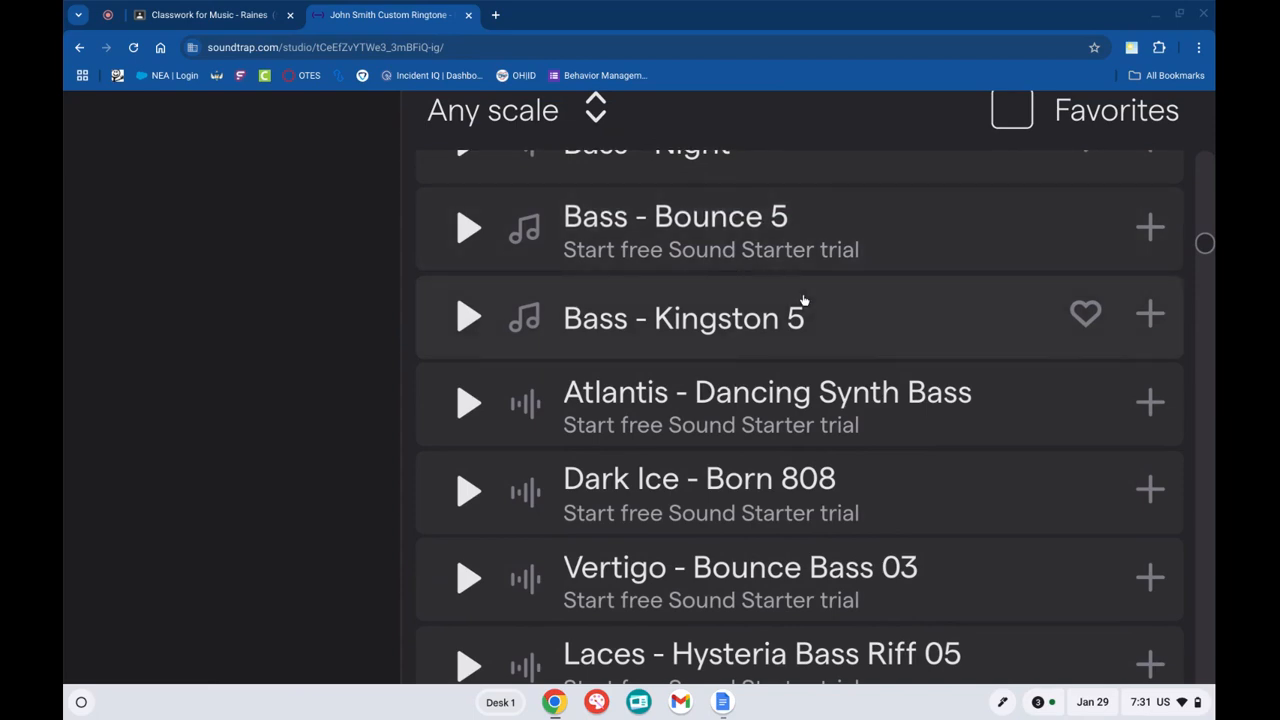
scroll(803, 301, "down", 5)
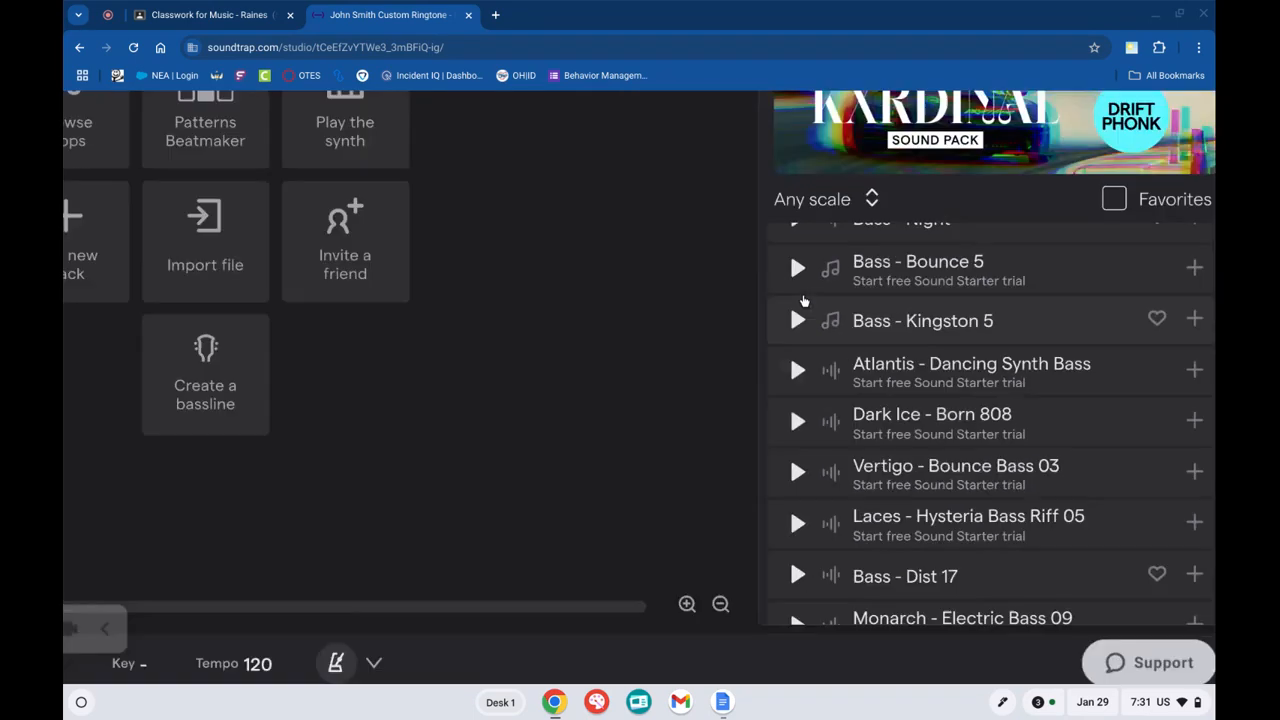
scroll(1002, 432, "down", 15)
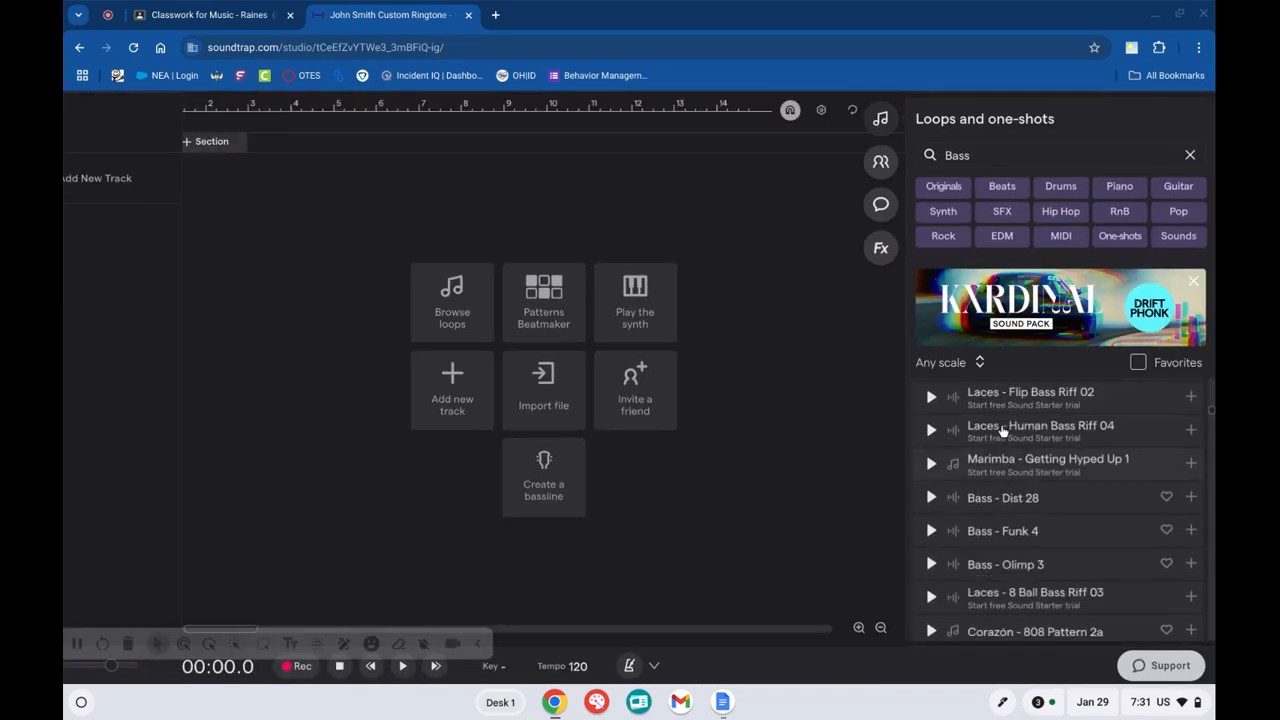
scroll(1002, 432, "down", 10)
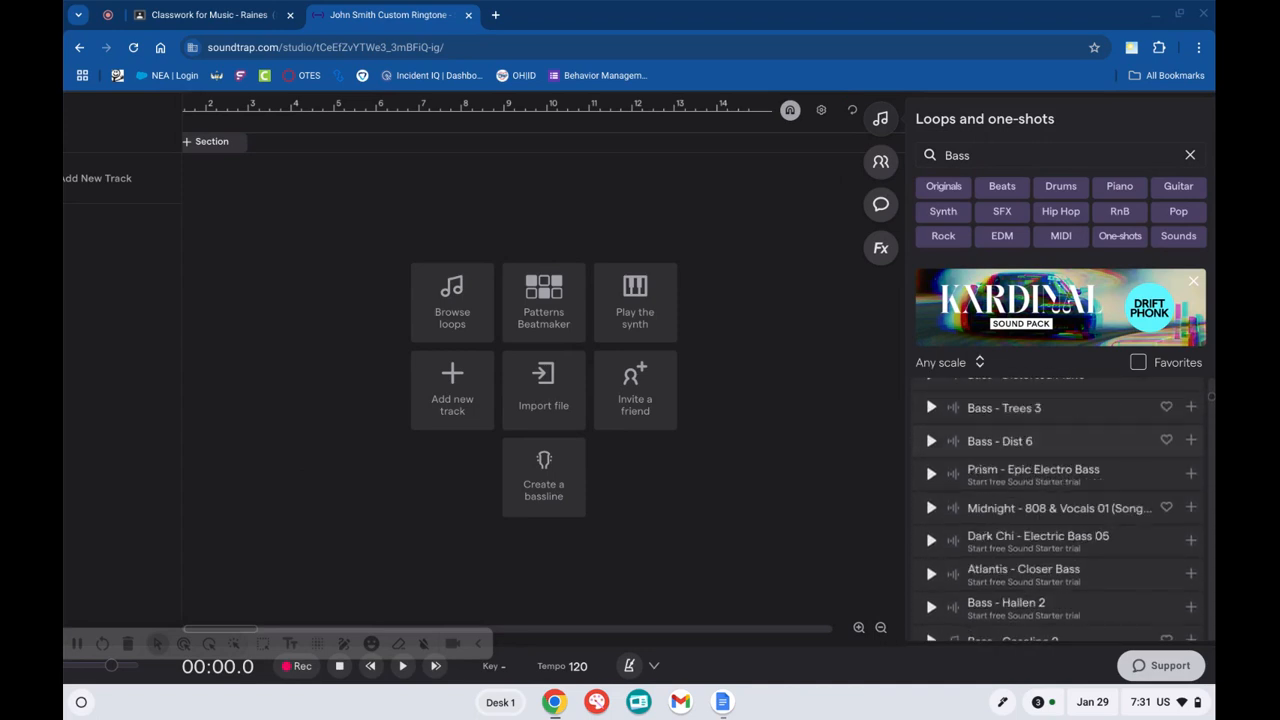
Preview the Bass - Electro 3 loop, and place it at measure 1 as a new track.
left_click(931, 398)
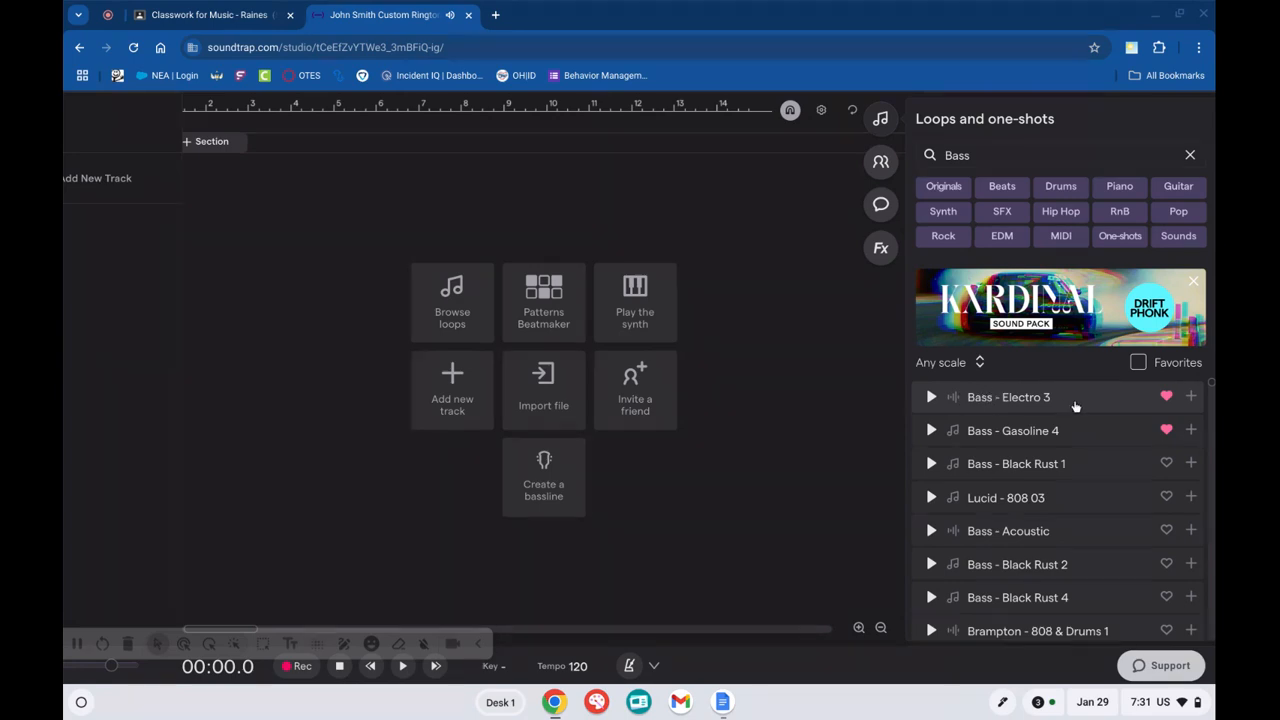
scroll(403, 338, "left", 1)
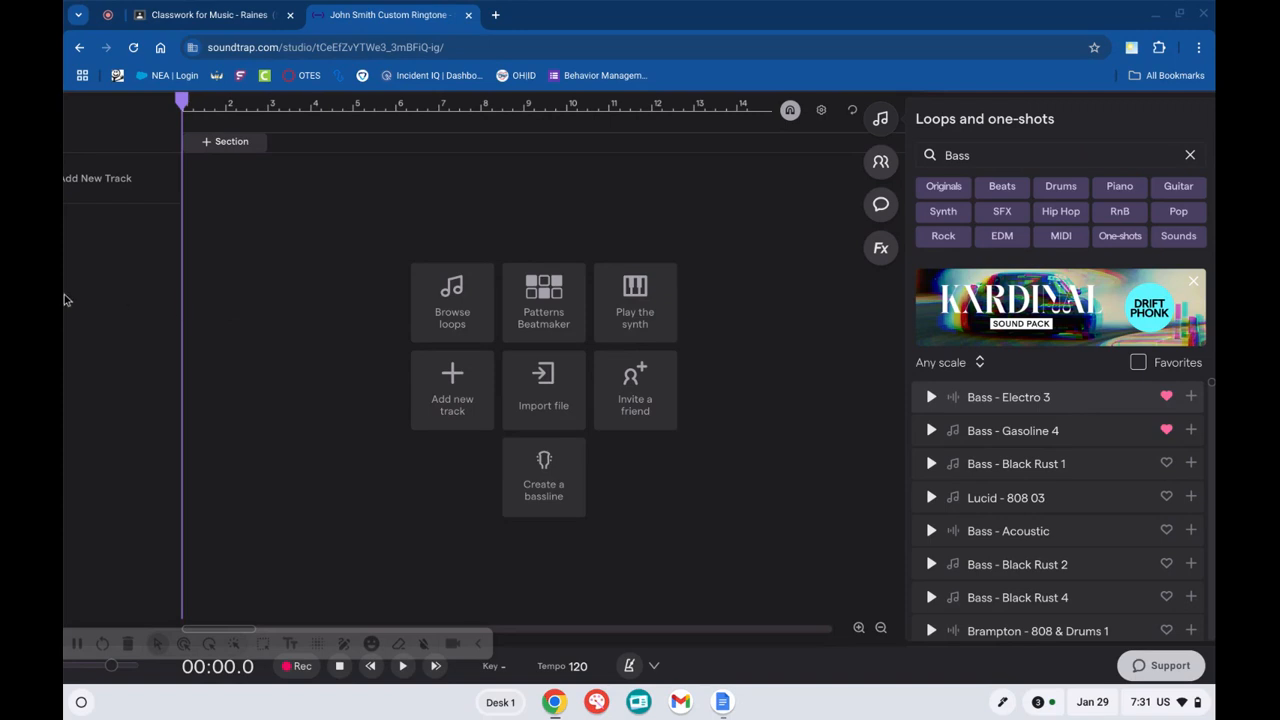
scroll(66, 300, "down", 1)
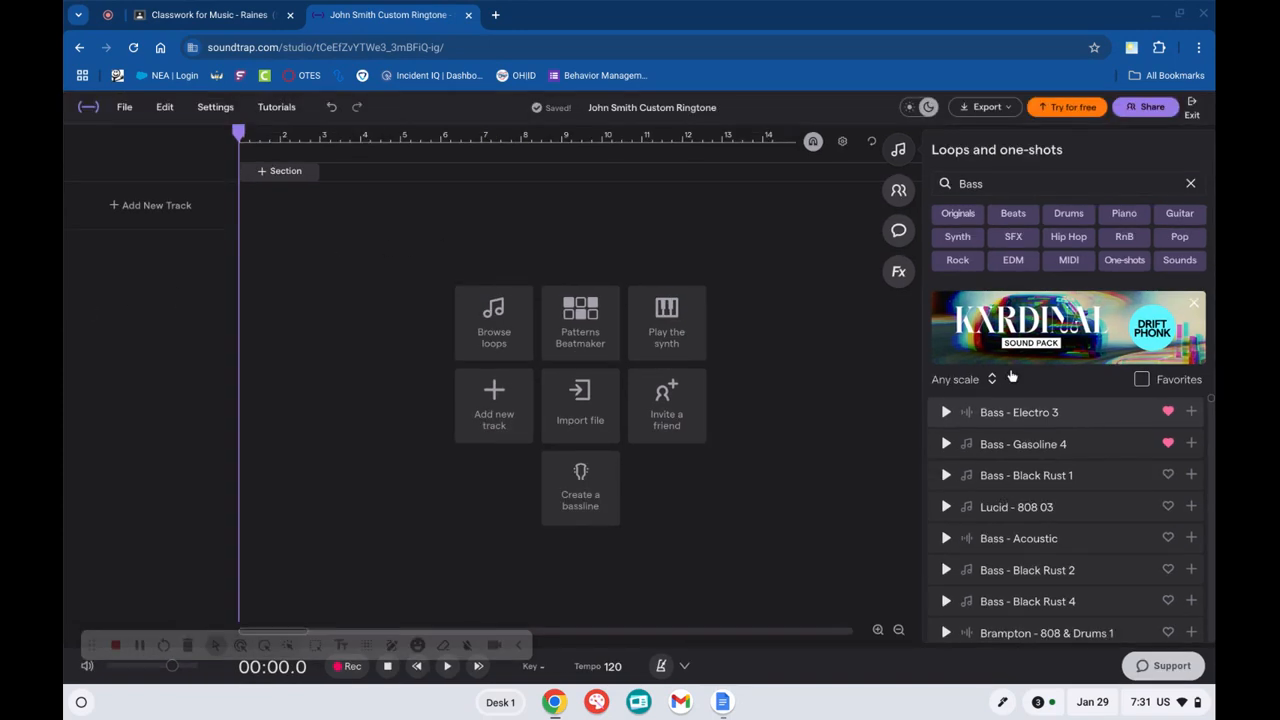
left_click_drag(1016, 418, 241, 230)
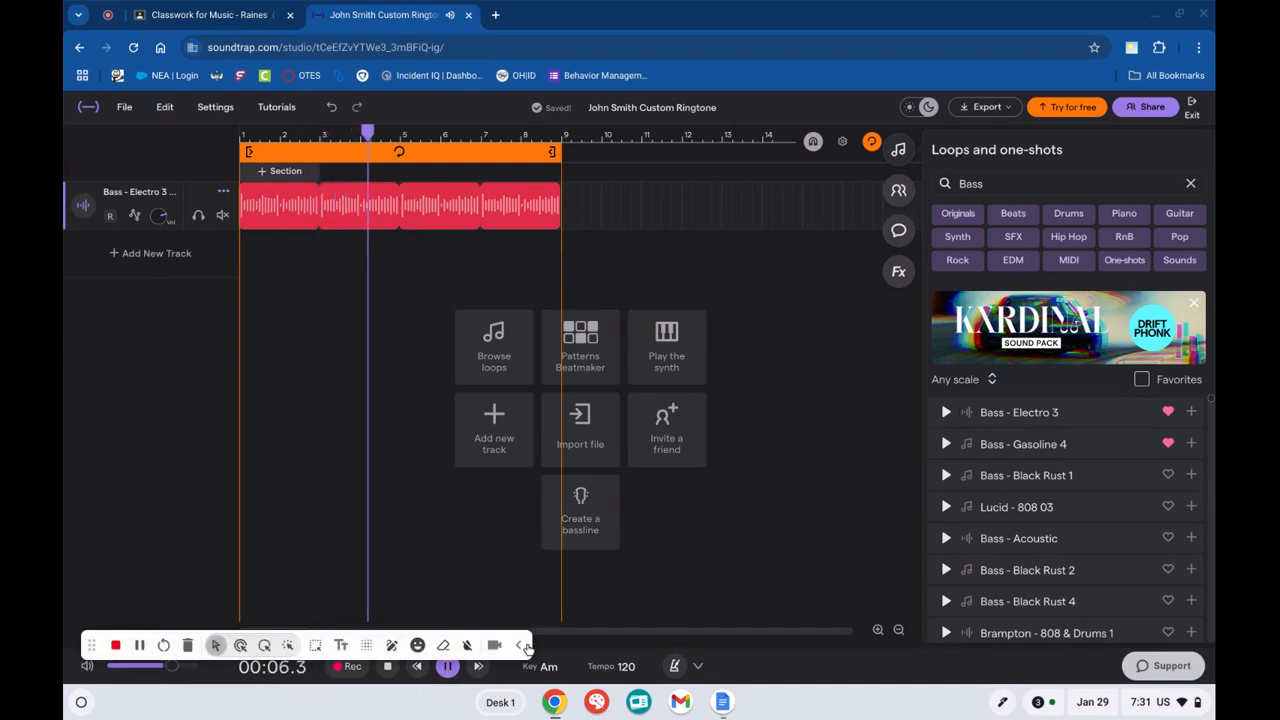
Listen to the bass track from the beginning, stop playback, and turn off the loop region.
left_click(450, 667)
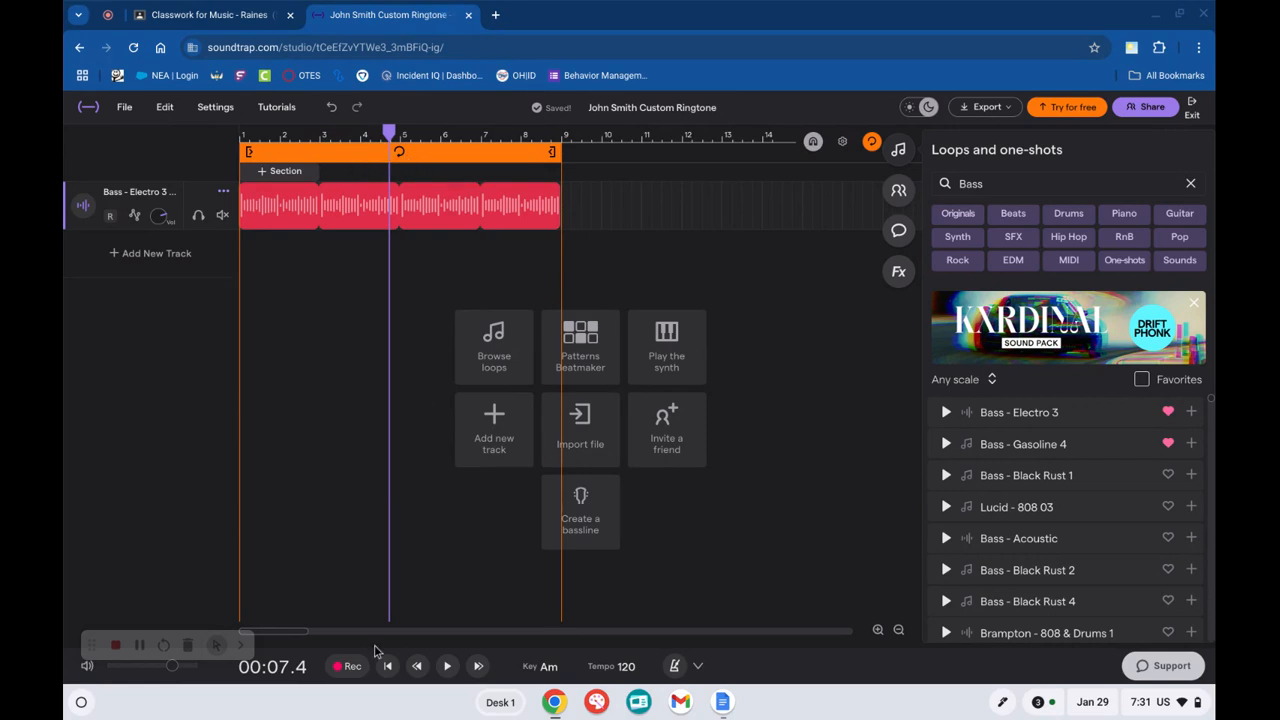
left_click(447, 666)
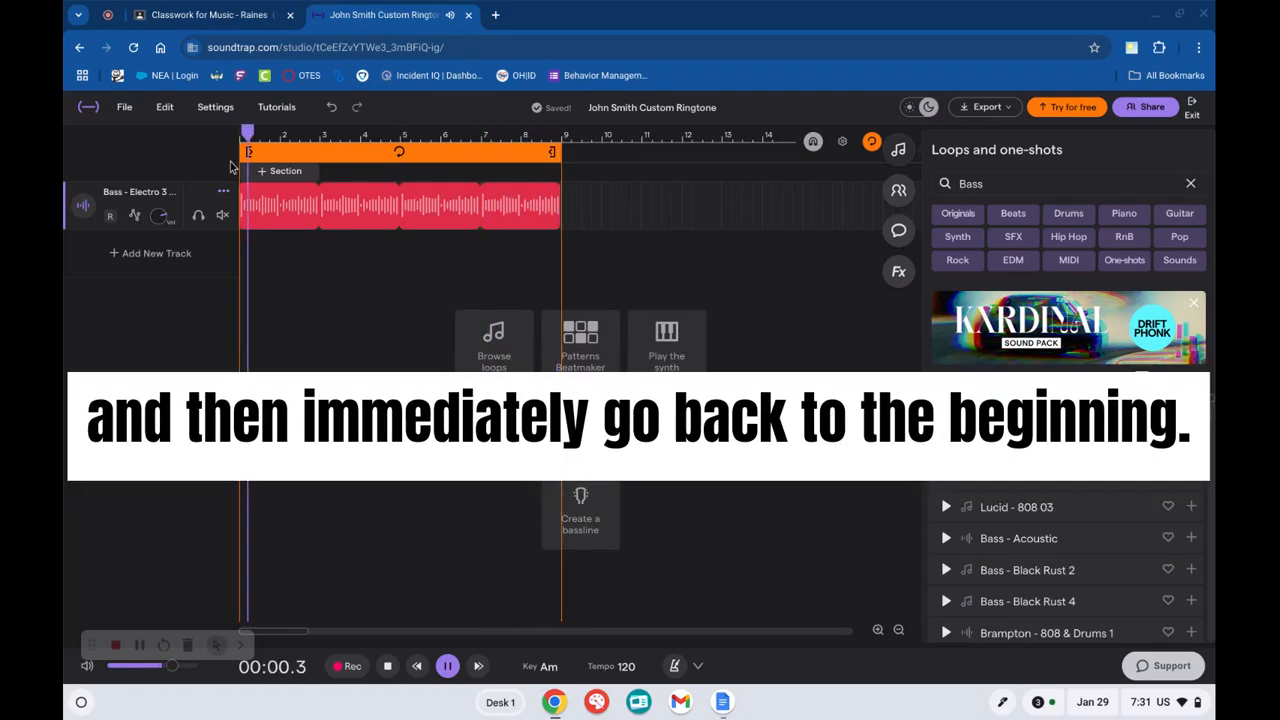
left_click(448, 667)
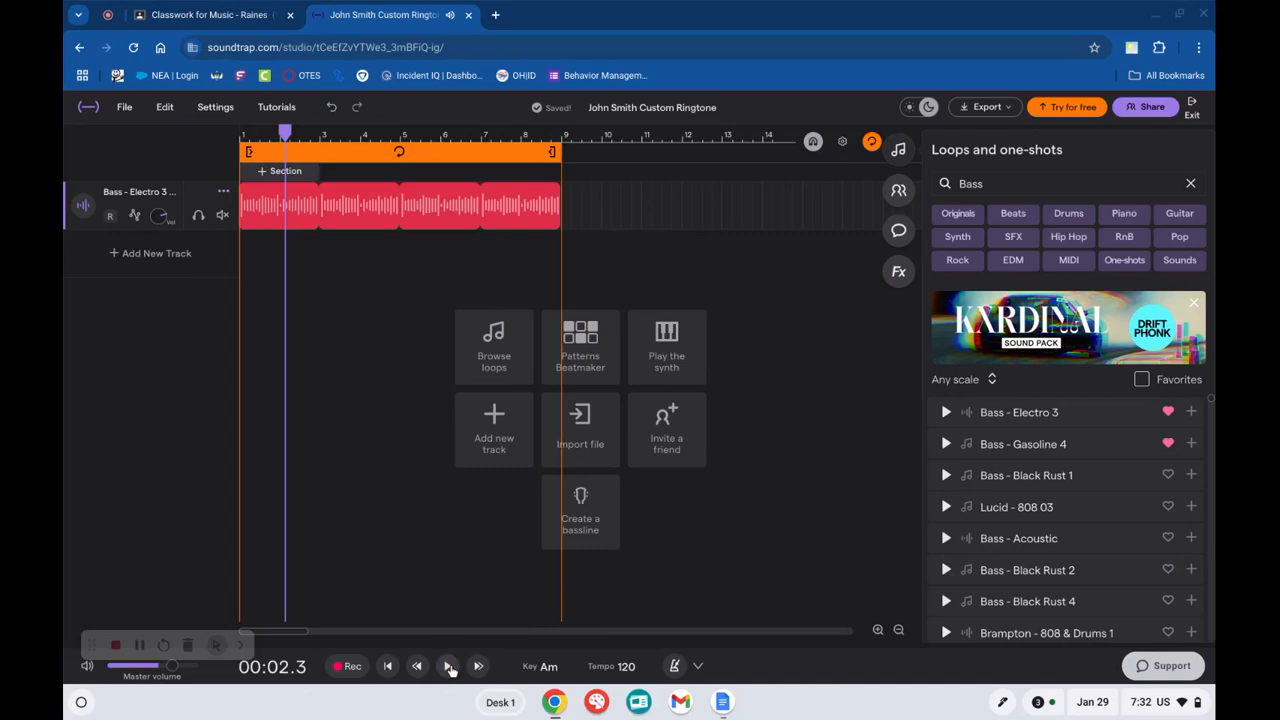
left_click(441, 158)
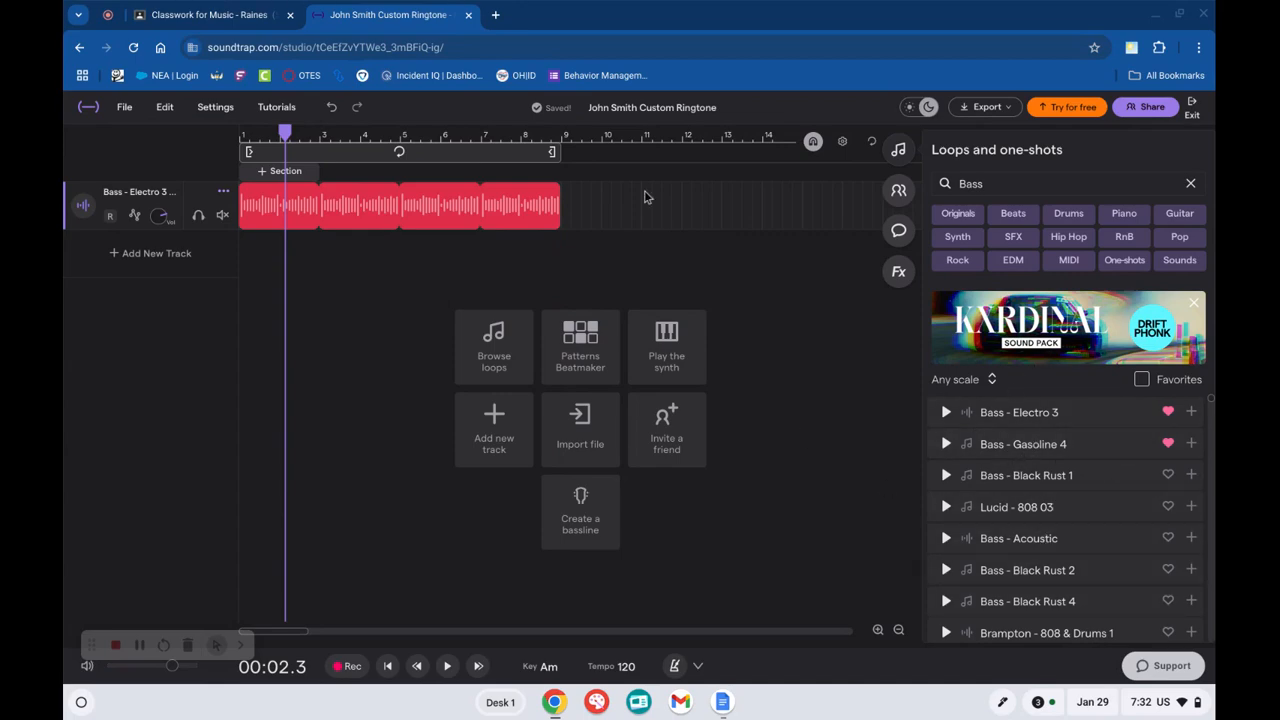
Add the Bass - Gasoline 4 and Lucid - 808 03 loops as new tracks starting at measure 1.
left_click(1191, 444)
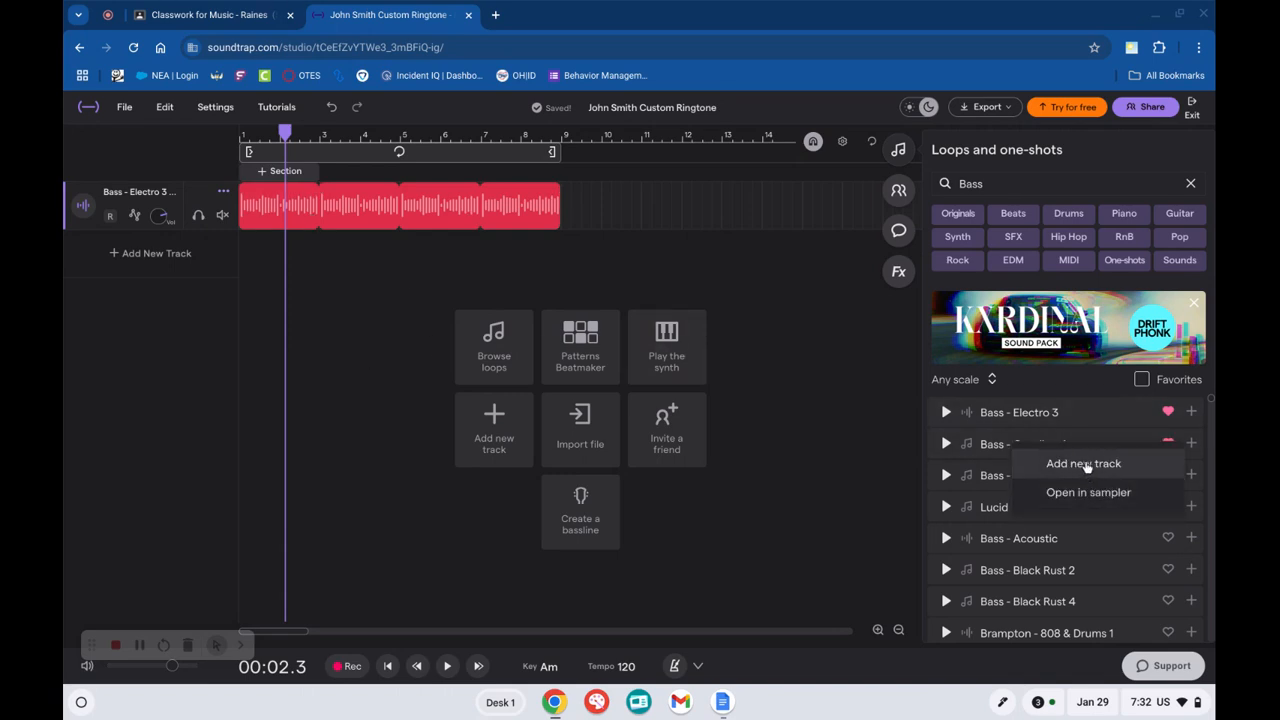
left_click(1072, 463)
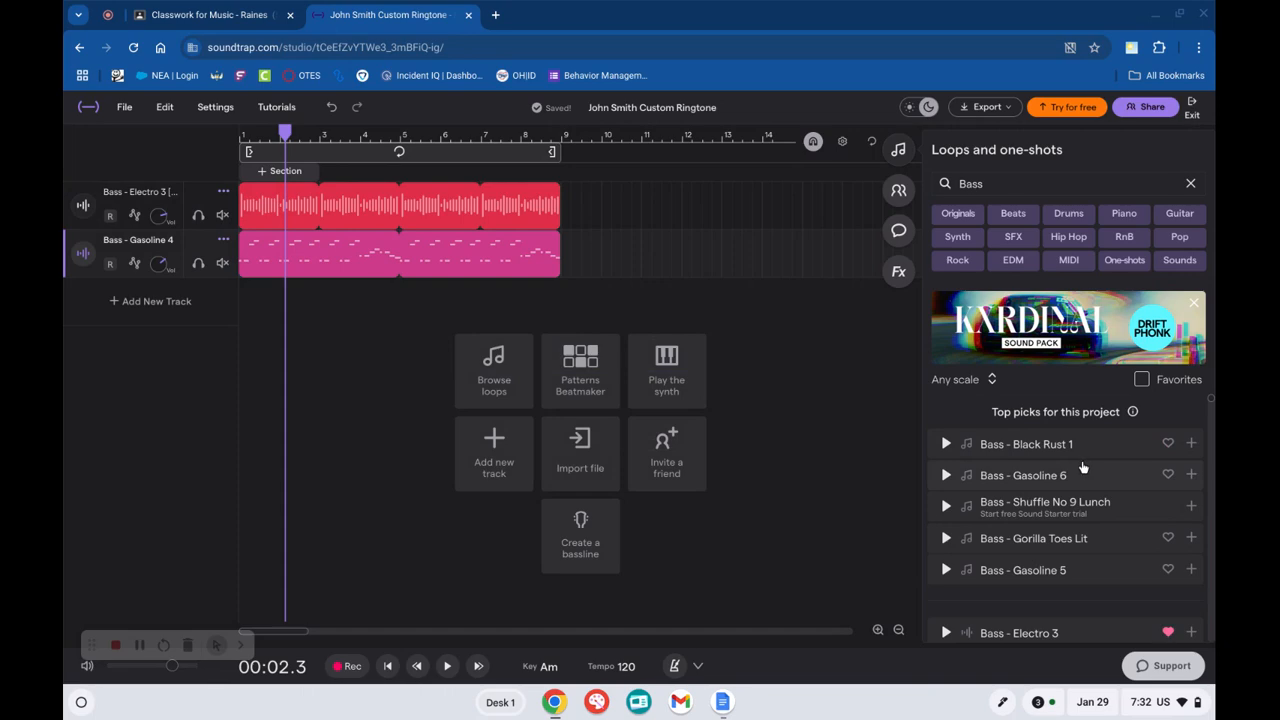
scroll(1077, 553, "down", 3)
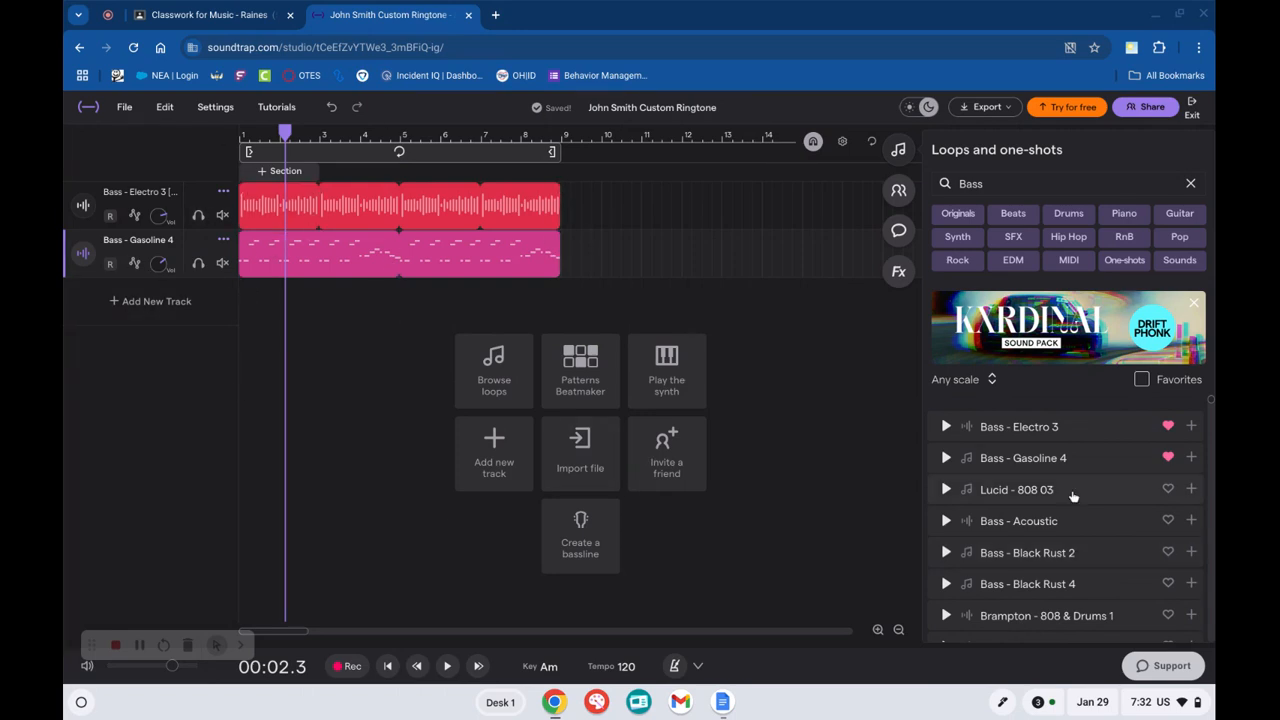
left_click_drag(1065, 499, 290, 298)
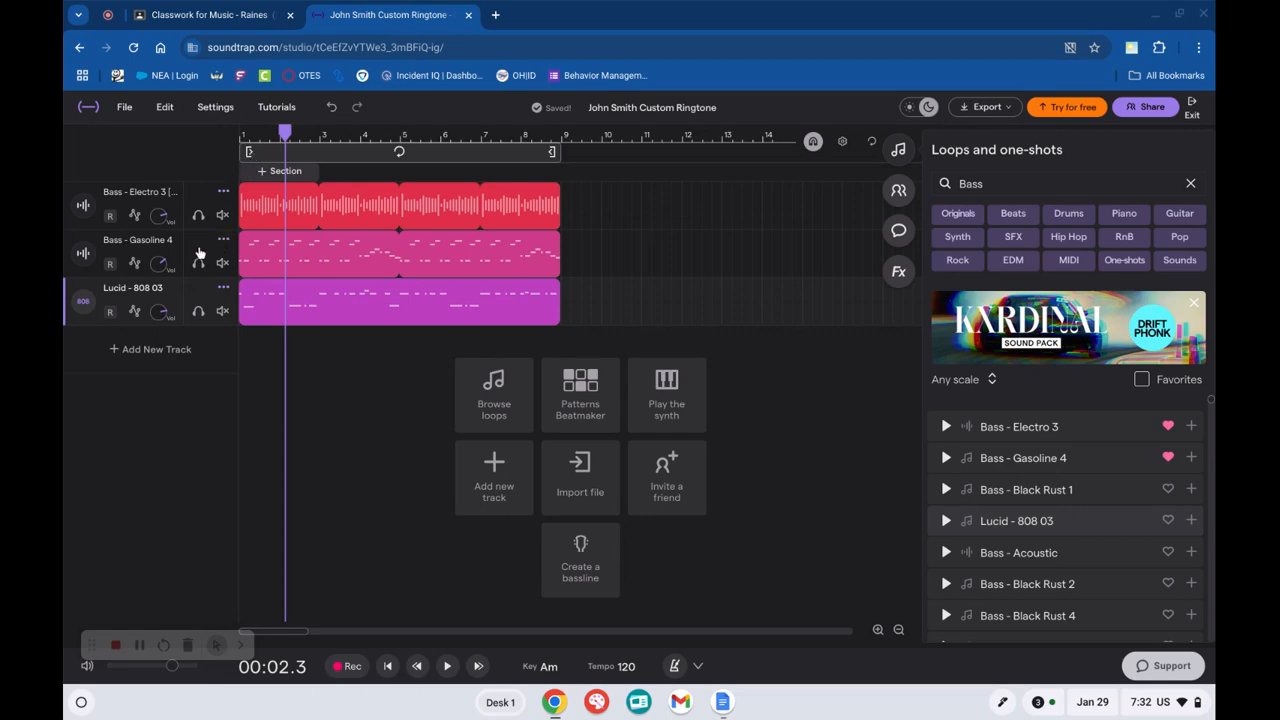
Delete the Lucid - 808 03 and Bass - Gasoline 4 tracks.
scroll(200, 253, "left", 5)
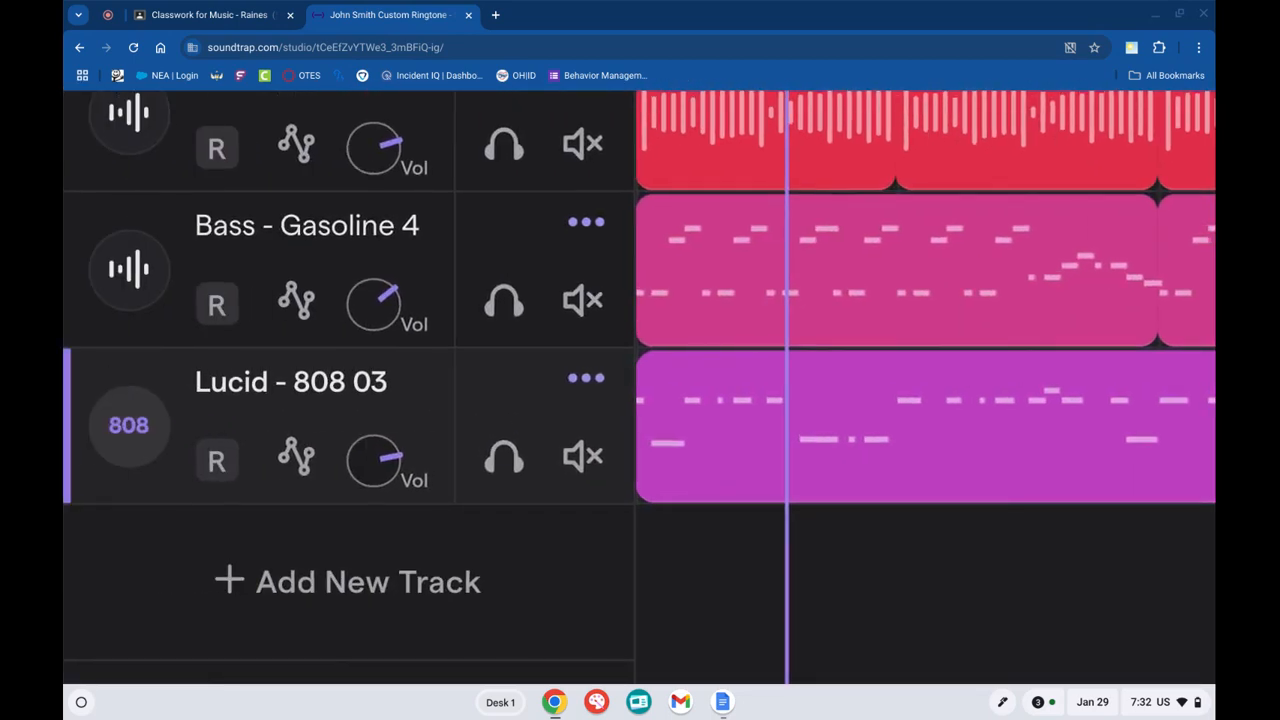
left_click(587, 380)
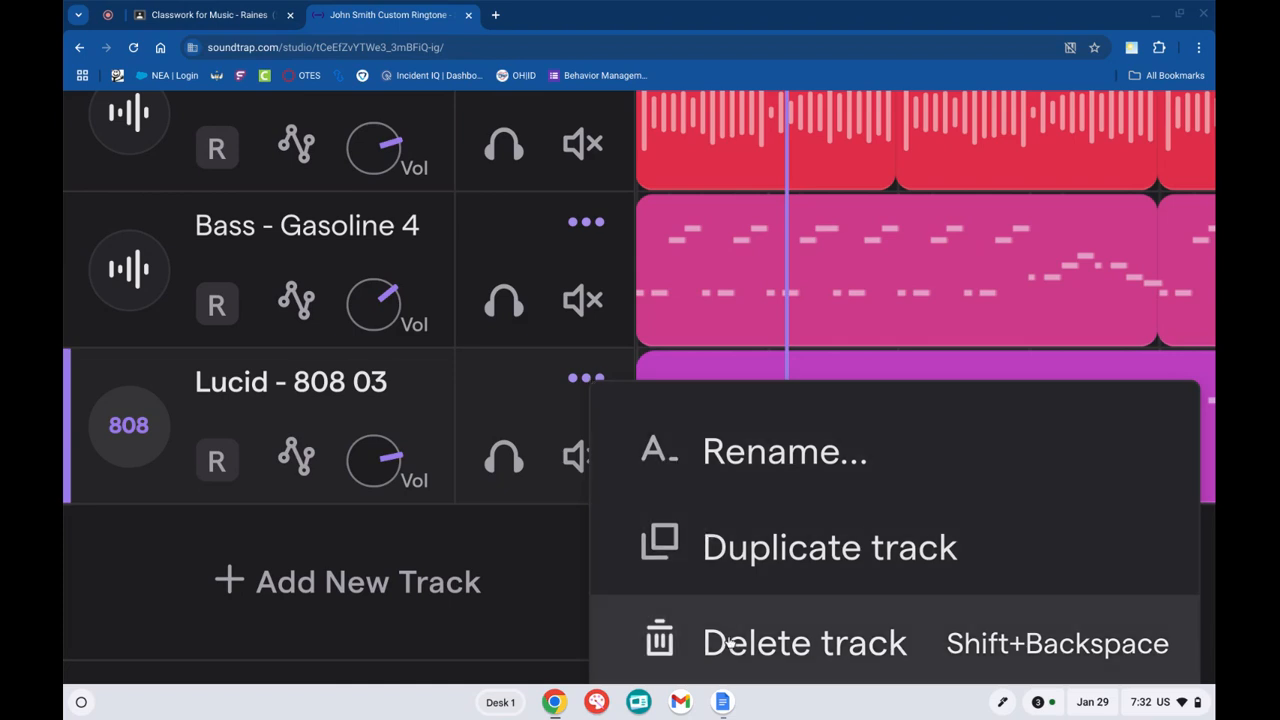
left_click(733, 648)
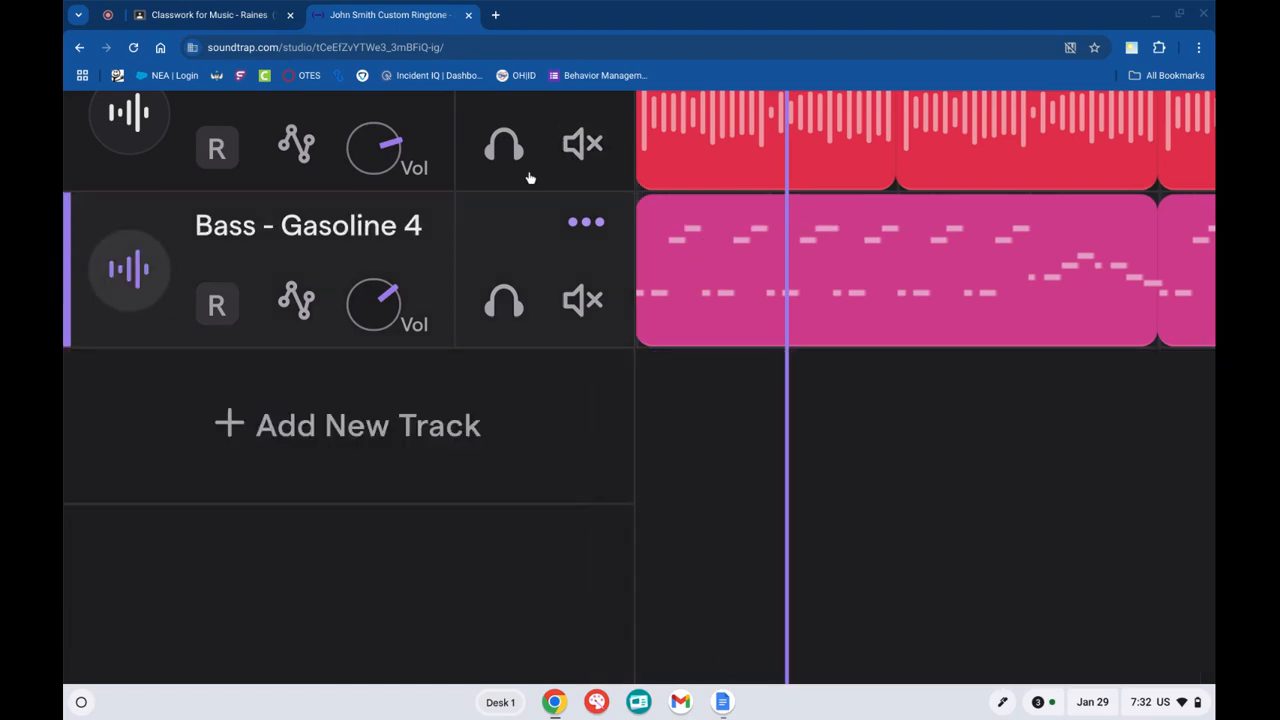
scroll(449, 216, "up", 2)
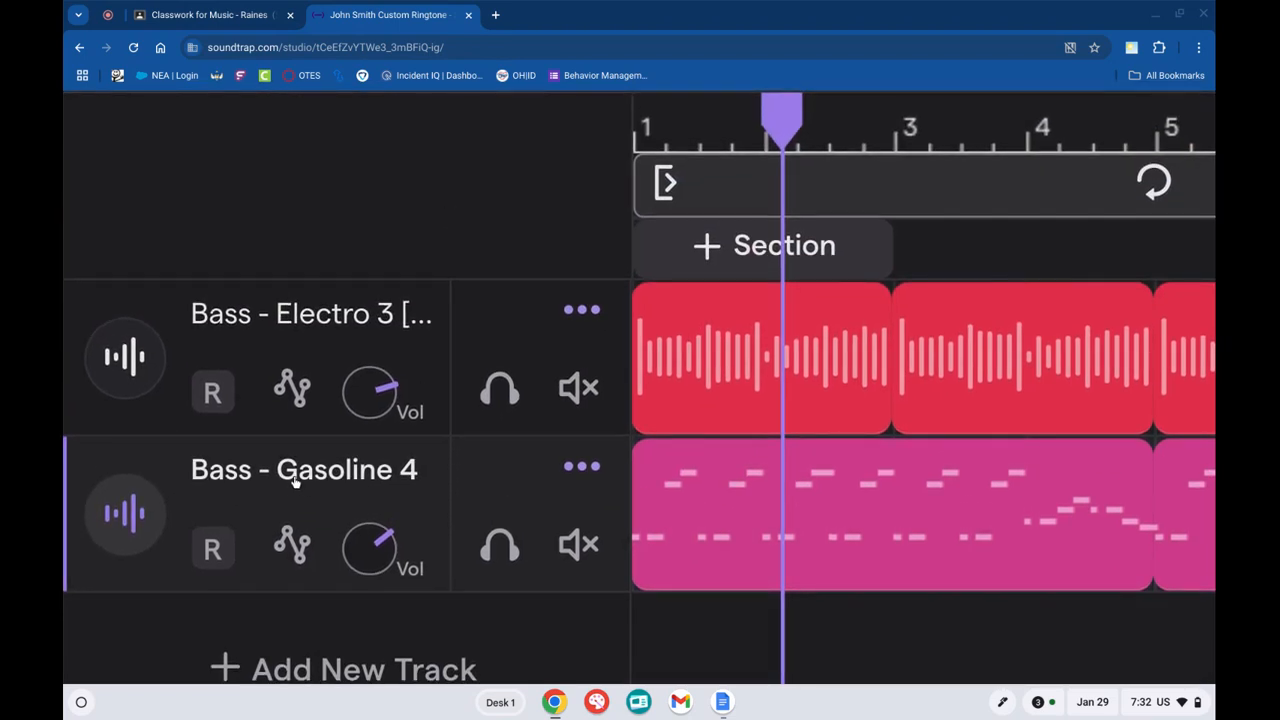
left_click(582, 467)
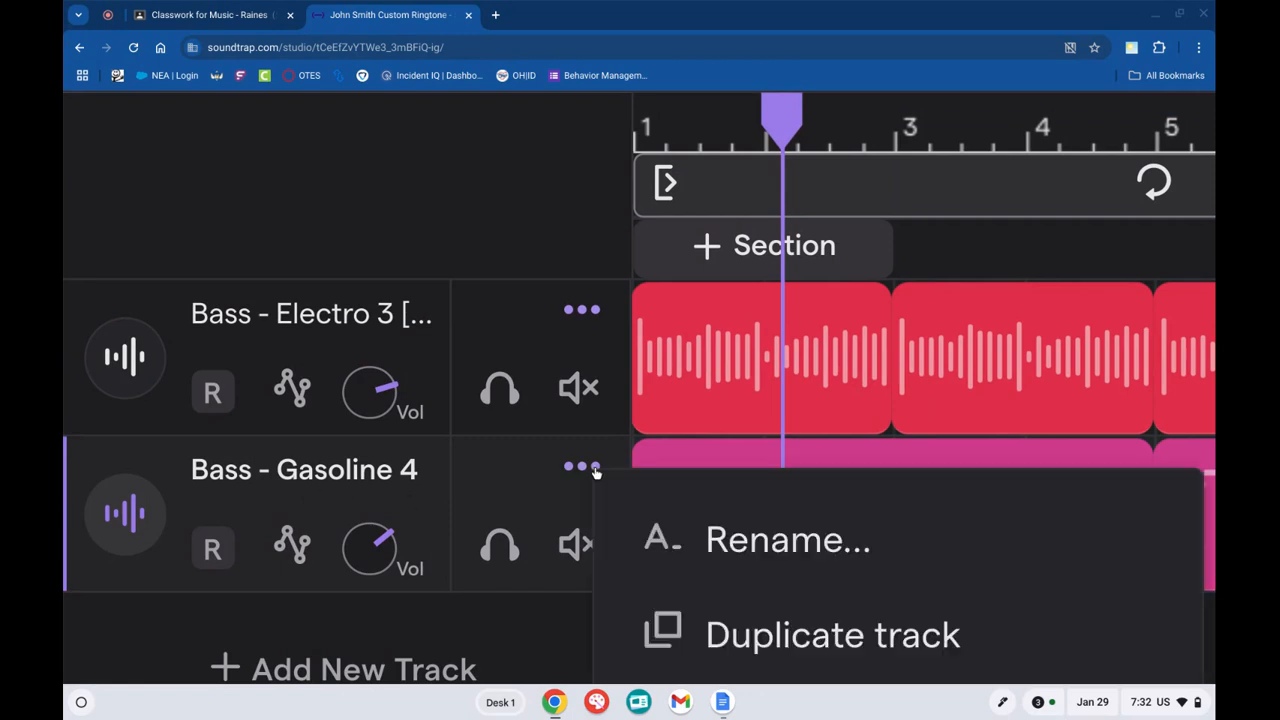
scroll(649, 596, "down", 1)
left_click(665, 604)
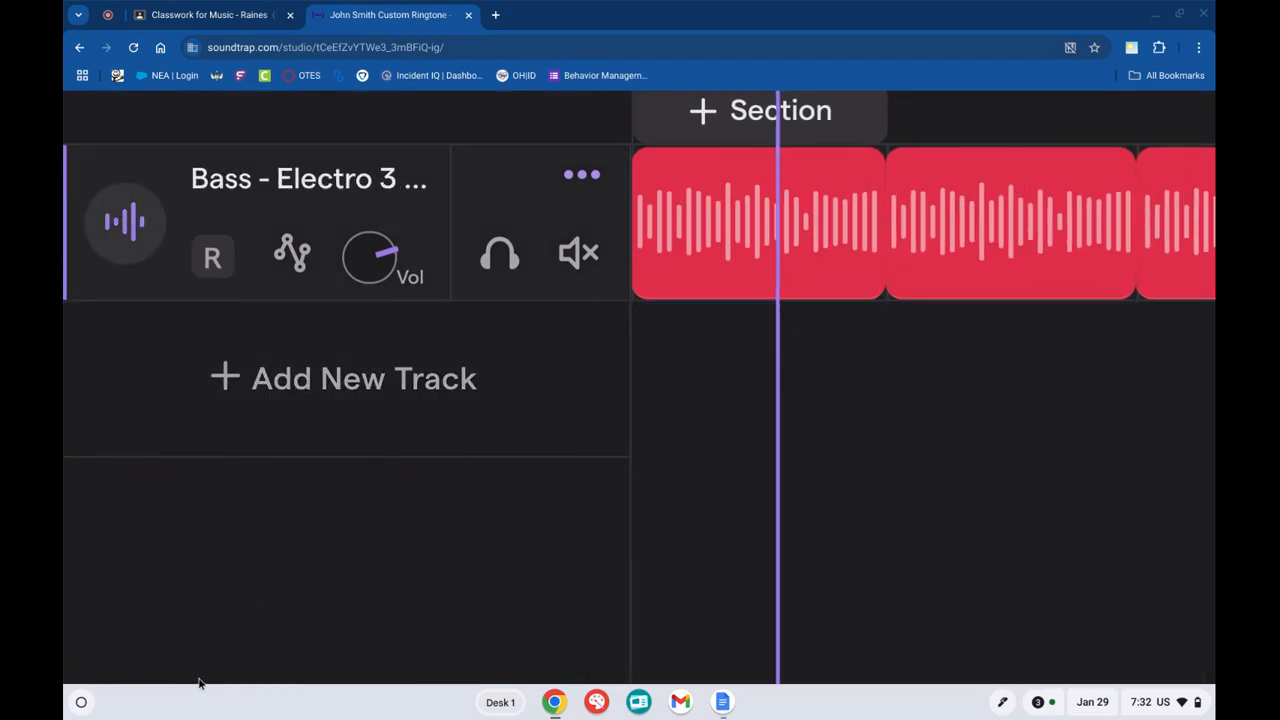
Check the drum track requirement in Google Classroom, and switch the Soundtrap loop library filter from Bass to Drums.
scroll(363, 402, "down", 5)
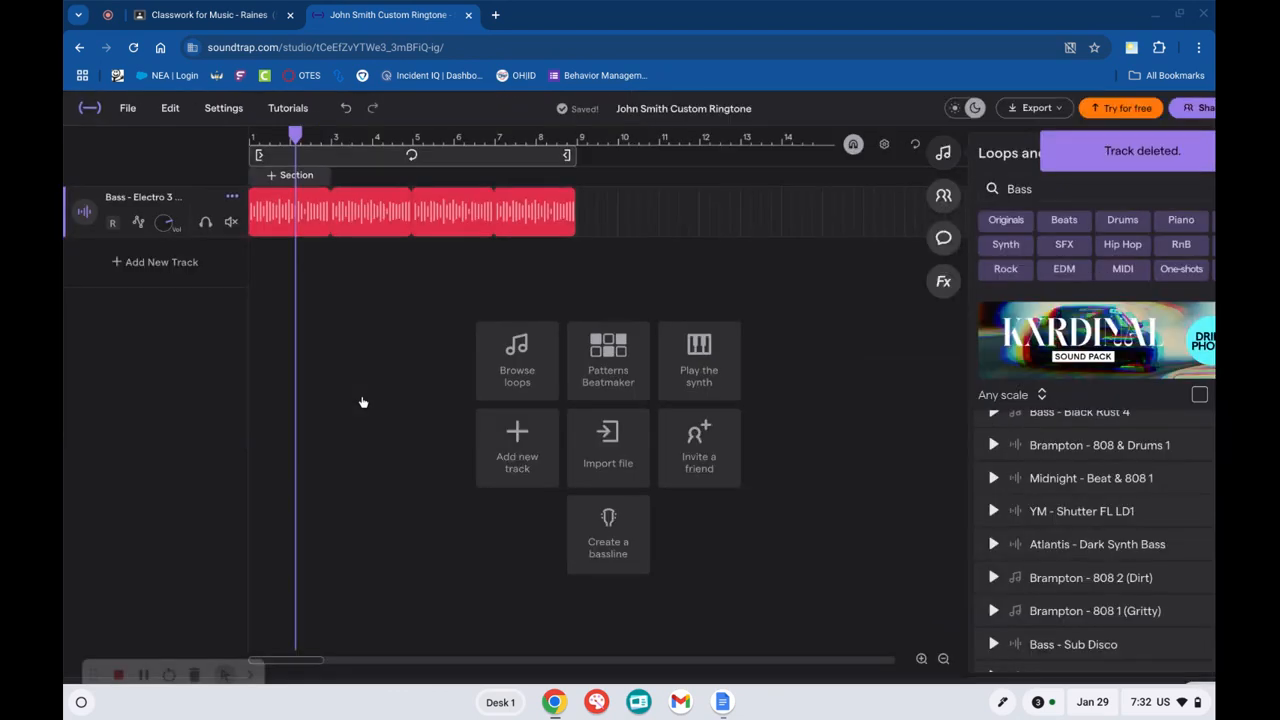
left_click(177, 15)
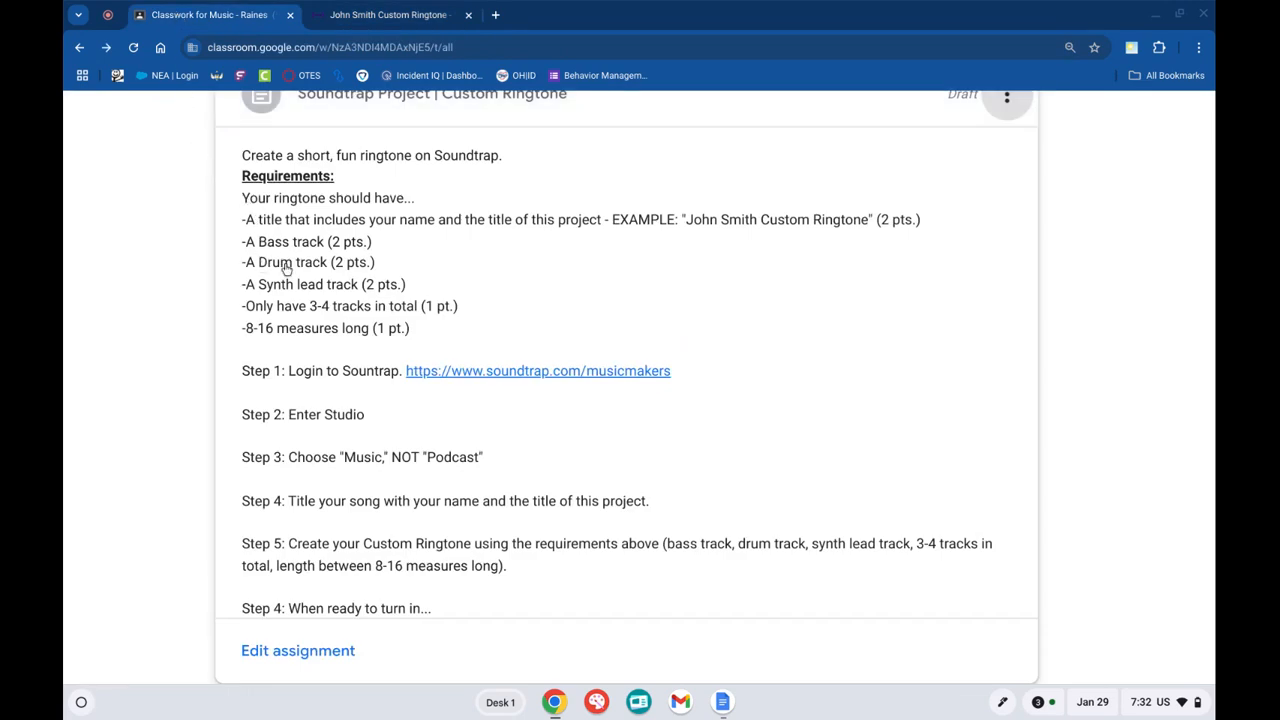
left_click(442, 12)
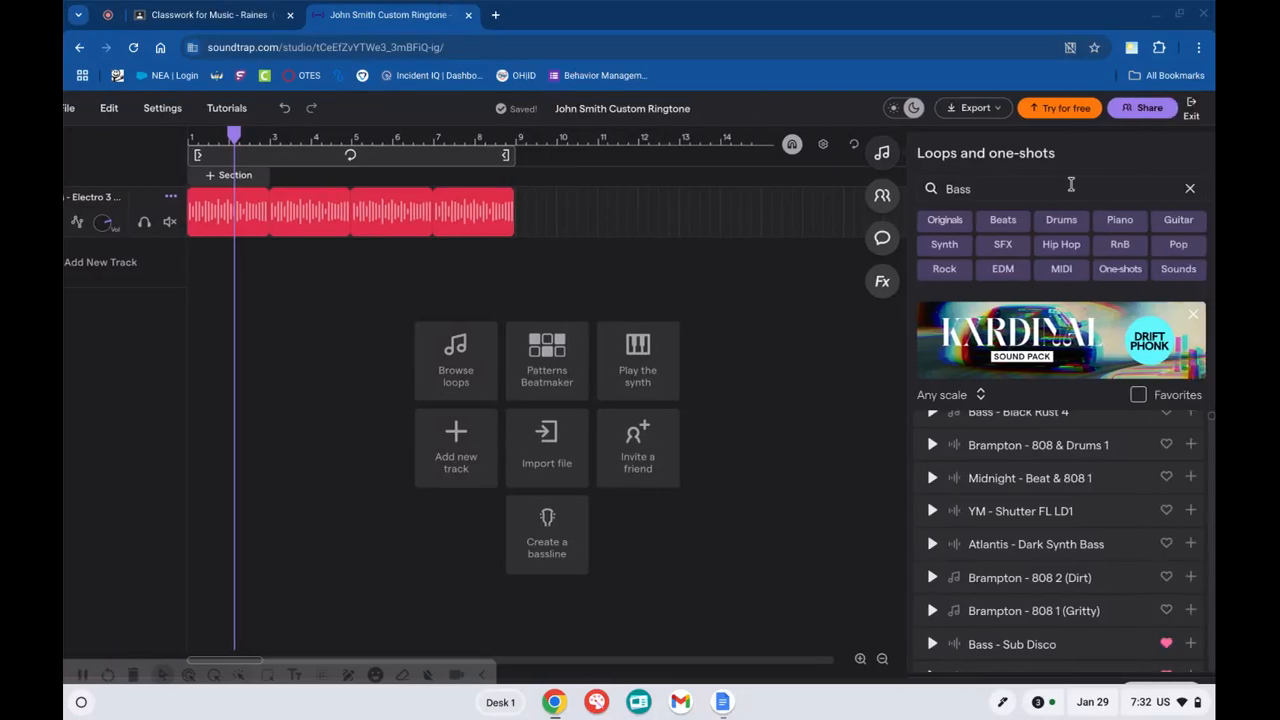
scroll(1071, 184, "up", 3)
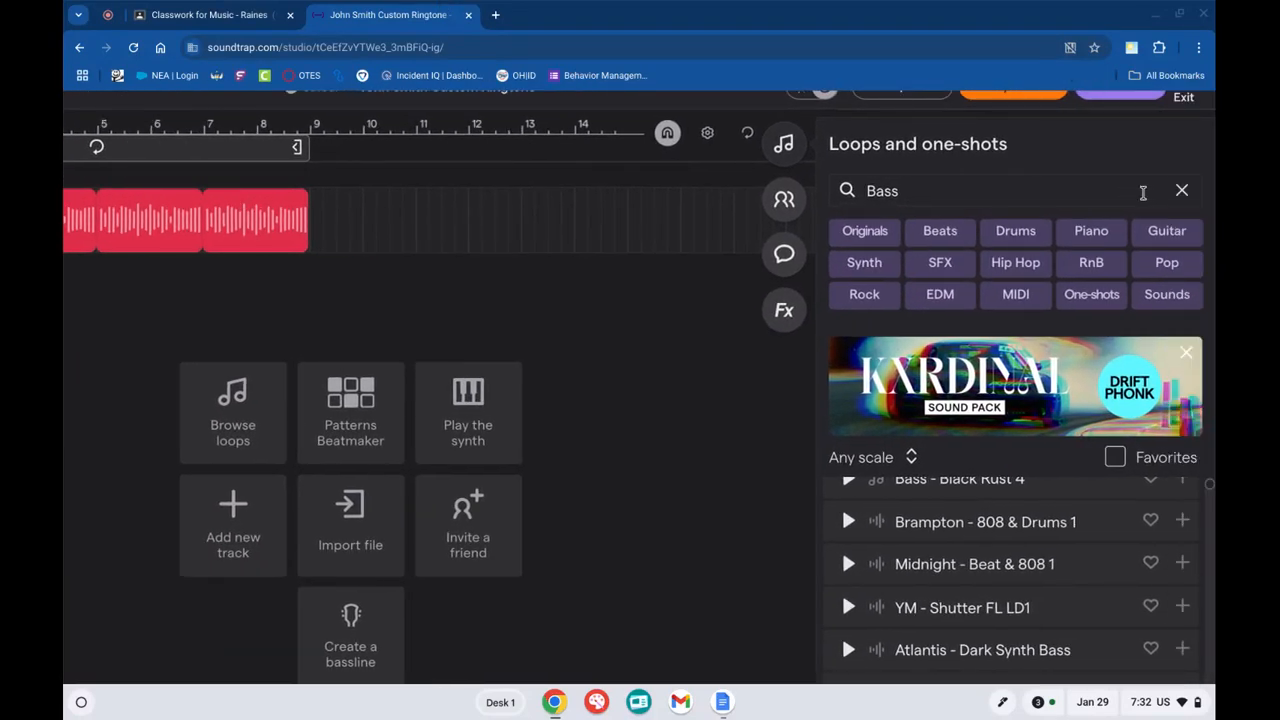
left_click(1182, 190)
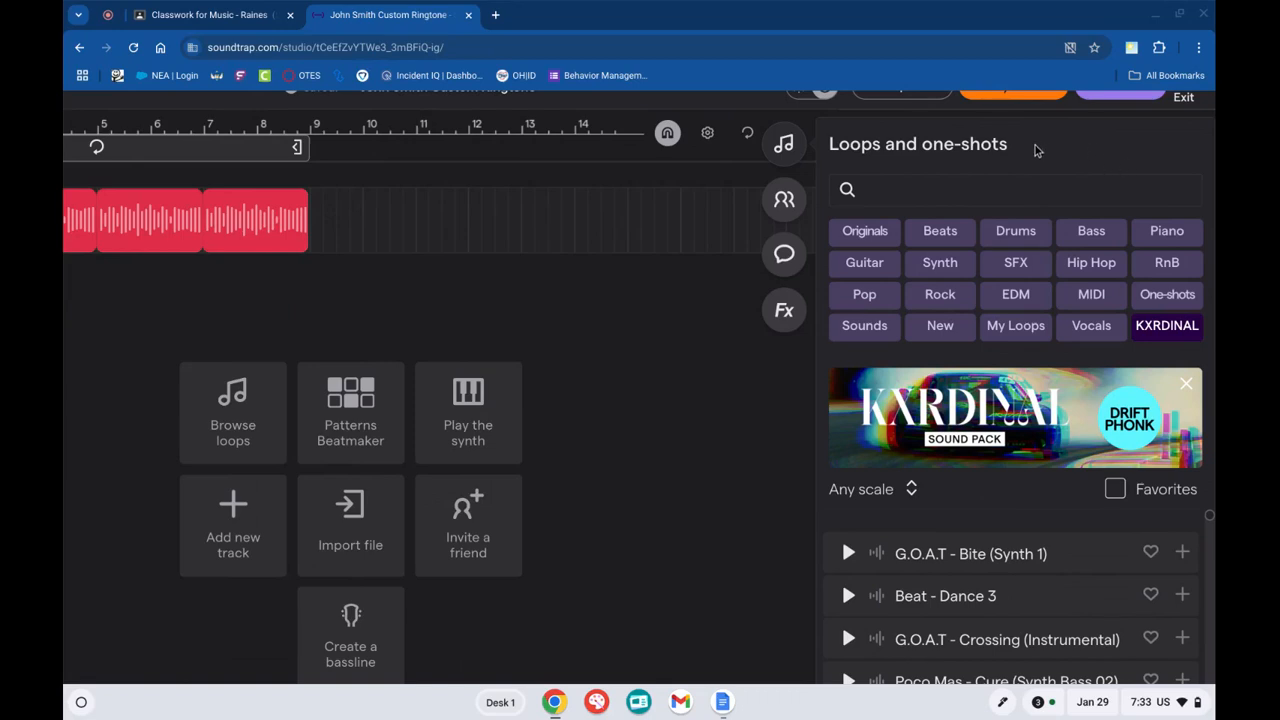
left_click(1013, 236)
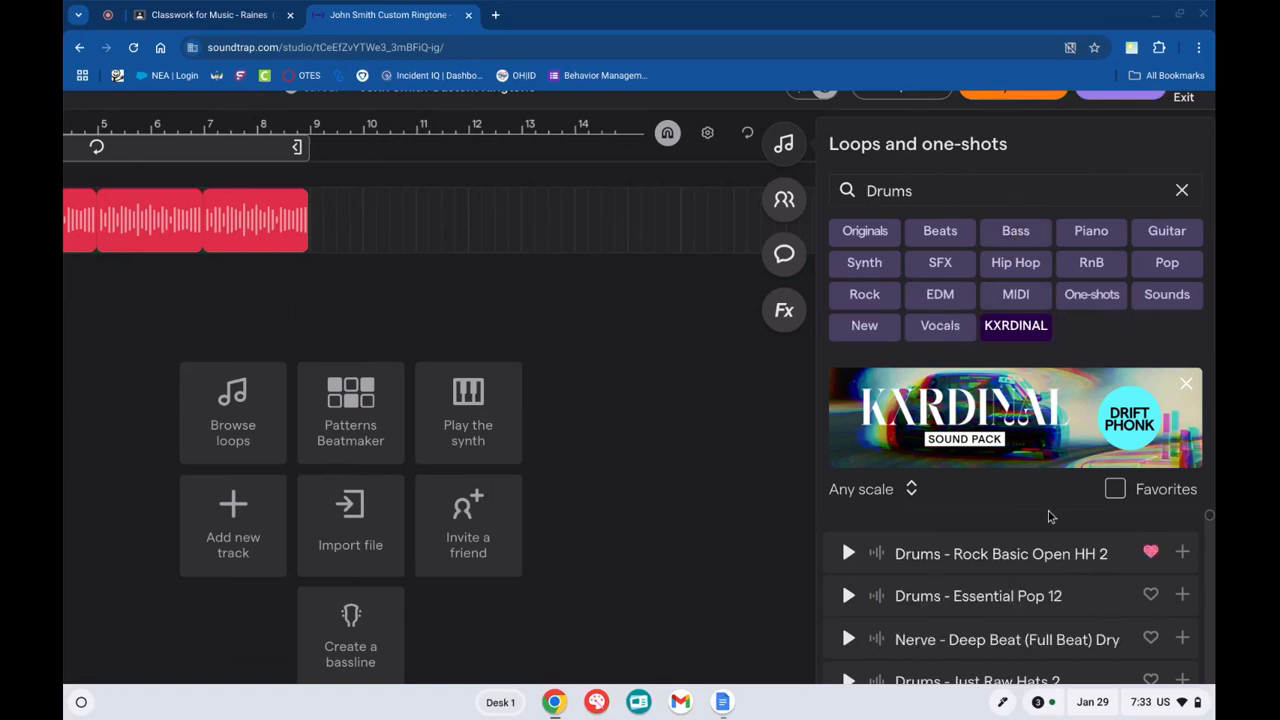
Preview the drum loops Rock Basic Open HH 2, Essential Pop 12, Nerve - Deep Beat (Full Beat) Dry and Just Raw Hats 2.
scroll(1050, 516, "down", 3)
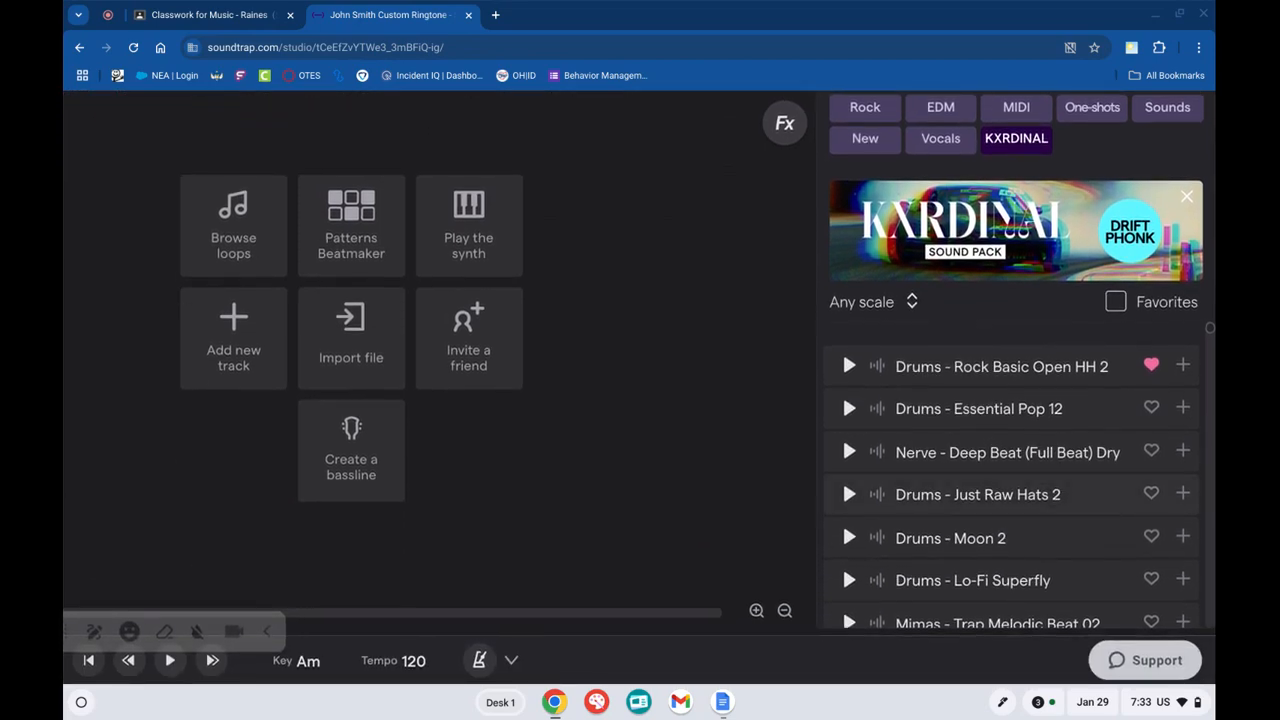
left_click(846, 367)
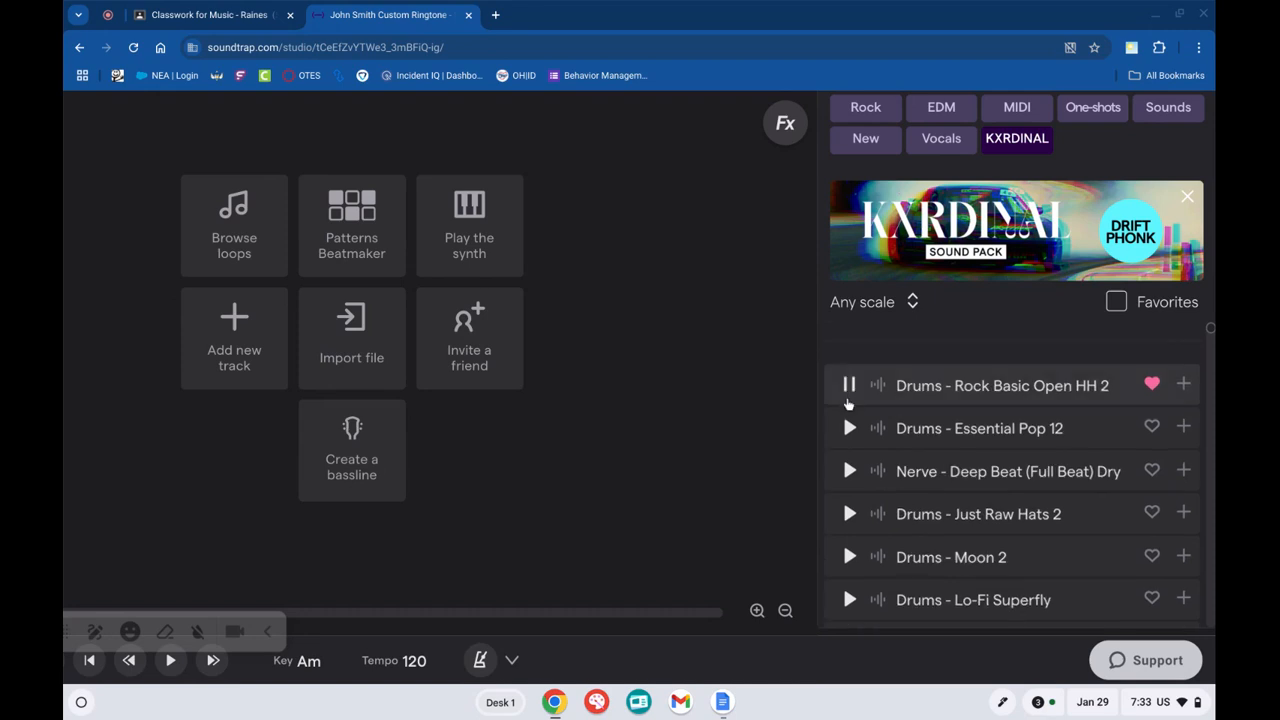
left_click(849, 427)
left_click(850, 471)
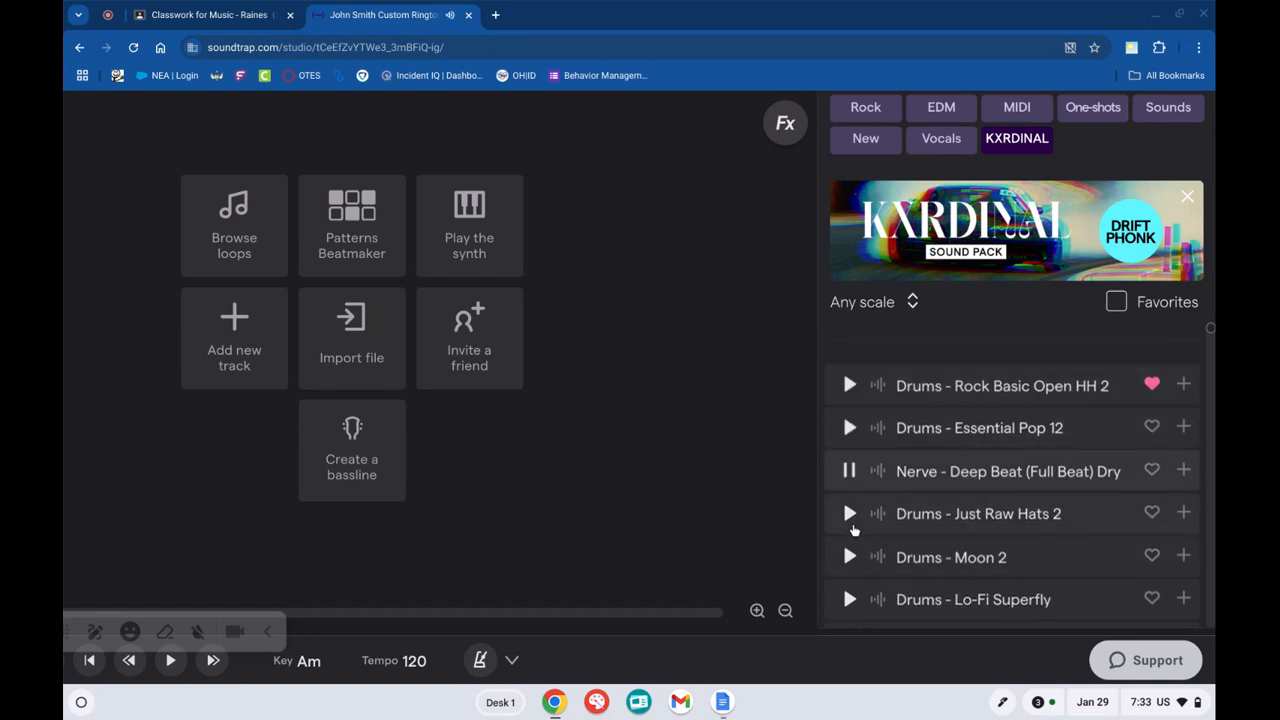
left_click(849, 513)
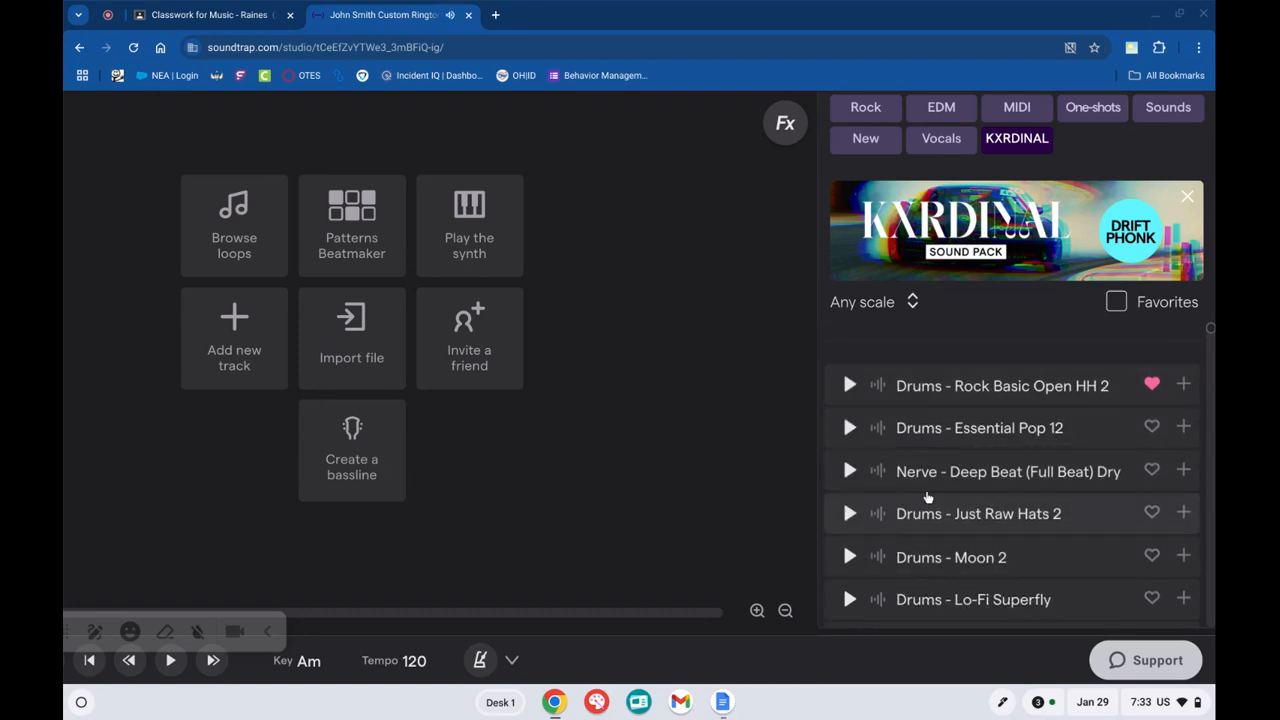
Add the Nerve - Deep Beat (Full Beat) Dry loop as a new track and align it to start at measure 1.
scroll(950, 485, "down", 3)
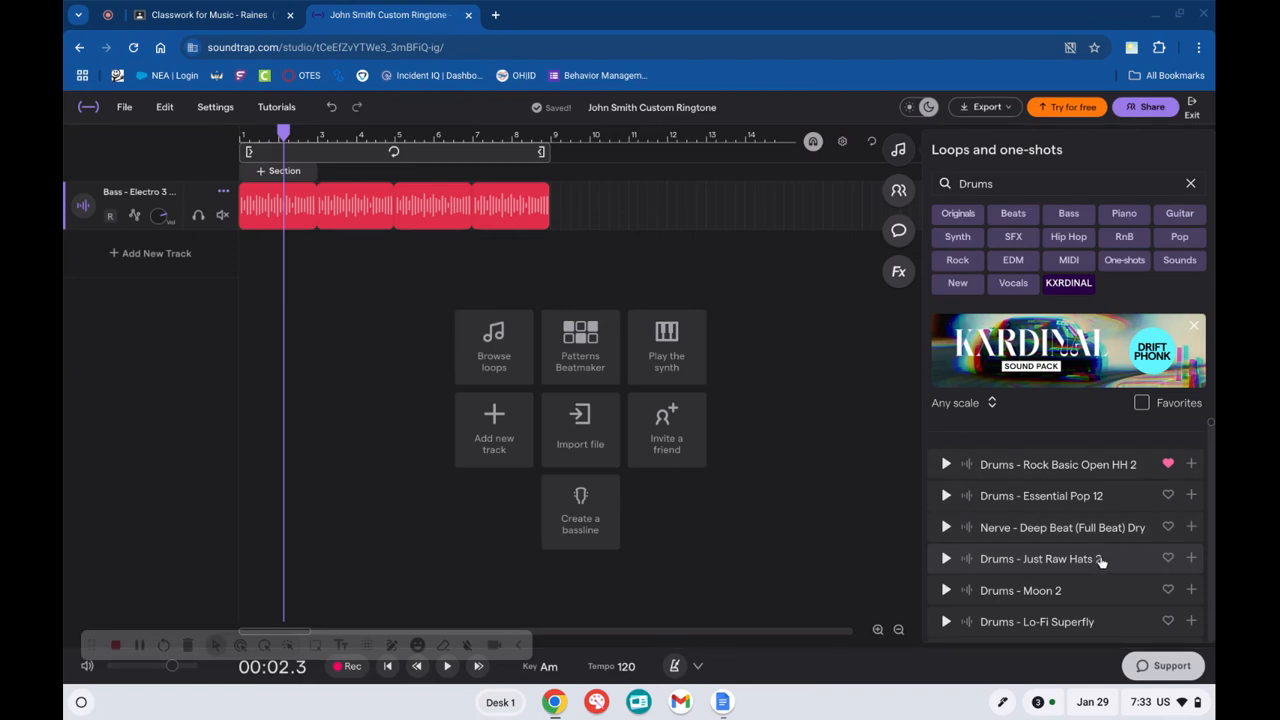
left_click_drag(1124, 541, 380, 255)
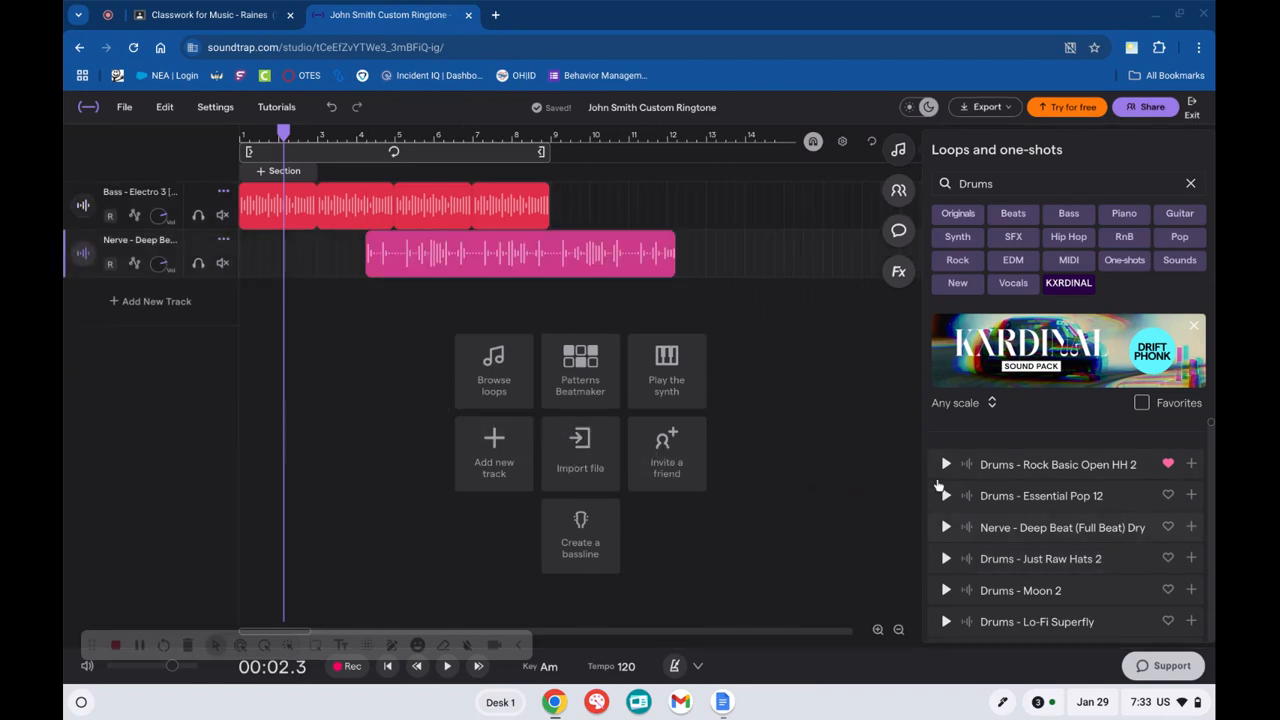
left_click_drag(586, 257, 316, 283)
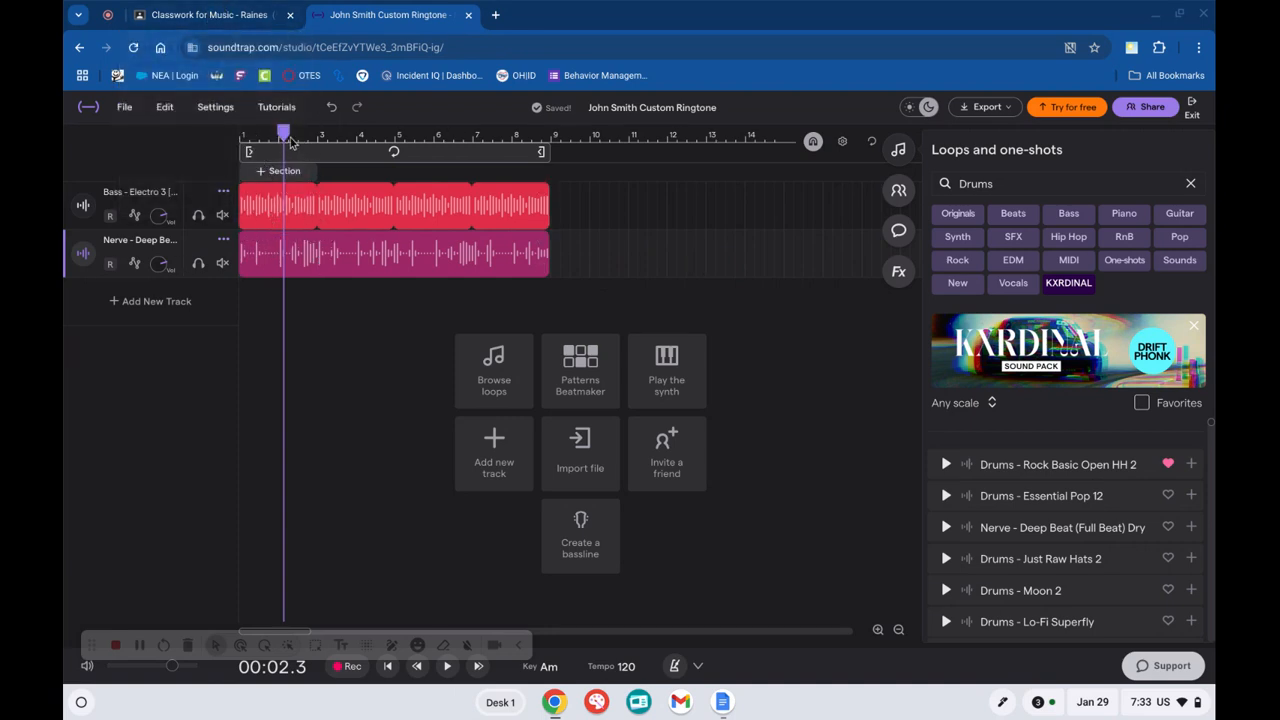
Turn on the loop region and listen briefly to the bass and drum tracks together from the beginning.
left_click_drag(285, 140, 227, 141)
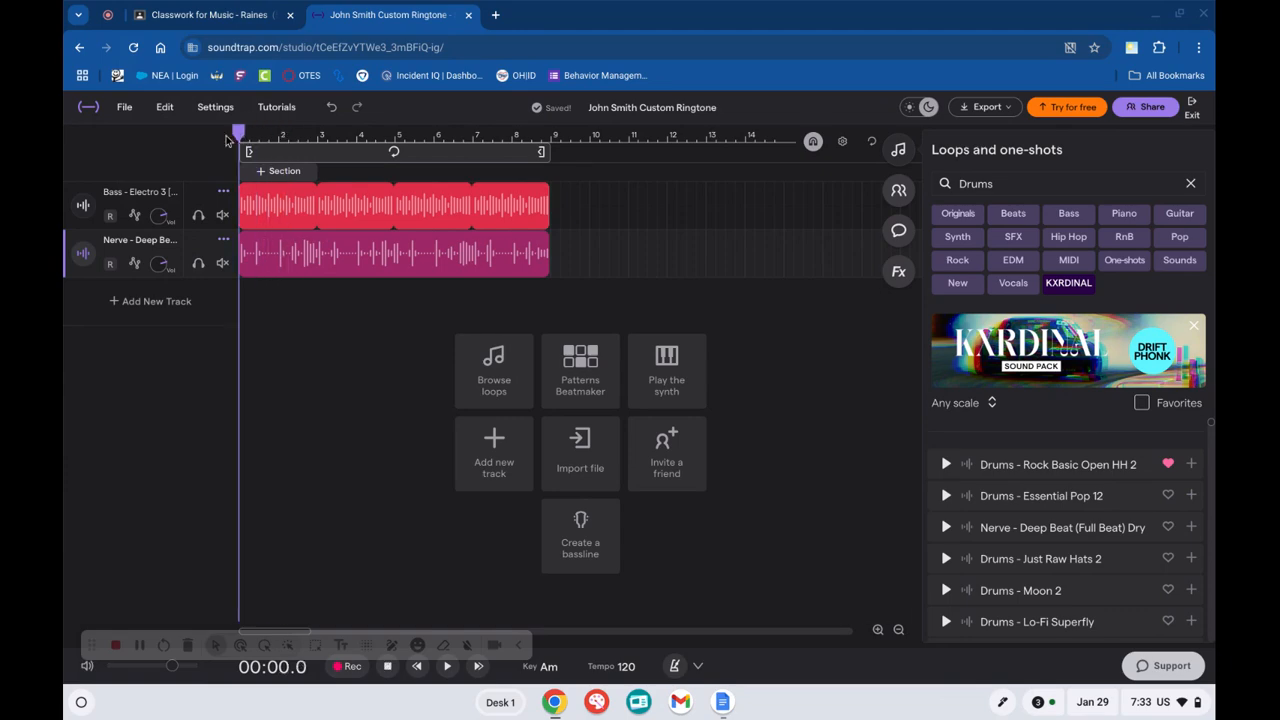
left_click(346, 157)
key("space")
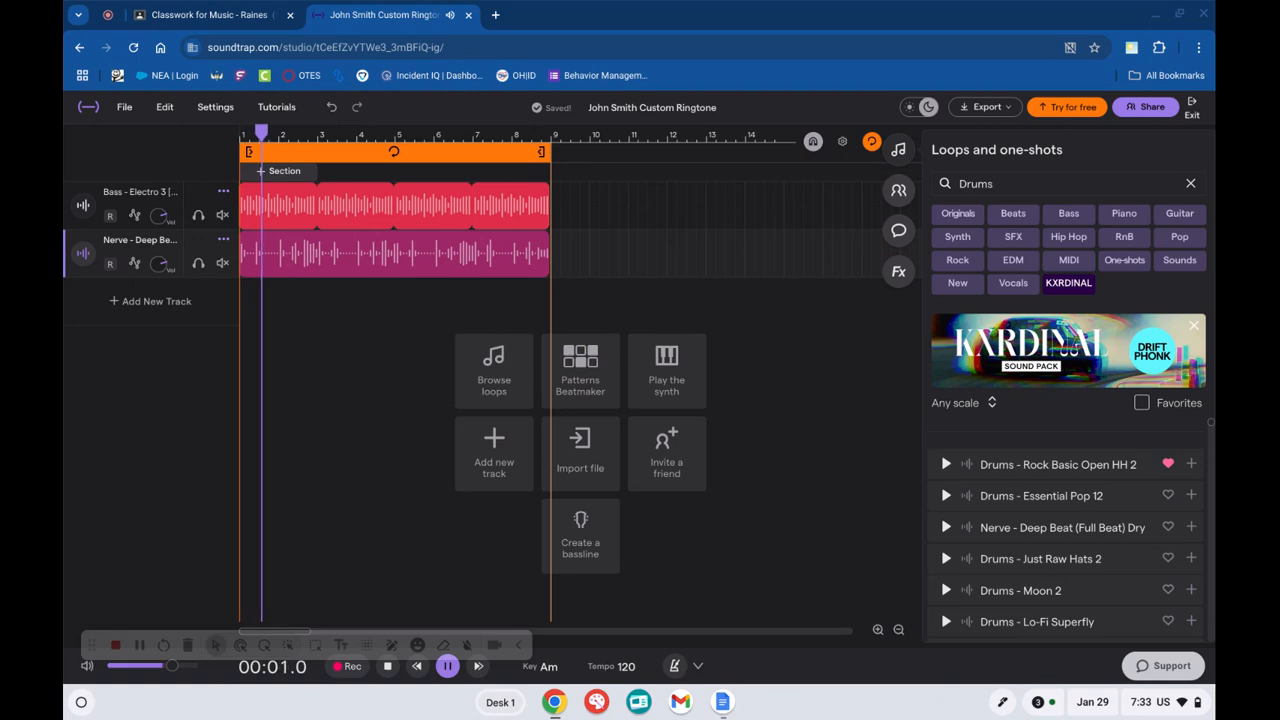
key("space")
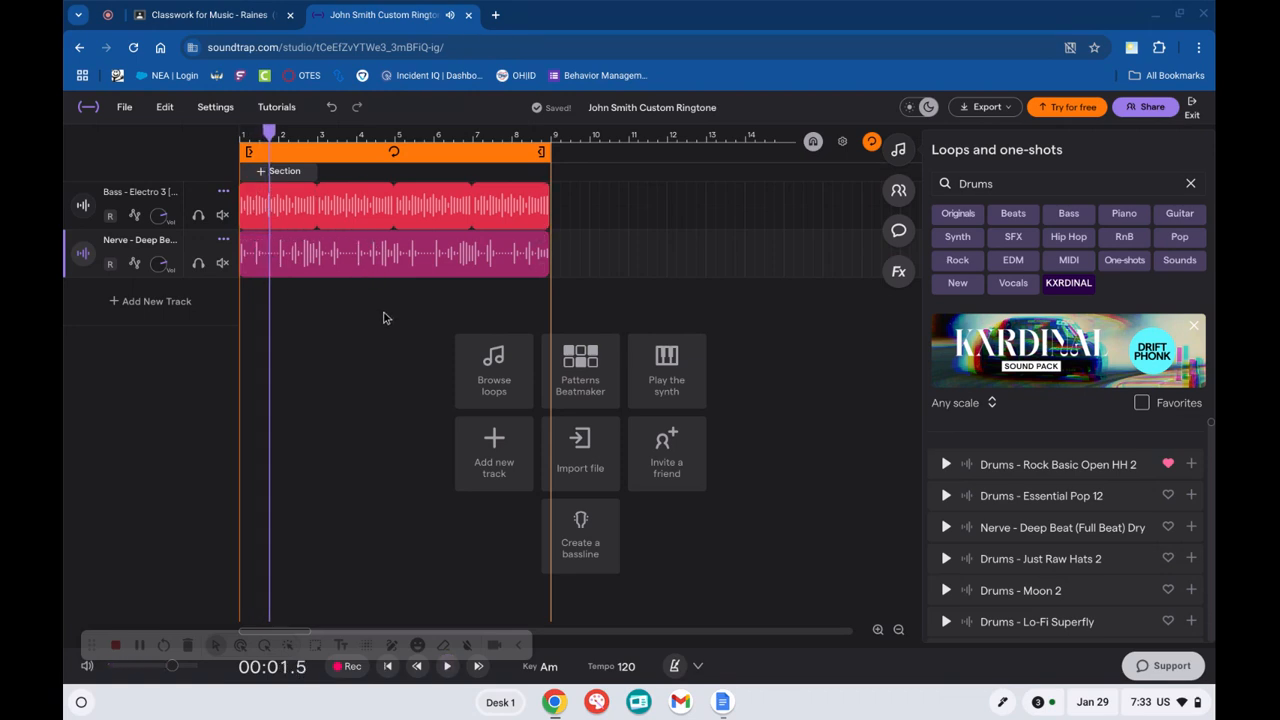
Check the synth lead track requirement in Google Classroom, and switch the Soundtrap loop library filter from Drums to Synth.
left_click(174, 17)
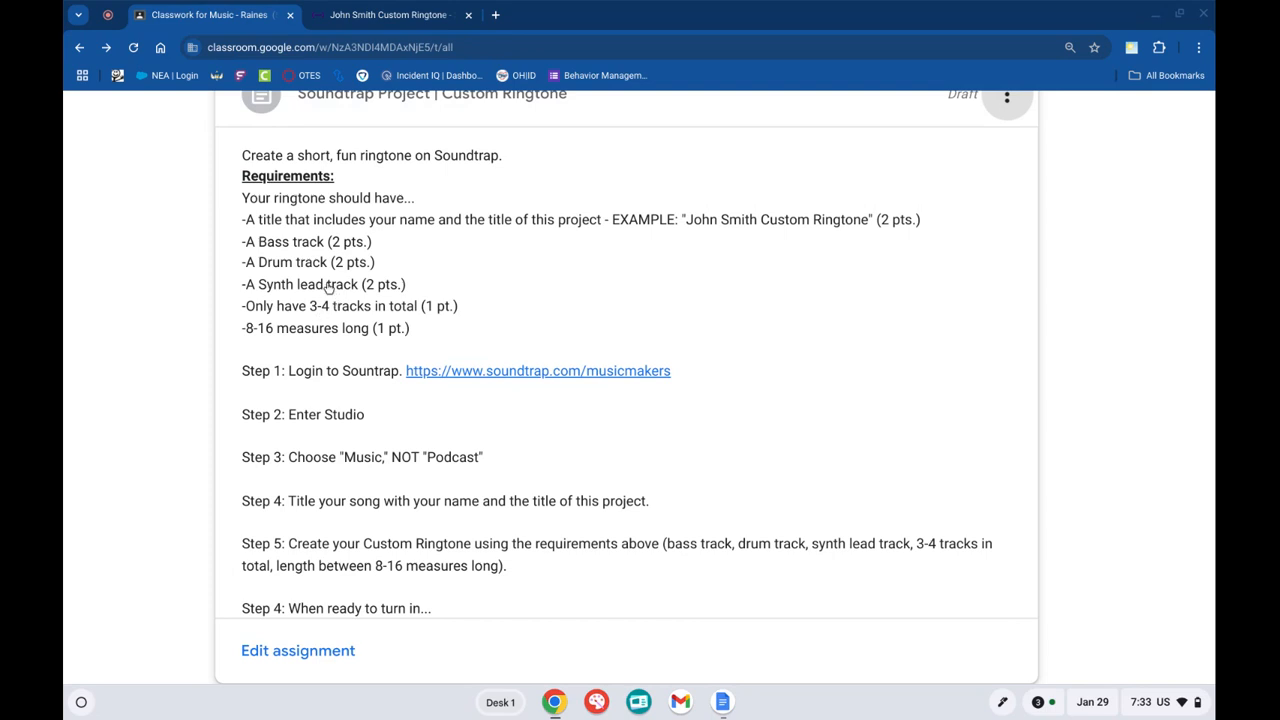
left_click(420, 18)
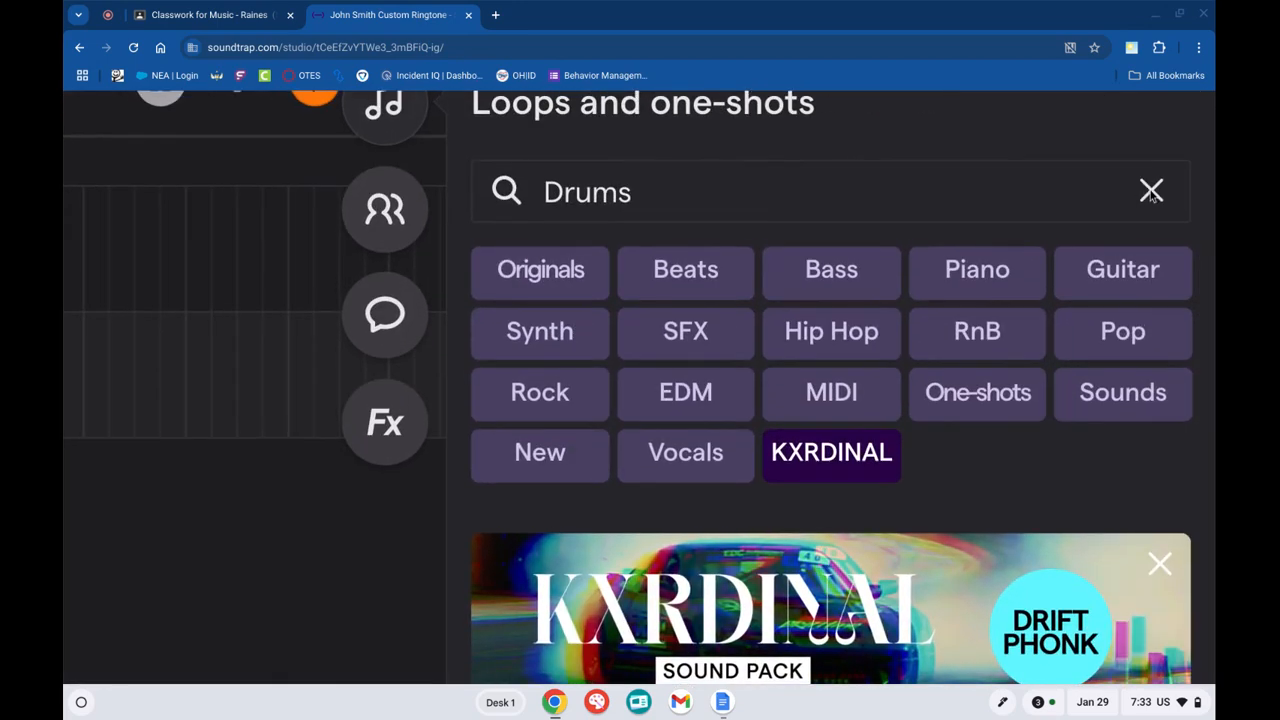
left_click(1190, 183)
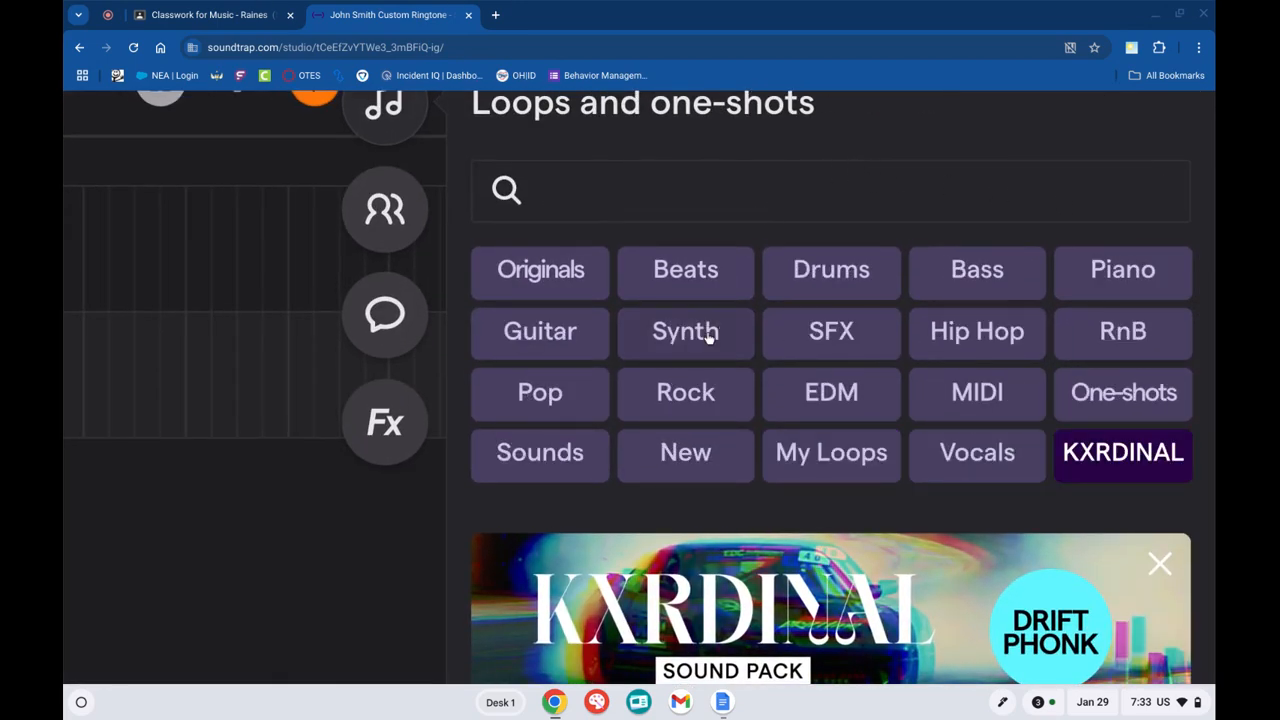
left_click(707, 341)
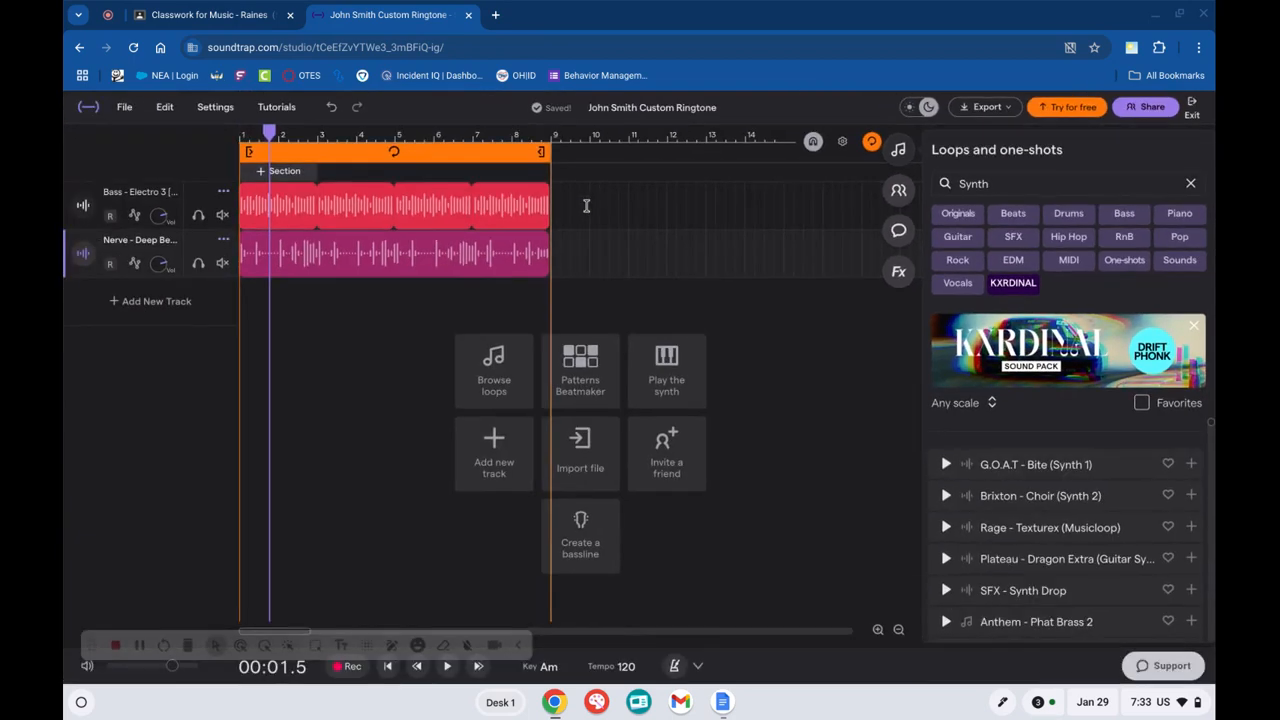
Preview synth loops including Synth - Lead chords, Synth - Shimmer 1 and Vertigo - Synth Chords 02.
scroll(1043, 461, "down", 3)
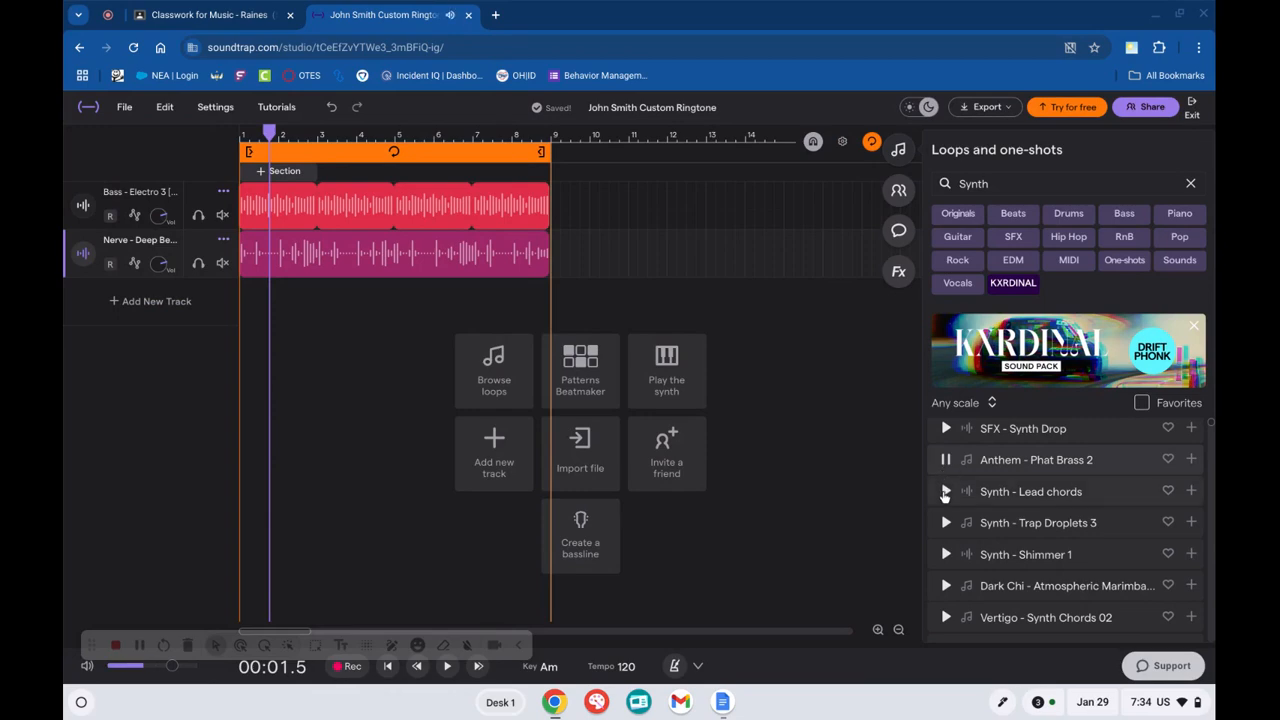
left_click(946, 492)
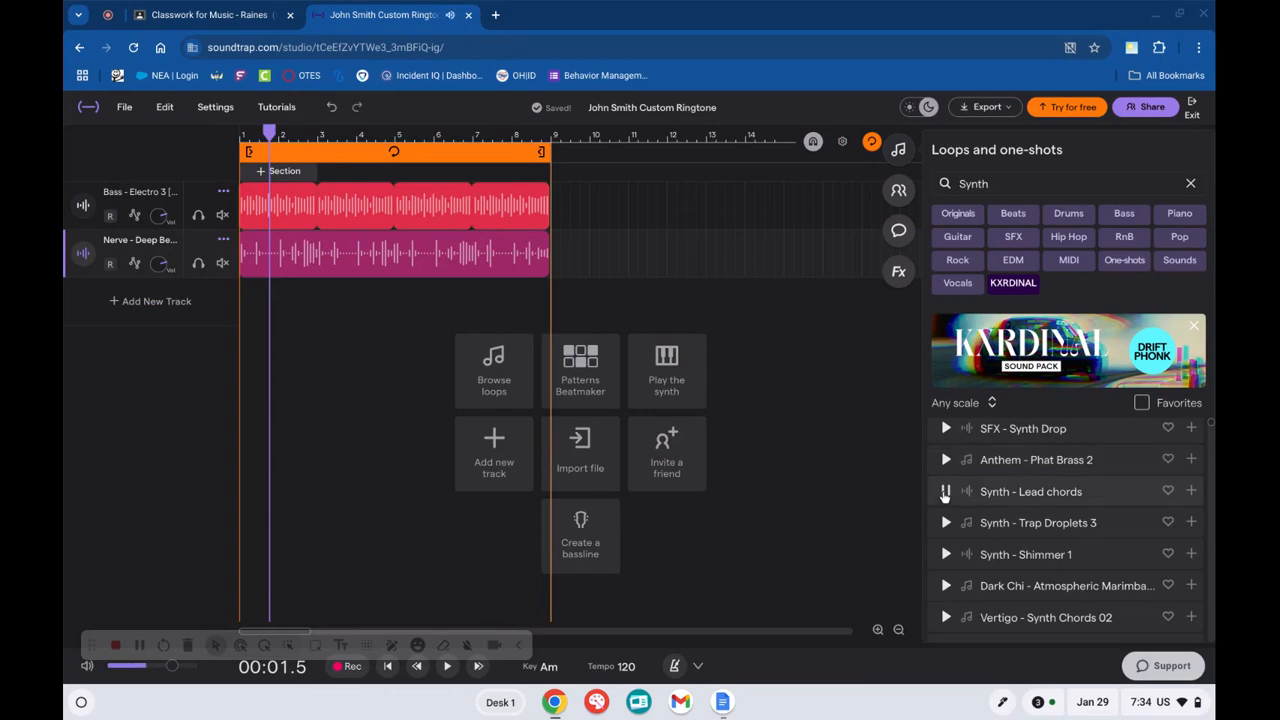
left_click(946, 554)
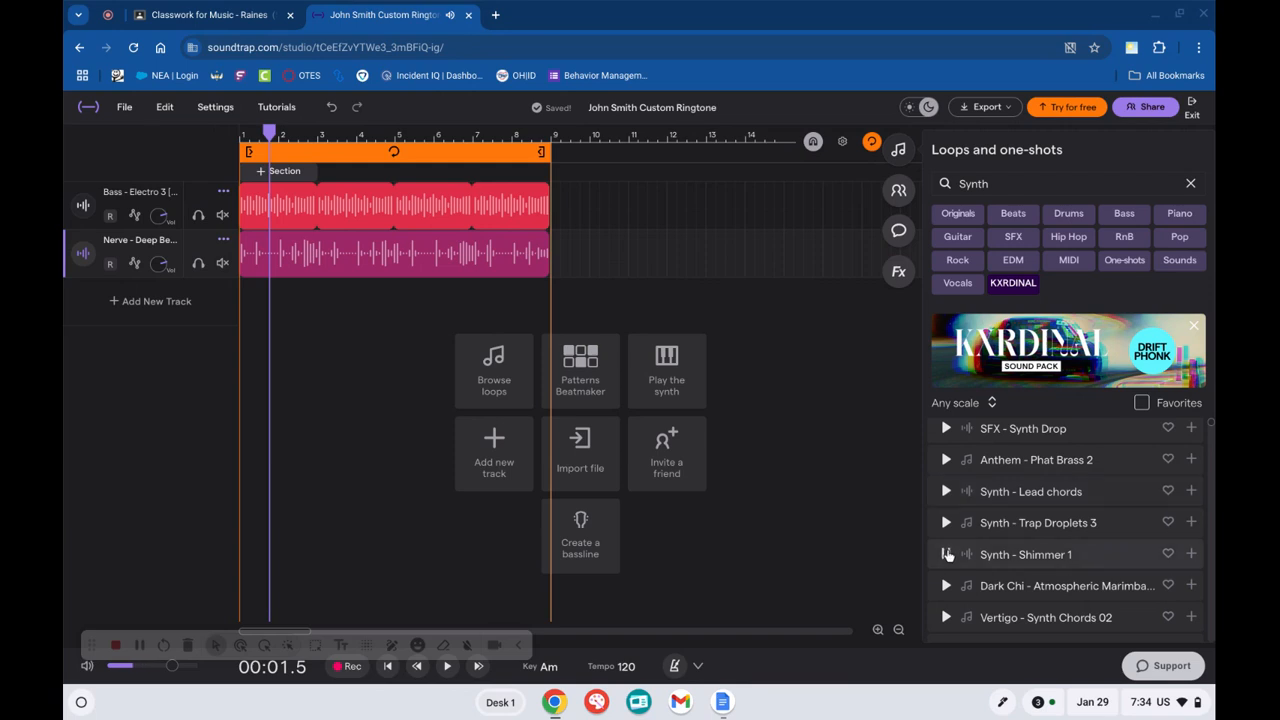
left_click(946, 617)
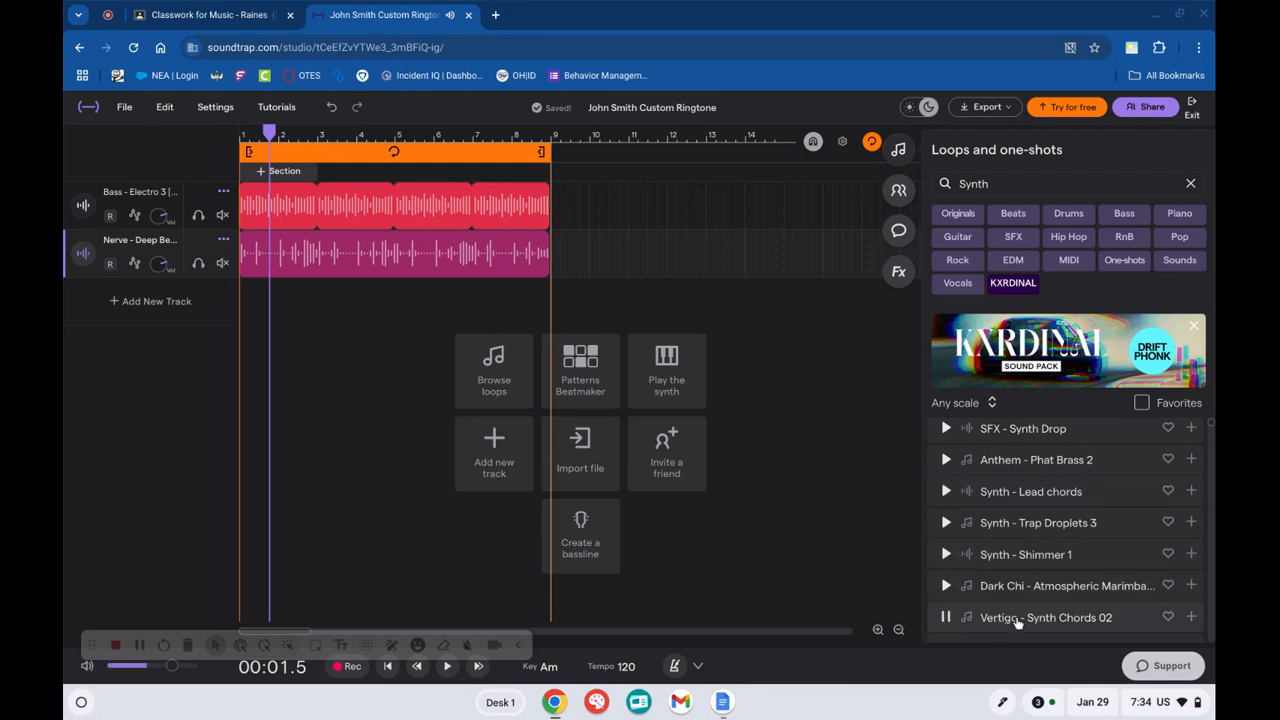
Add the Vertigo - Synth Chords 02 loop as a new track starting at measure 1, and dismiss the pop-up.
left_click_drag(1017, 622, 305, 300)
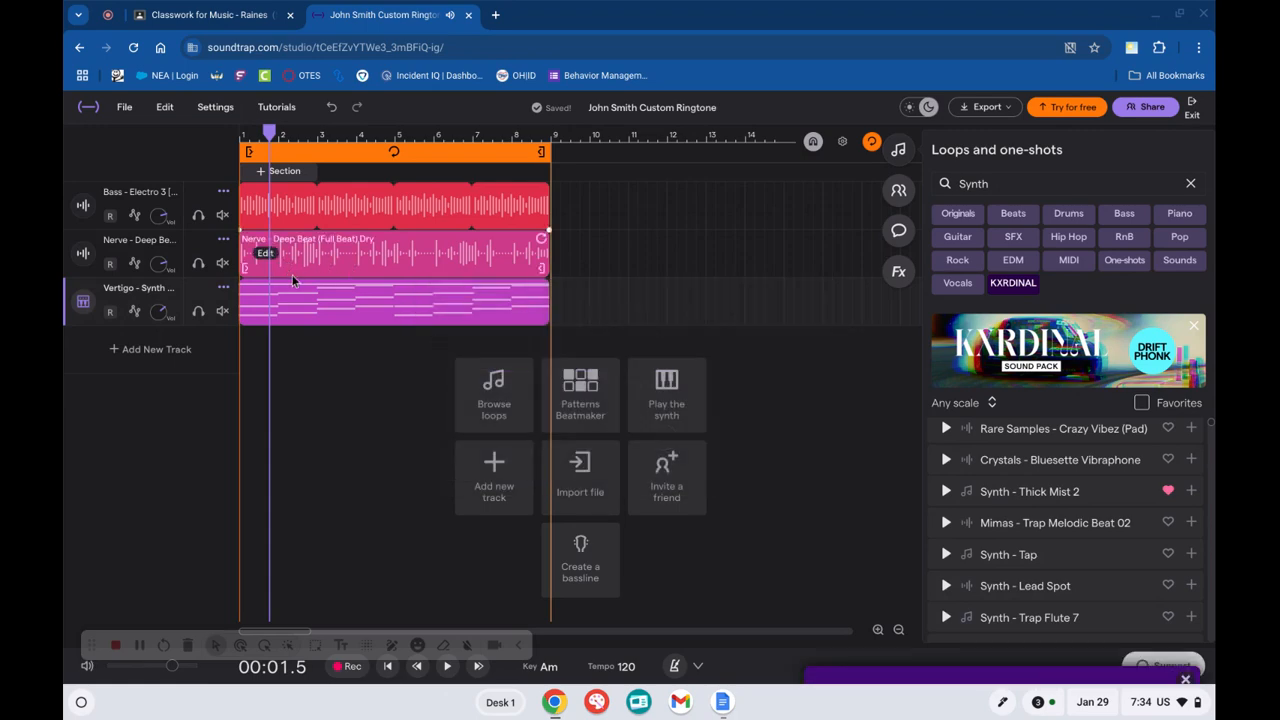
left_click(1186, 419)
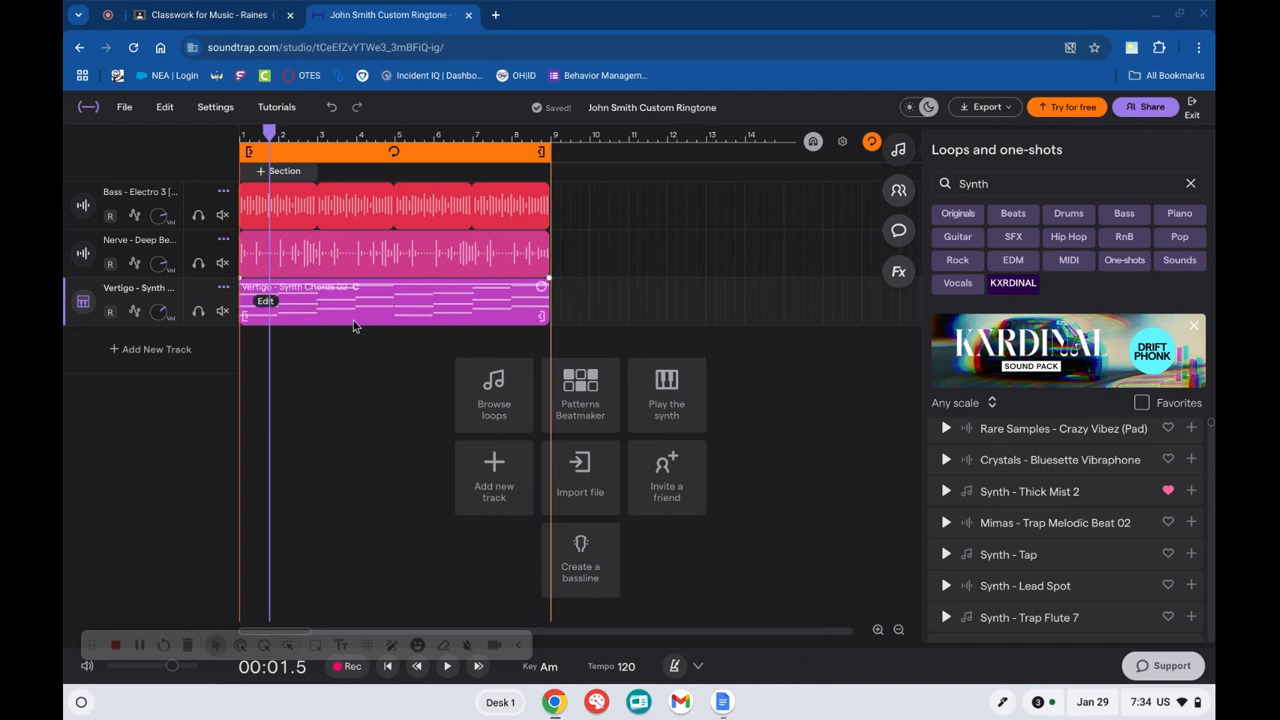
scroll(354, 326, "up", 2)
scroll(354, 326, "down", 3)
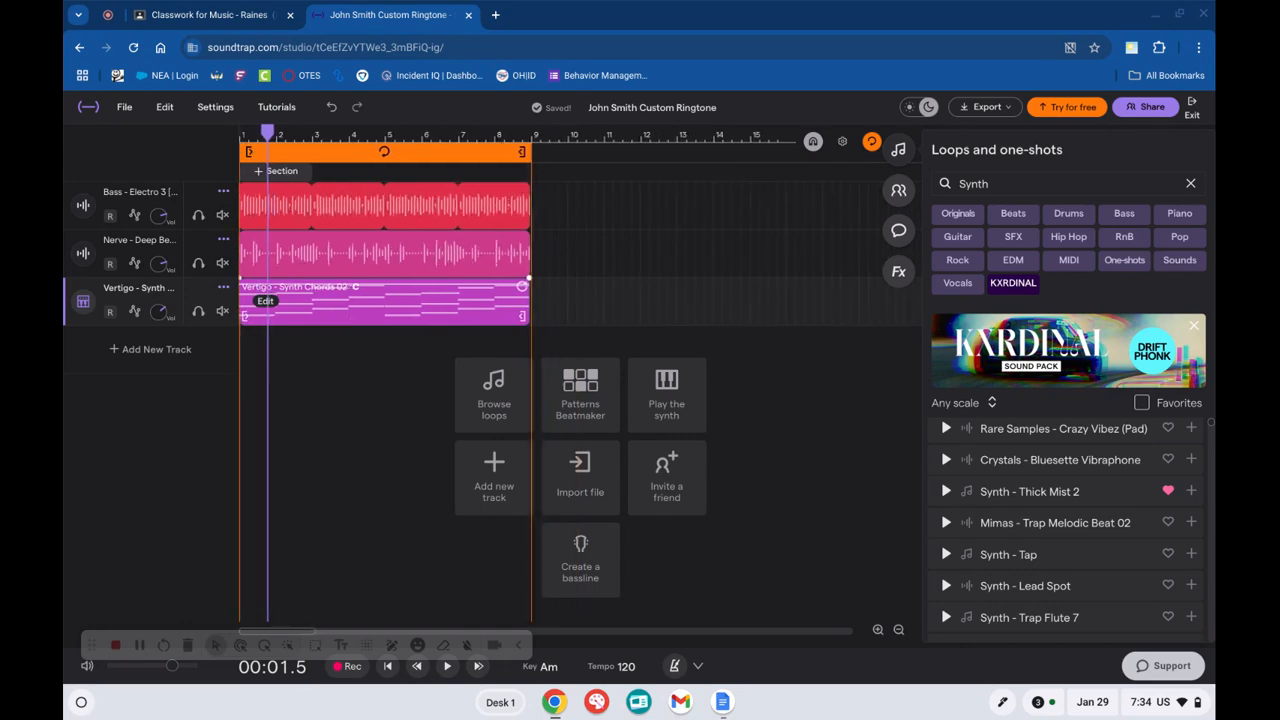
Trim the end of the Vertigo - Synth Chords 02 region back to measure 5 so it lasts four measures.
scroll(99, 446, "up", 5)
scroll(99, 446, "up", 3)
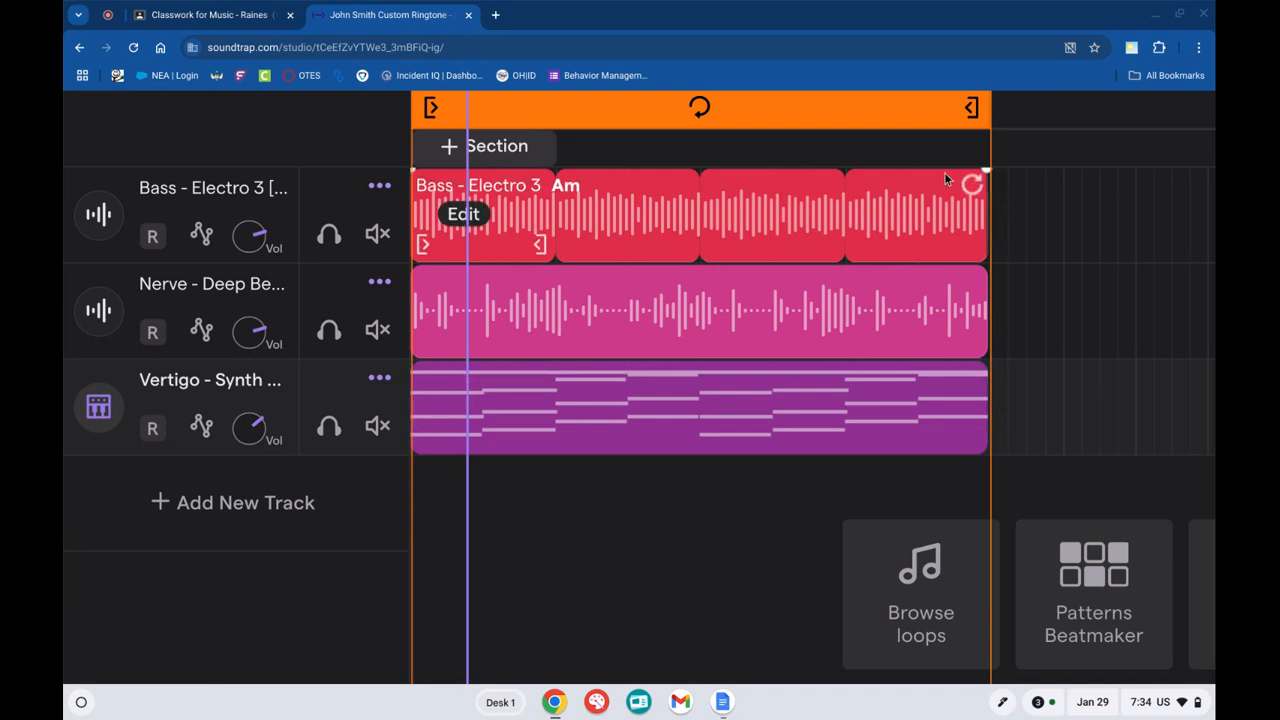
mouse_move(968, 180)
left_mouse_down()
mouse_move(575, 198)
mouse_move(972, 182)
left_mouse_up()
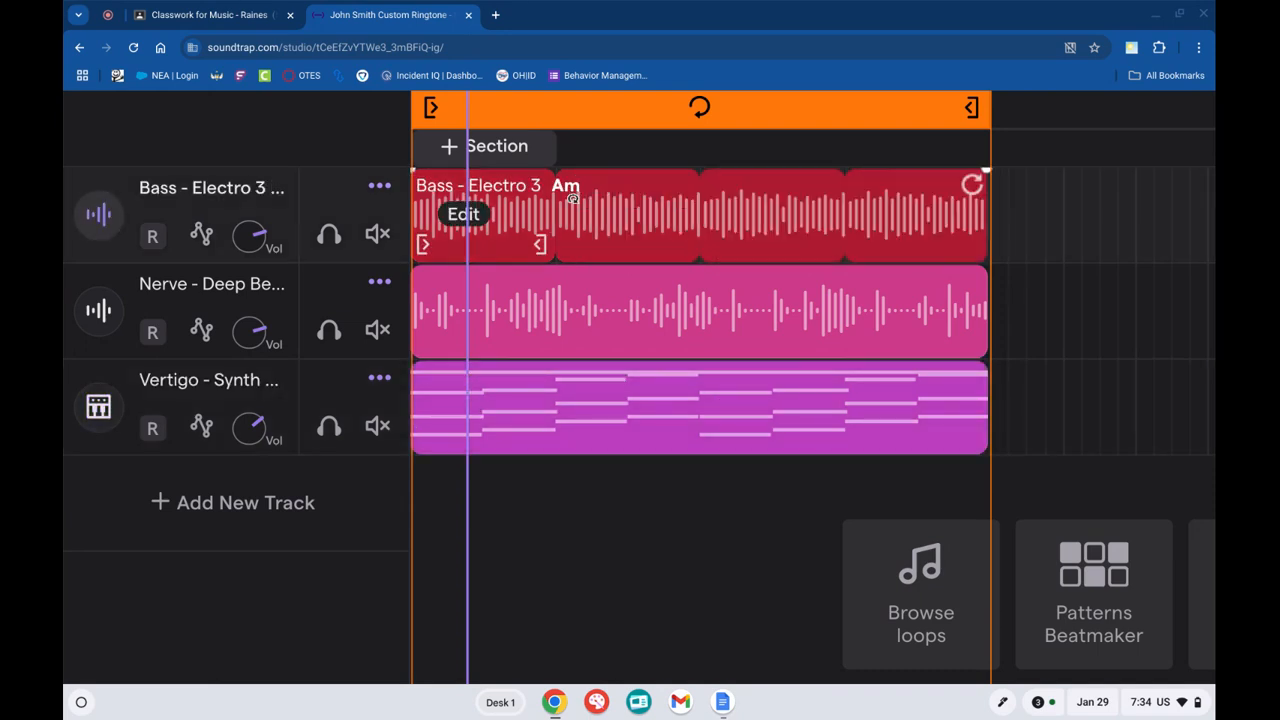
left_click(796, 461)
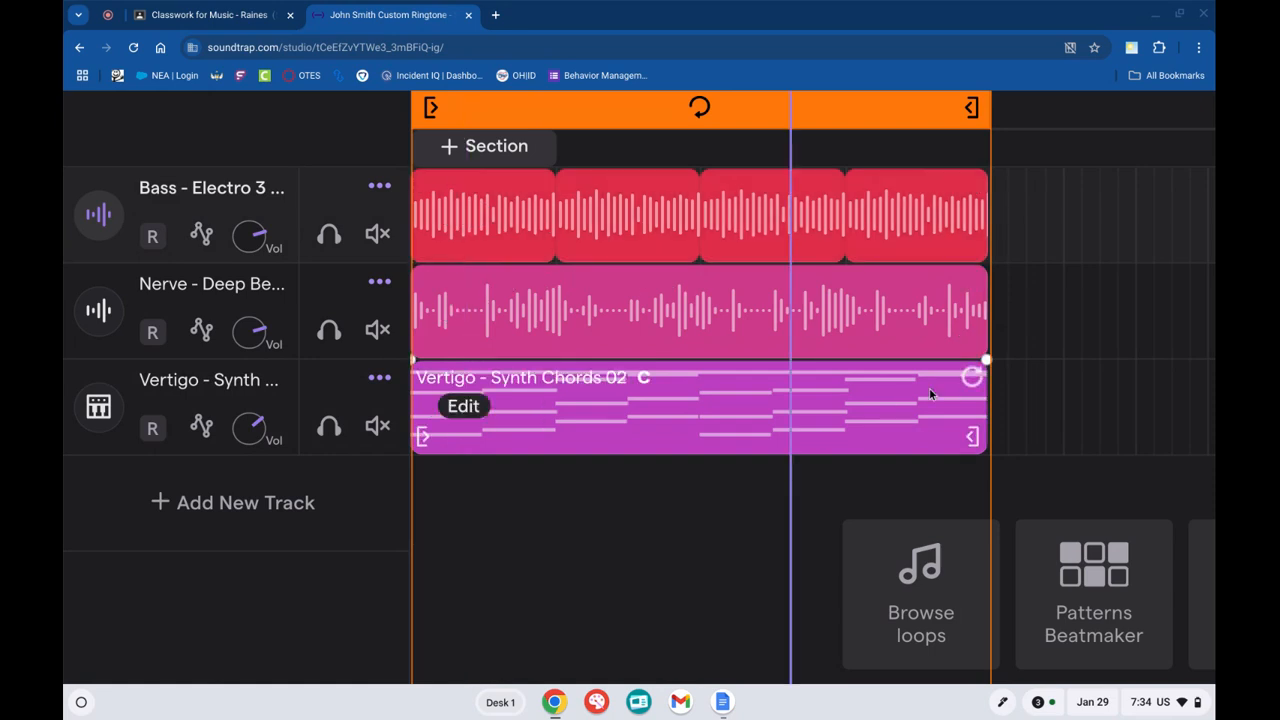
left_click_drag(971, 377, 919, 417)
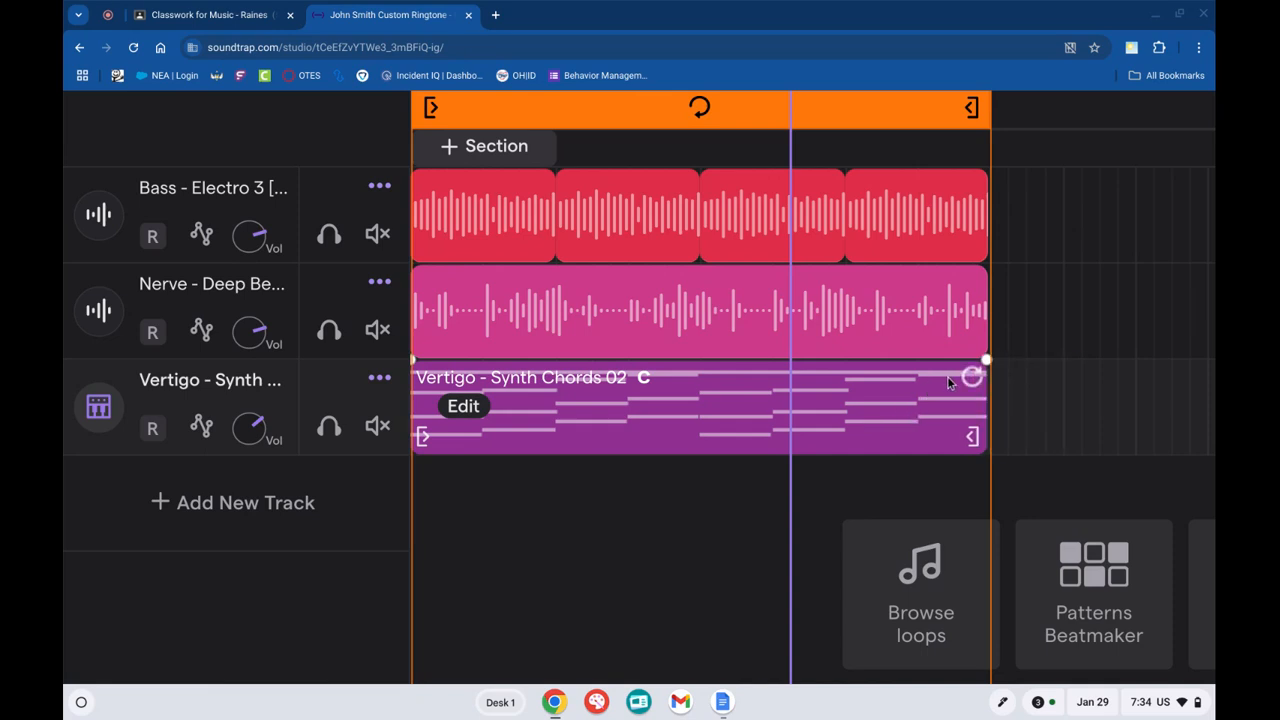
left_click_drag(972, 446, 688, 436)
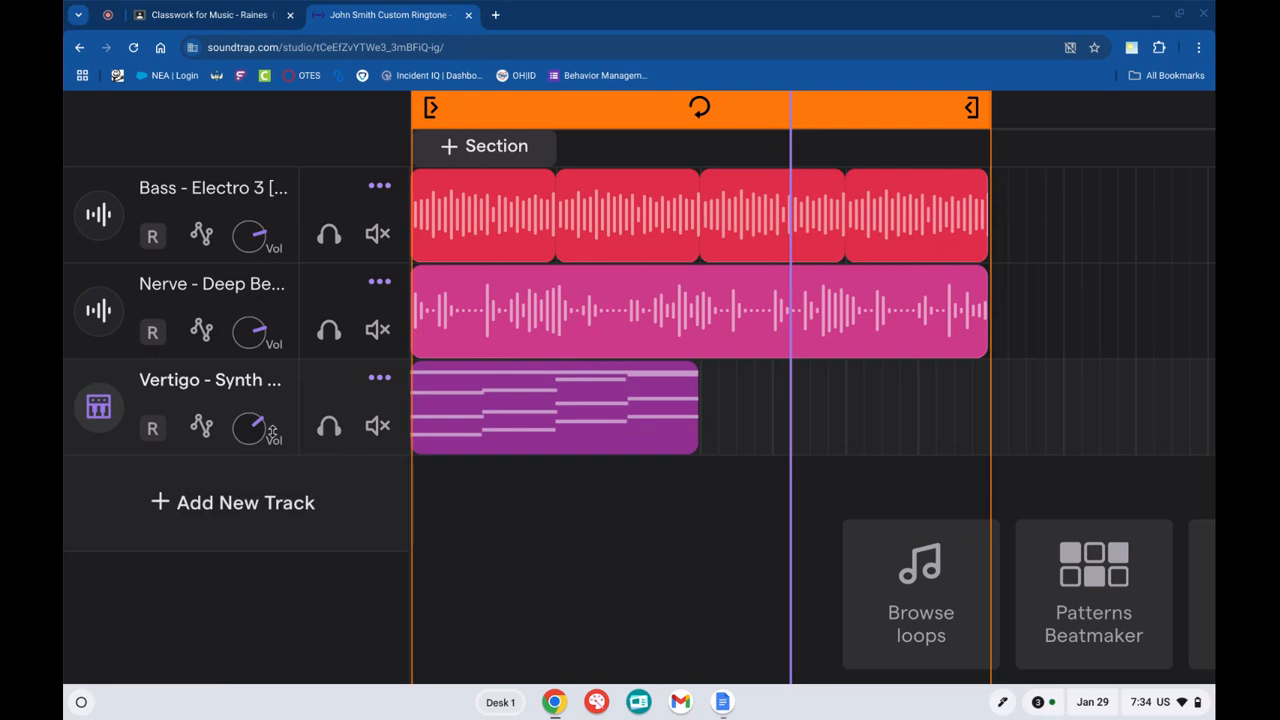
scroll(262, 598, "down", 5)
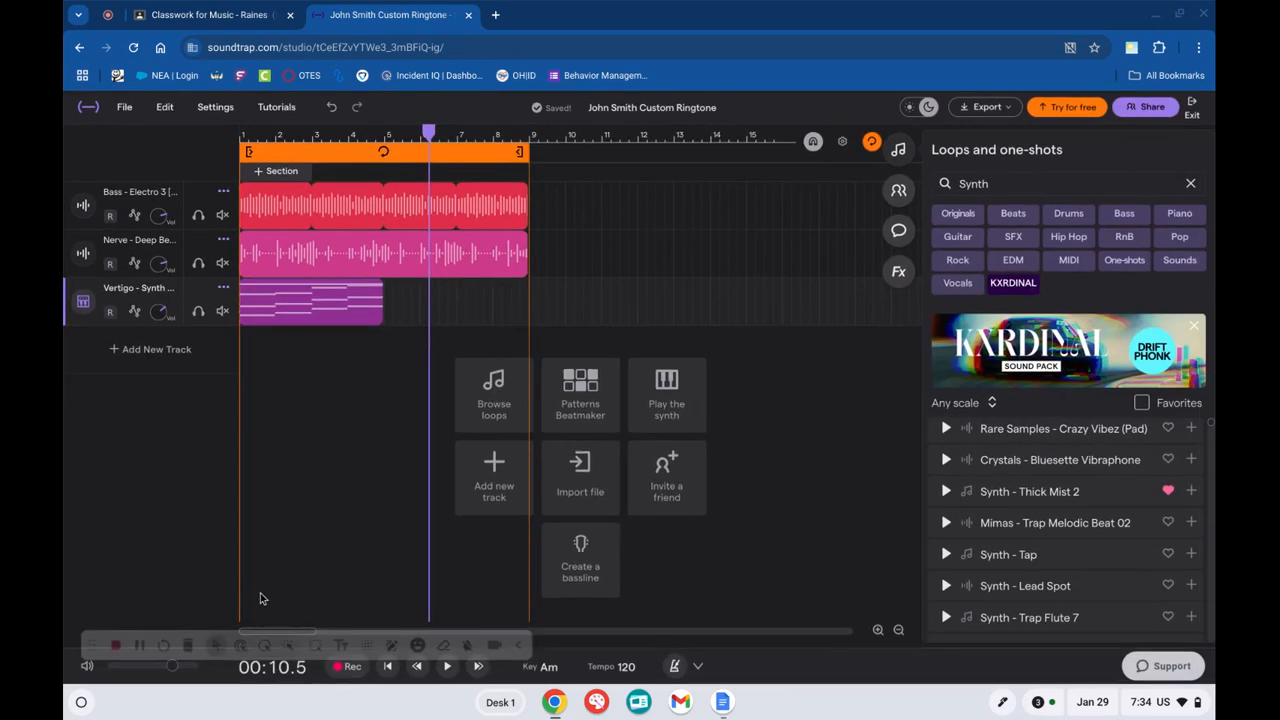
Place the playhead at measure 5 and add the Synth - Thick Mist 2 loop there as a new track, repeated up to measure 13.
left_click(386, 140)
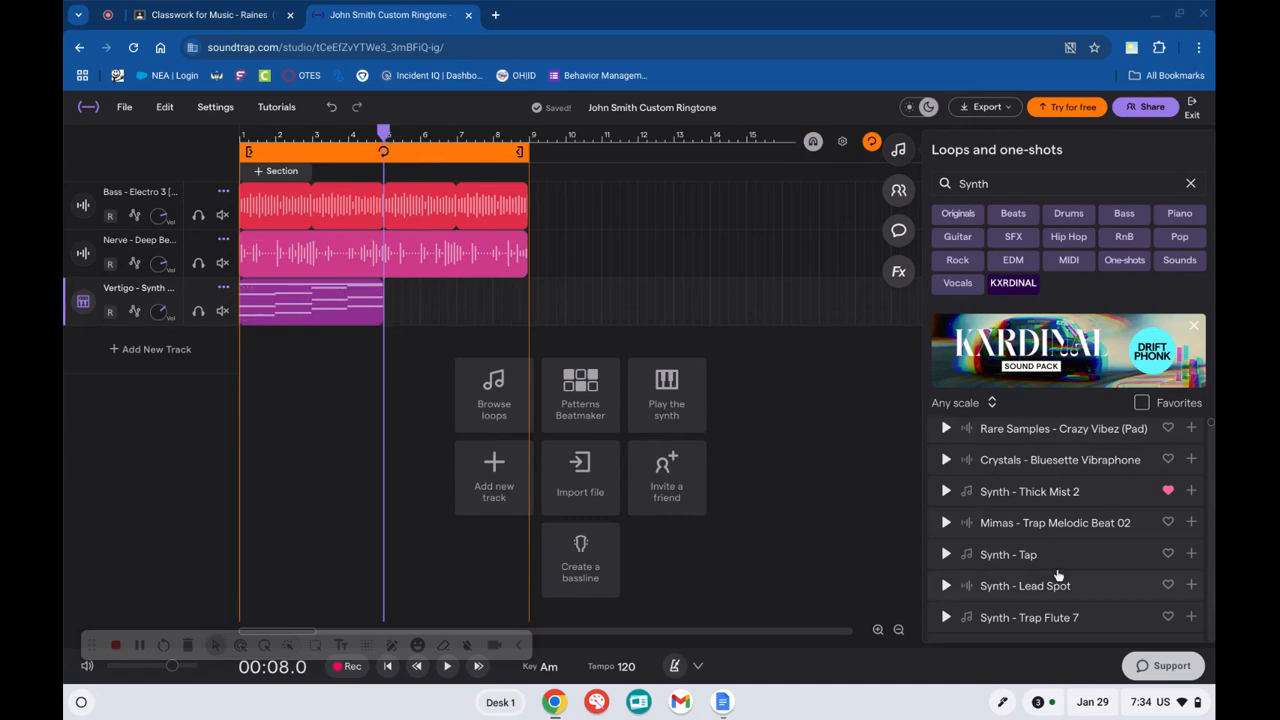
scroll(1058, 575, "down", 1)
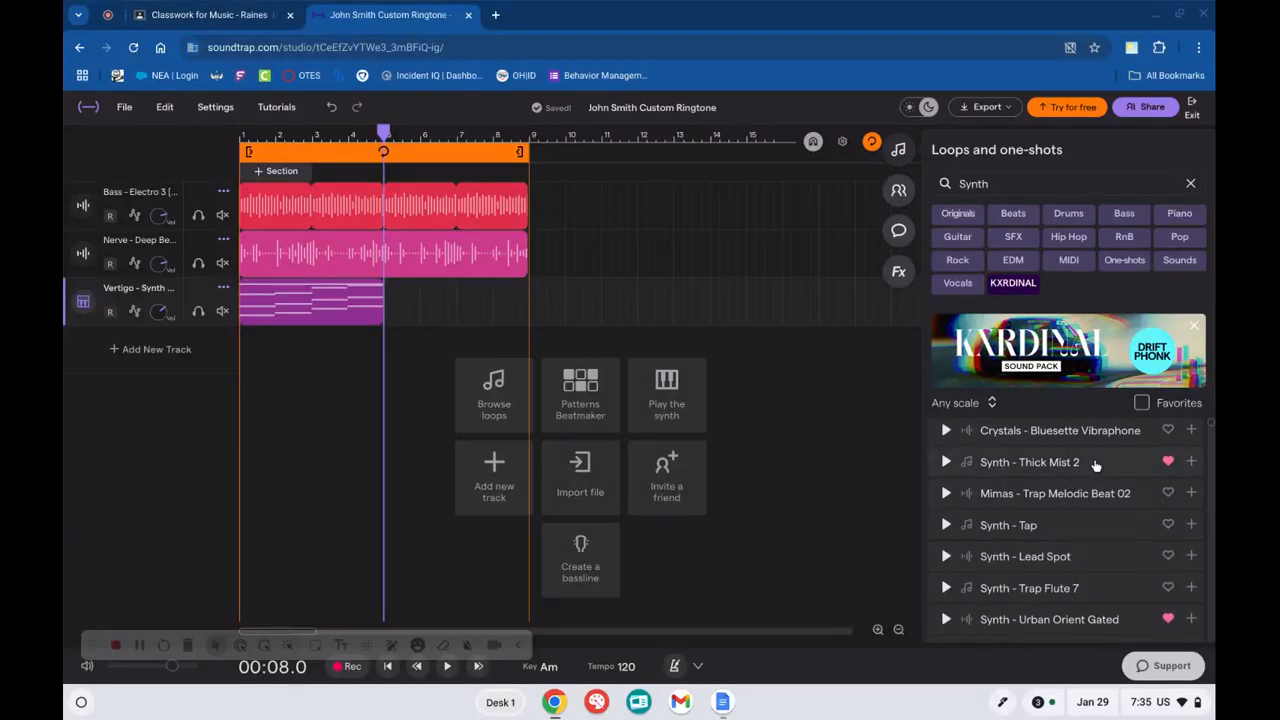
left_click_drag(1095, 464, 385, 460)
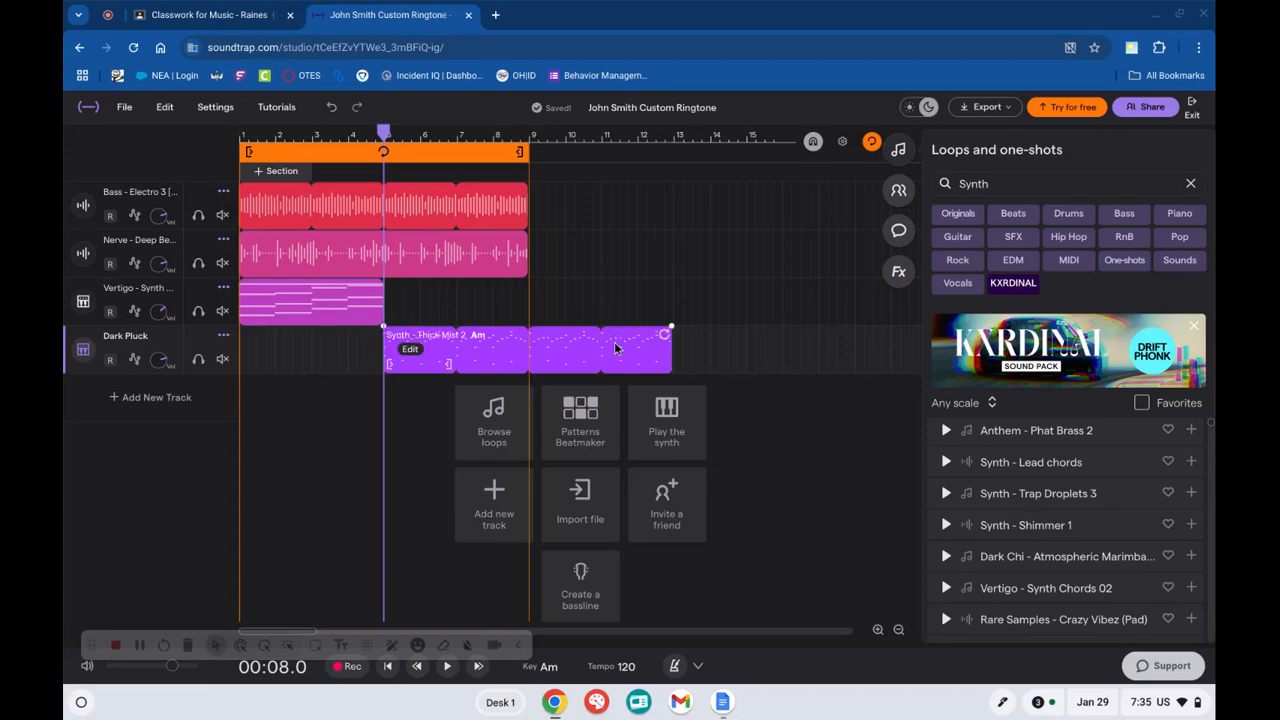
Shorten the repeated Synth - Thick Mist 2 region so it ends at measure 9, level with the bass and drum tracks.
scroll(616, 349, "up", 3)
scroll(616, 349, "down", 4)
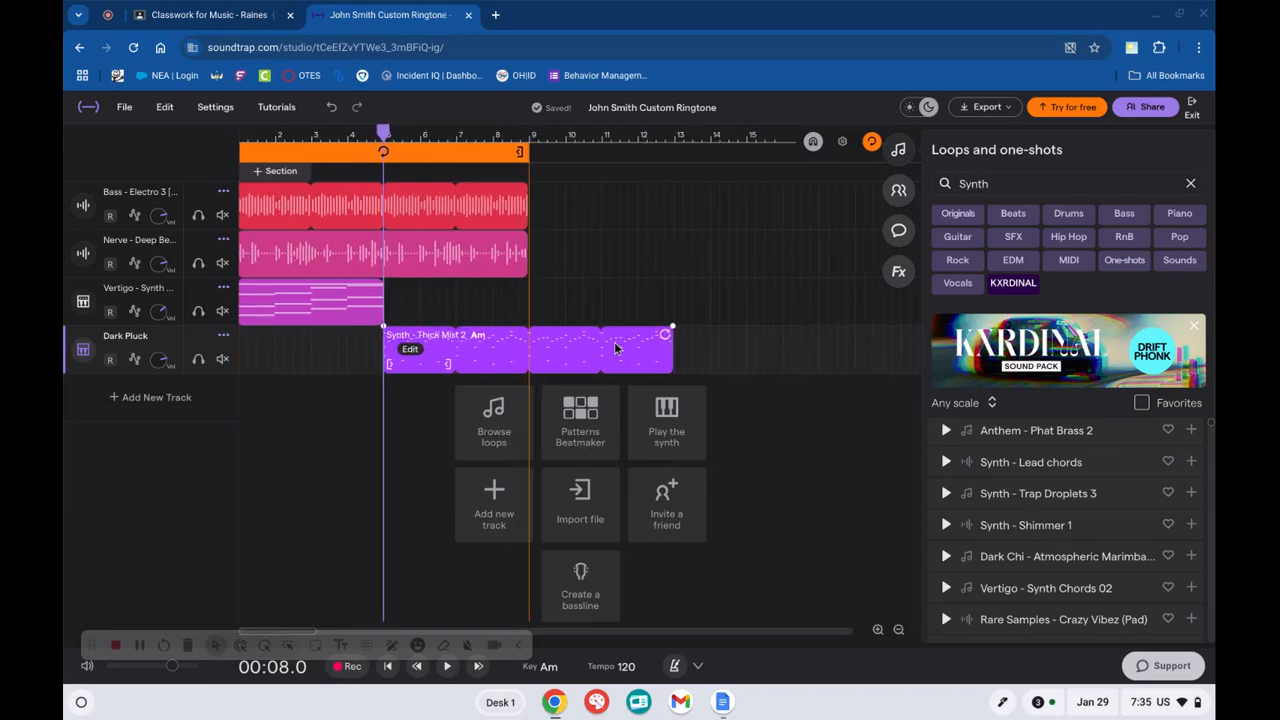
scroll(178, 343, "up", 5)
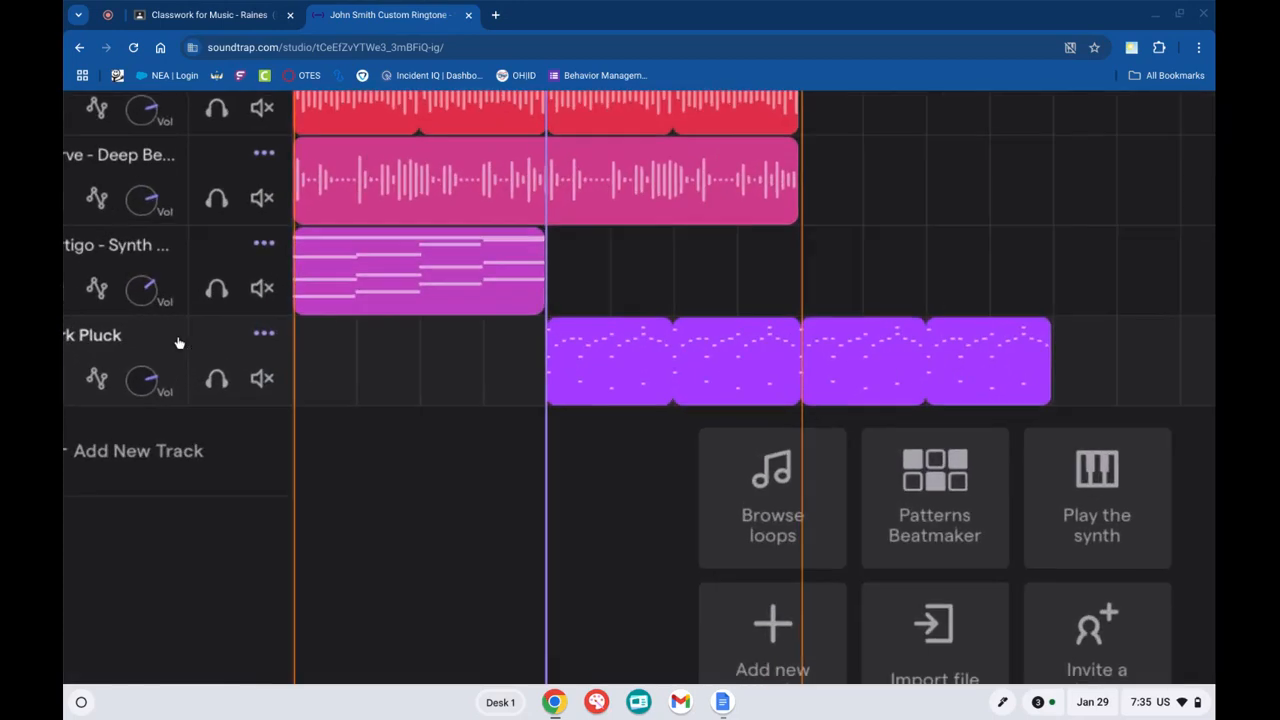
scroll(178, 343, "right", 2)
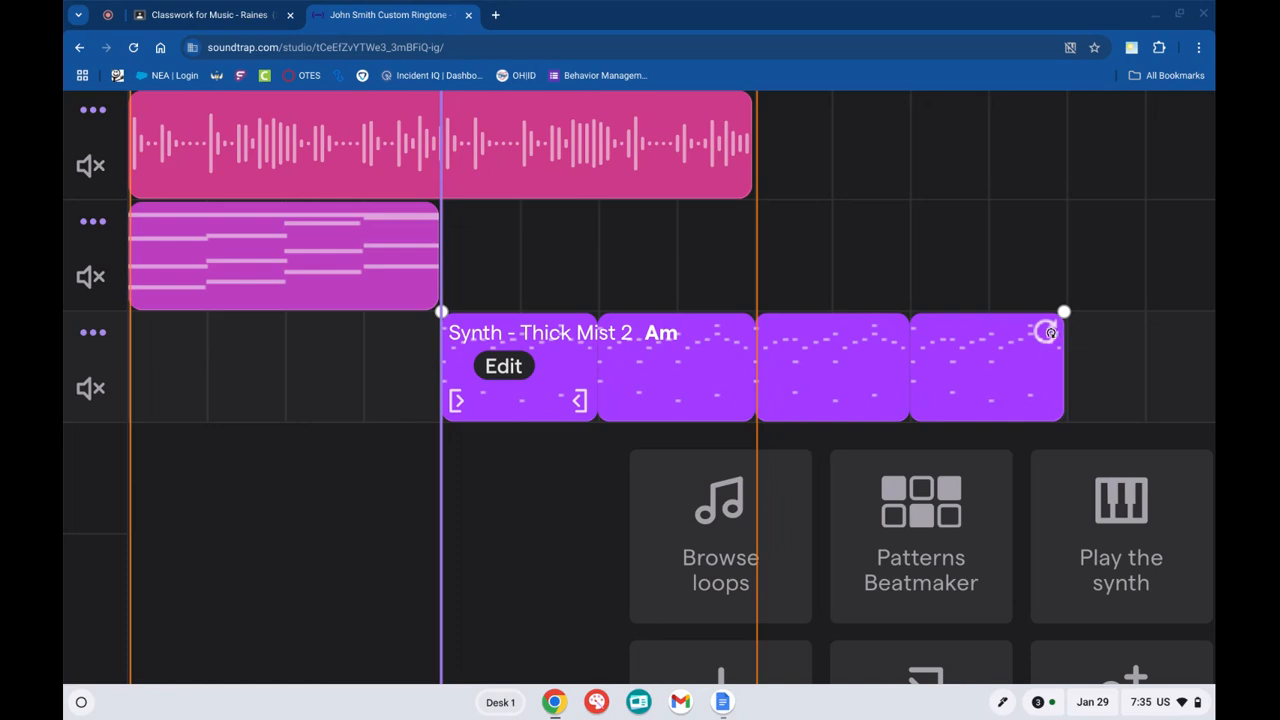
scroll(1048, 331, "up", 2)
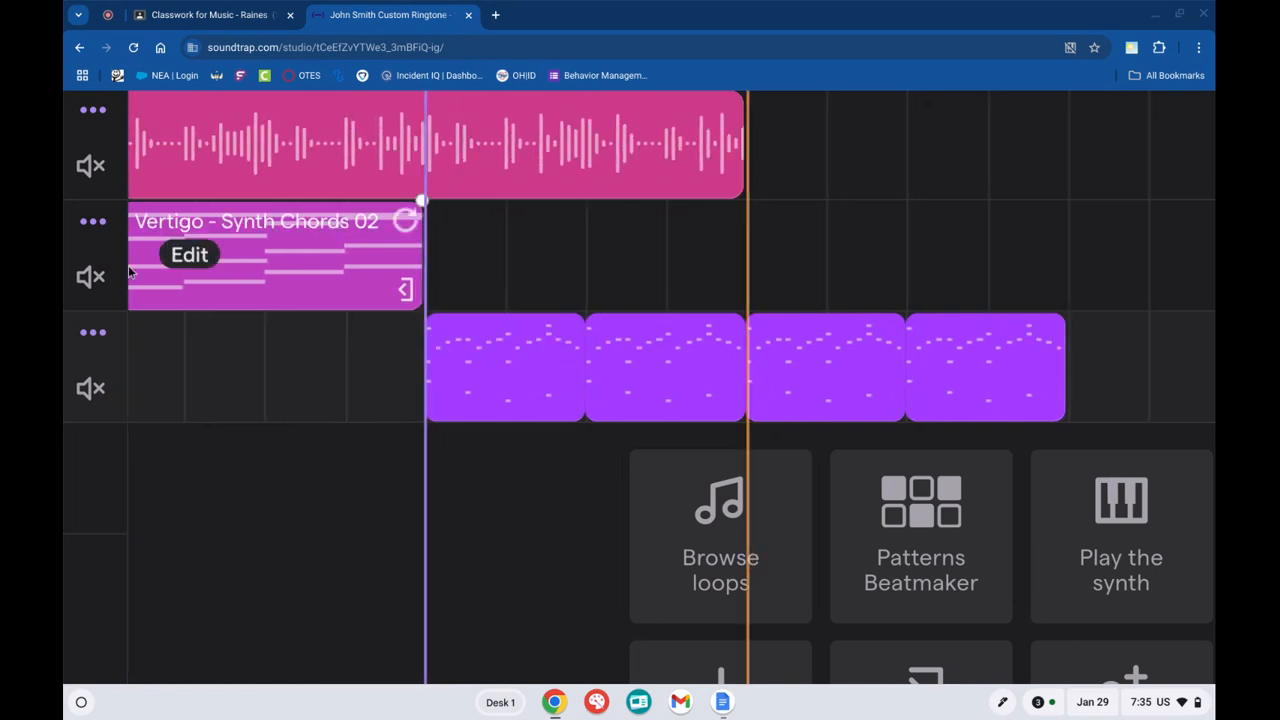
scroll(86, 334, "up", 4)
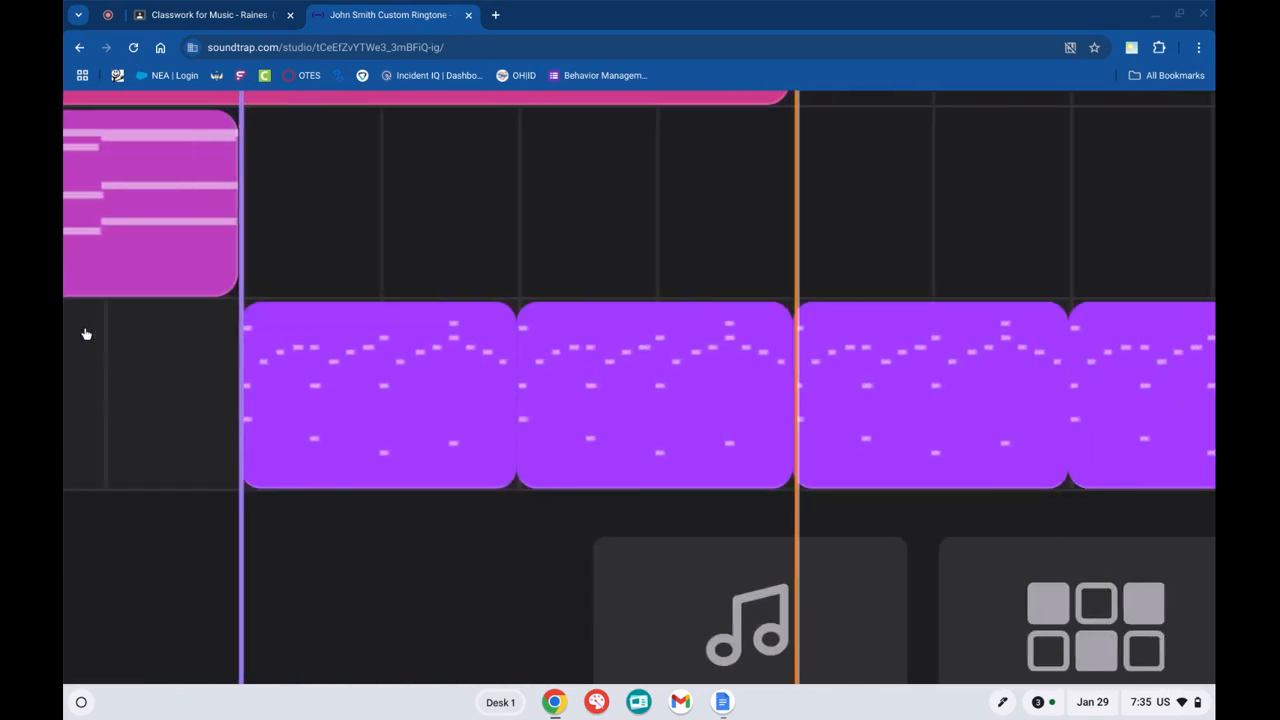
scroll(86, 334, "right", 3)
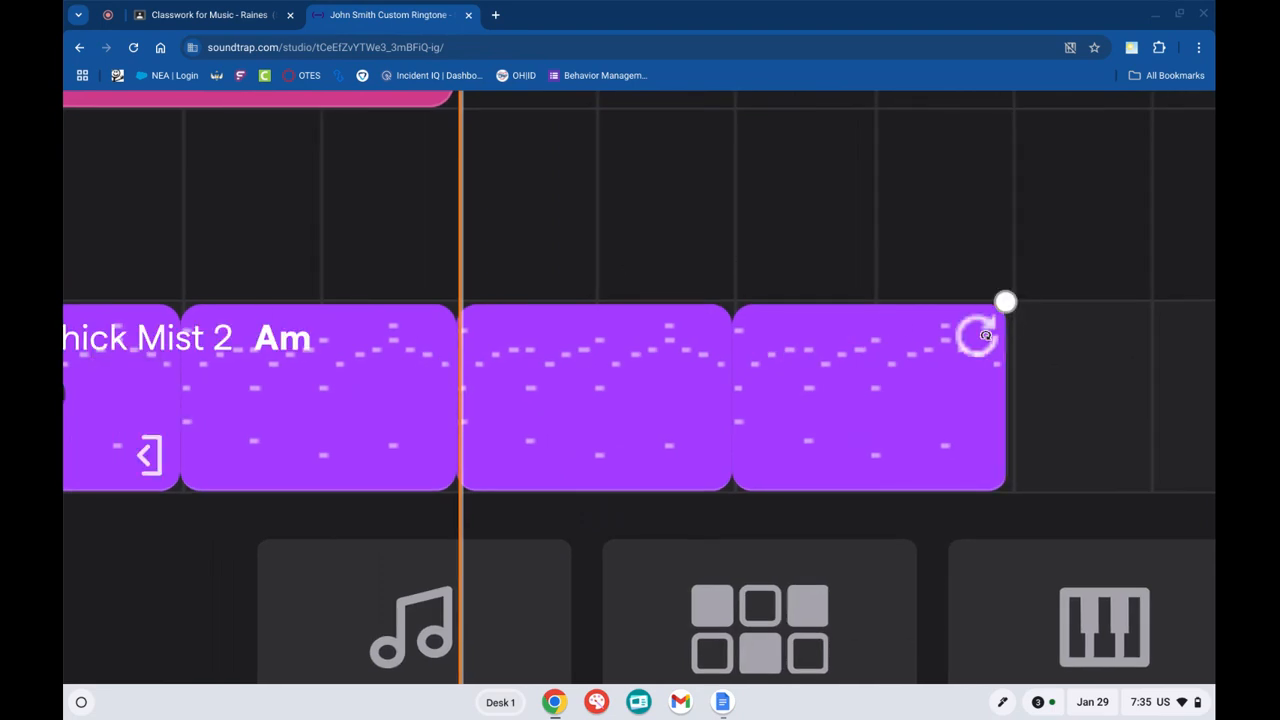
left_click_drag(985, 336, 448, 347)
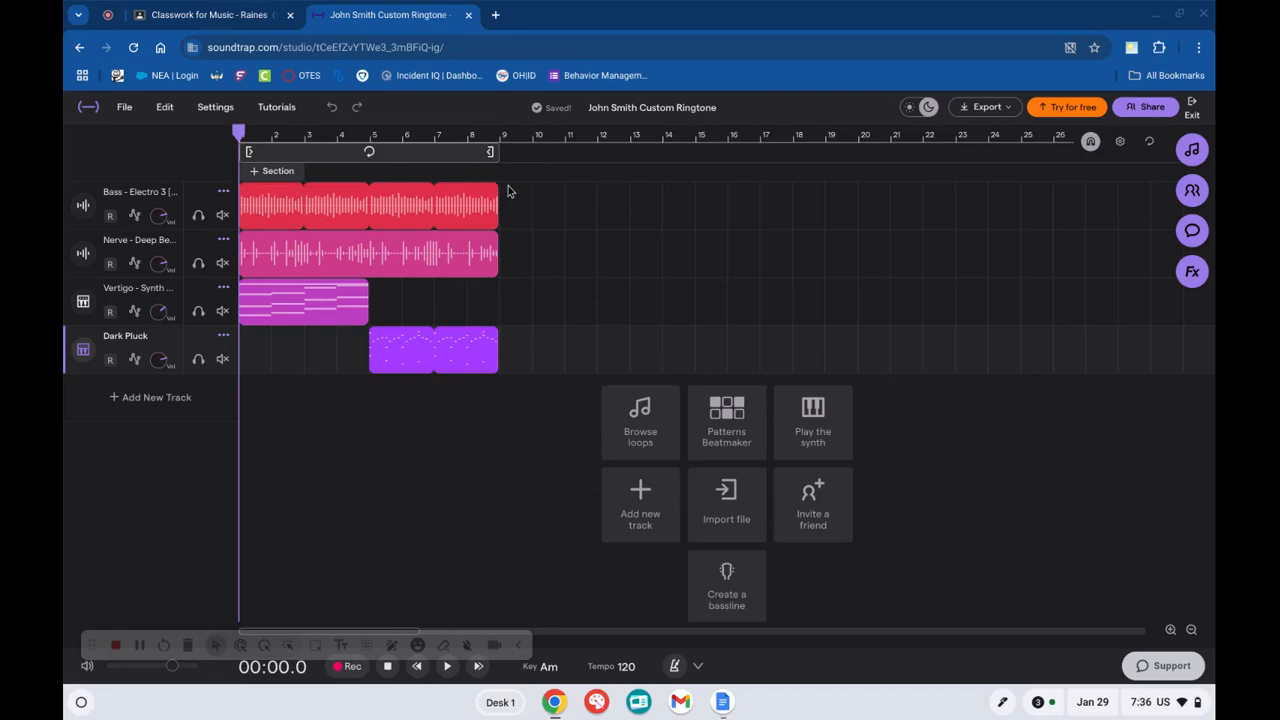
Turn on looped playback for the first eight measures and place the playhead within measure 2.
left_click(473, 159)
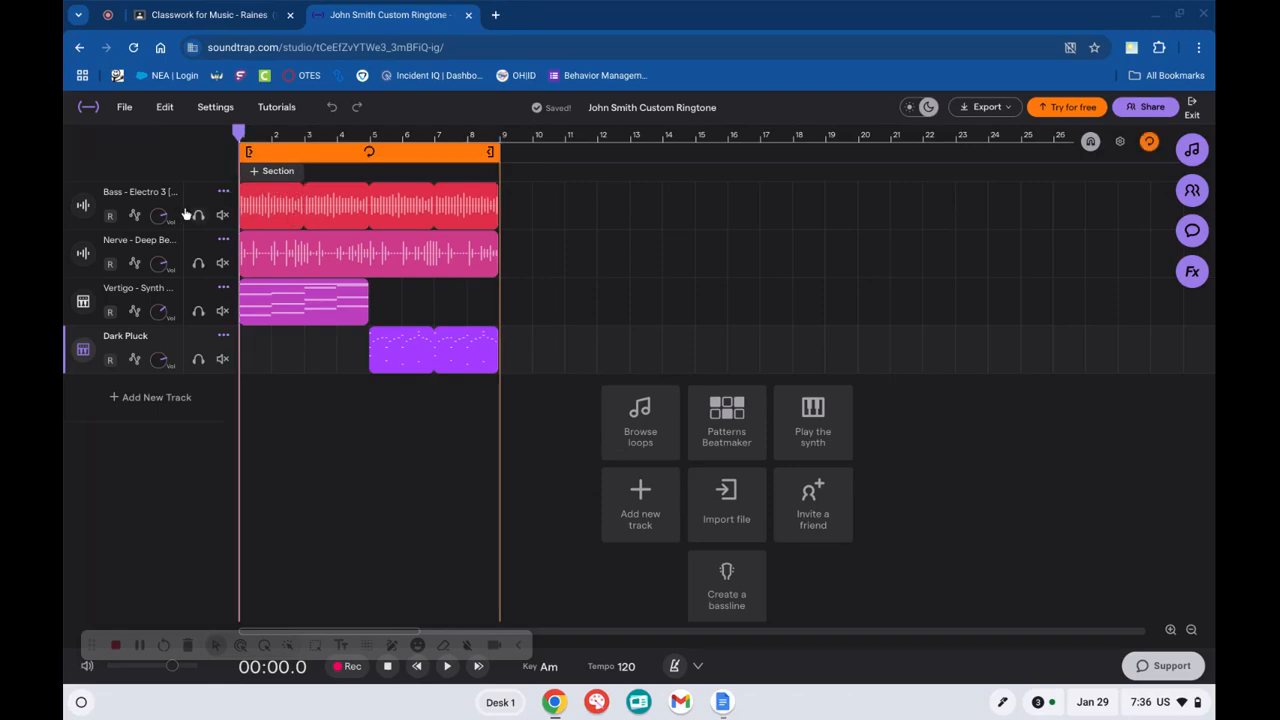
mouse_move(291, 251)
left_click_drag(272, 134, 278, 133)
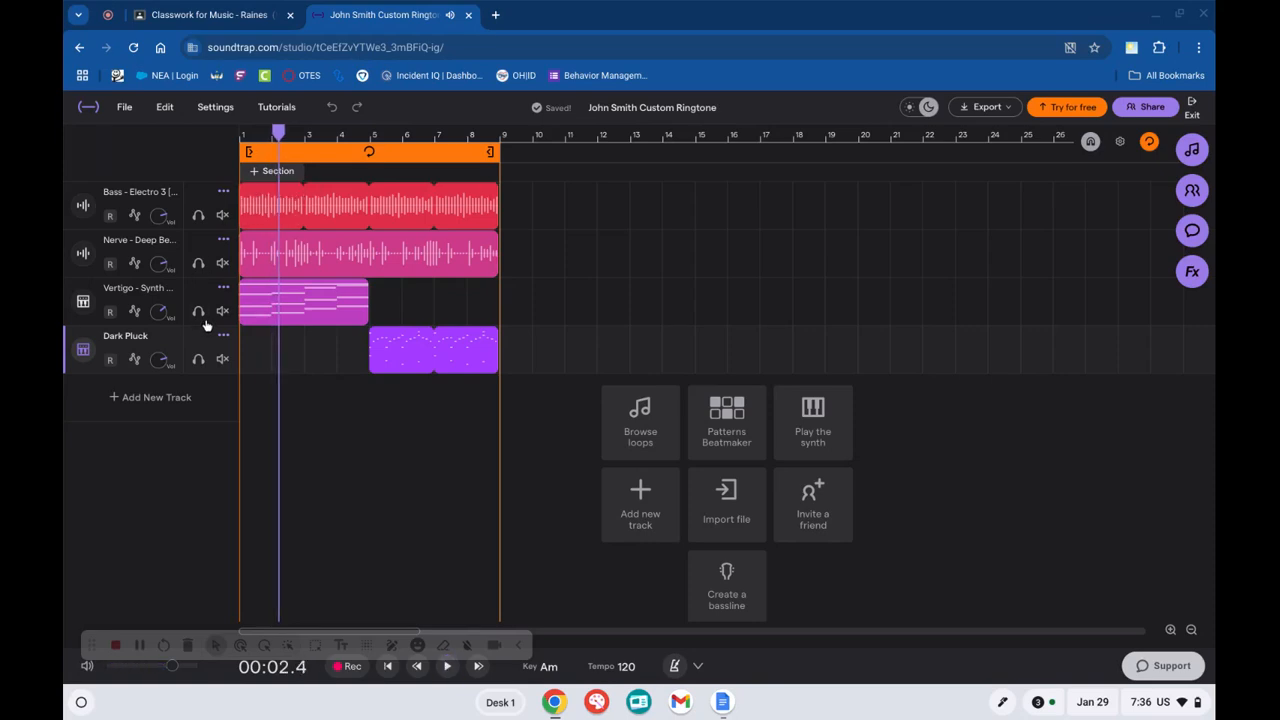
mouse_move(311, 207)
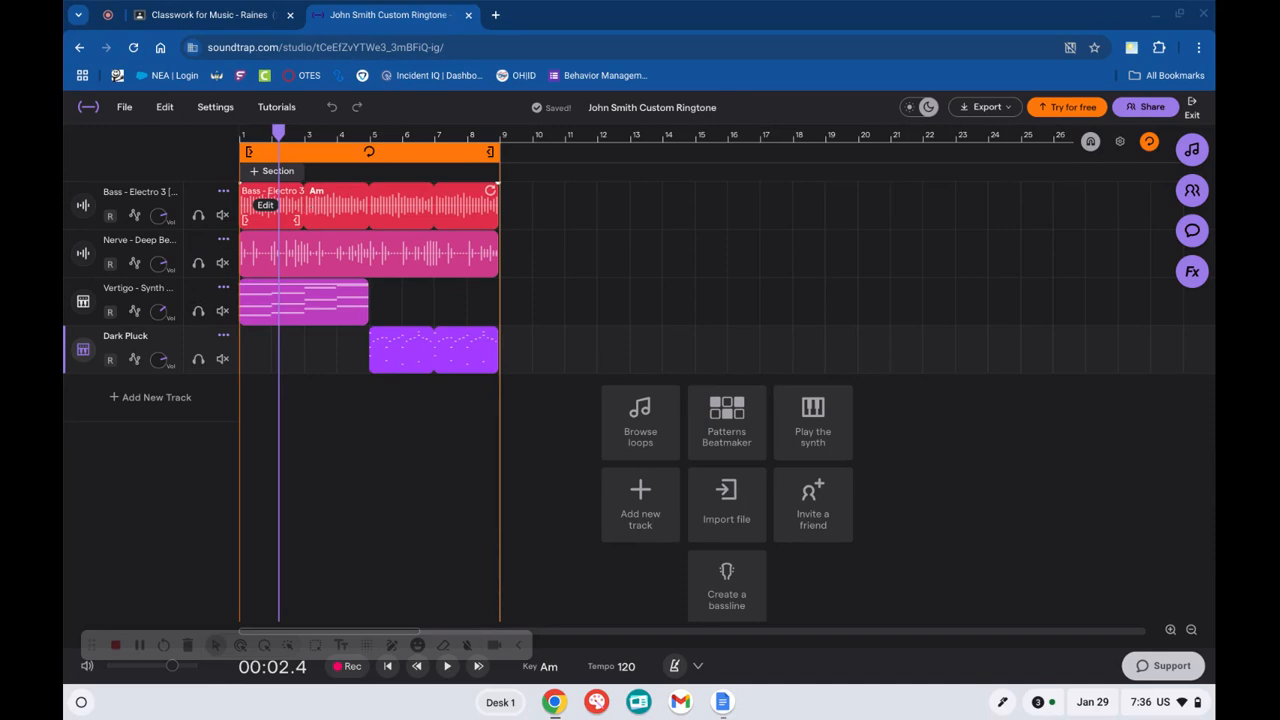
mouse_move(367, 238)
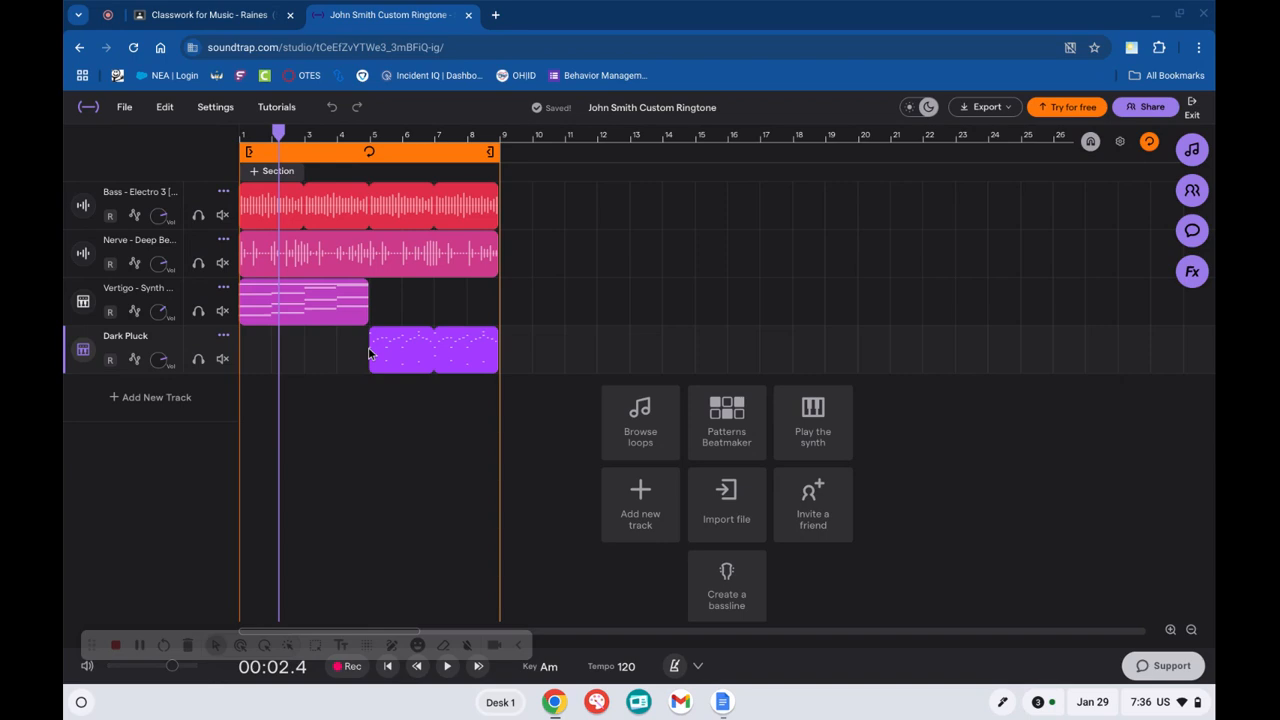
Compare the project title with the title requirement in the Google Classroom assignment, then return to the Soundtrap project.
left_click(273, 20)
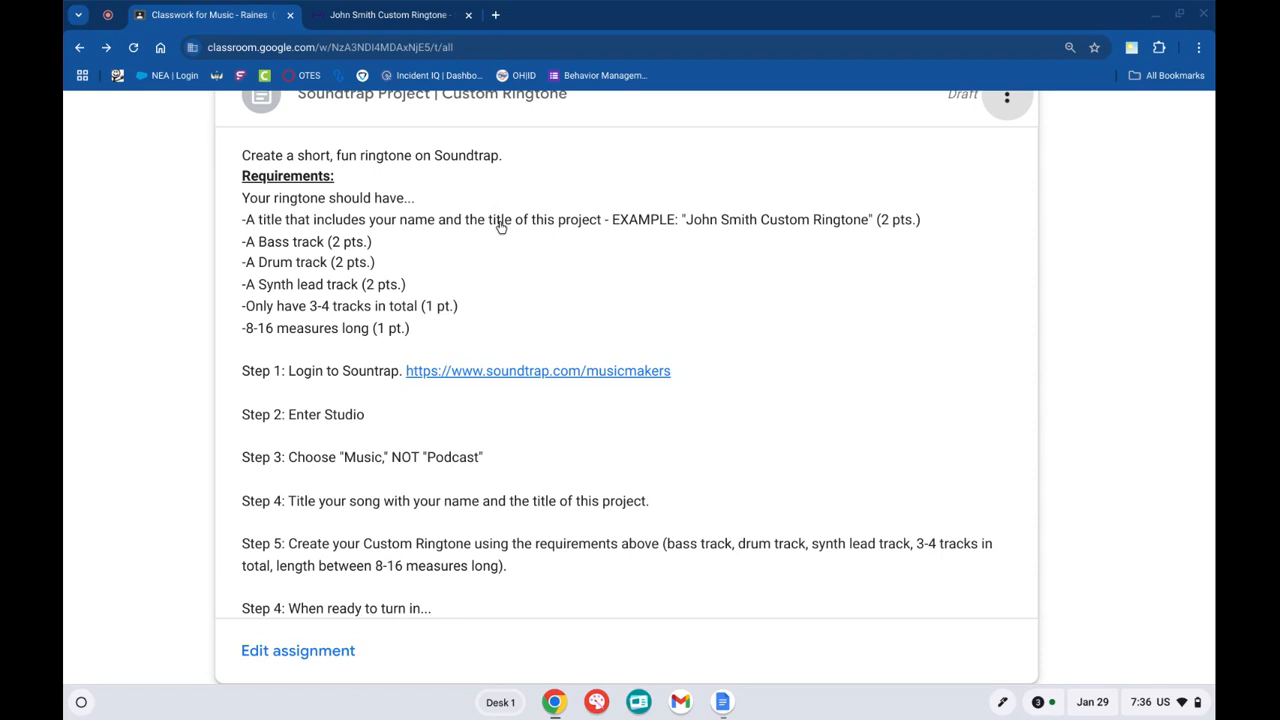
left_click(426, 12)
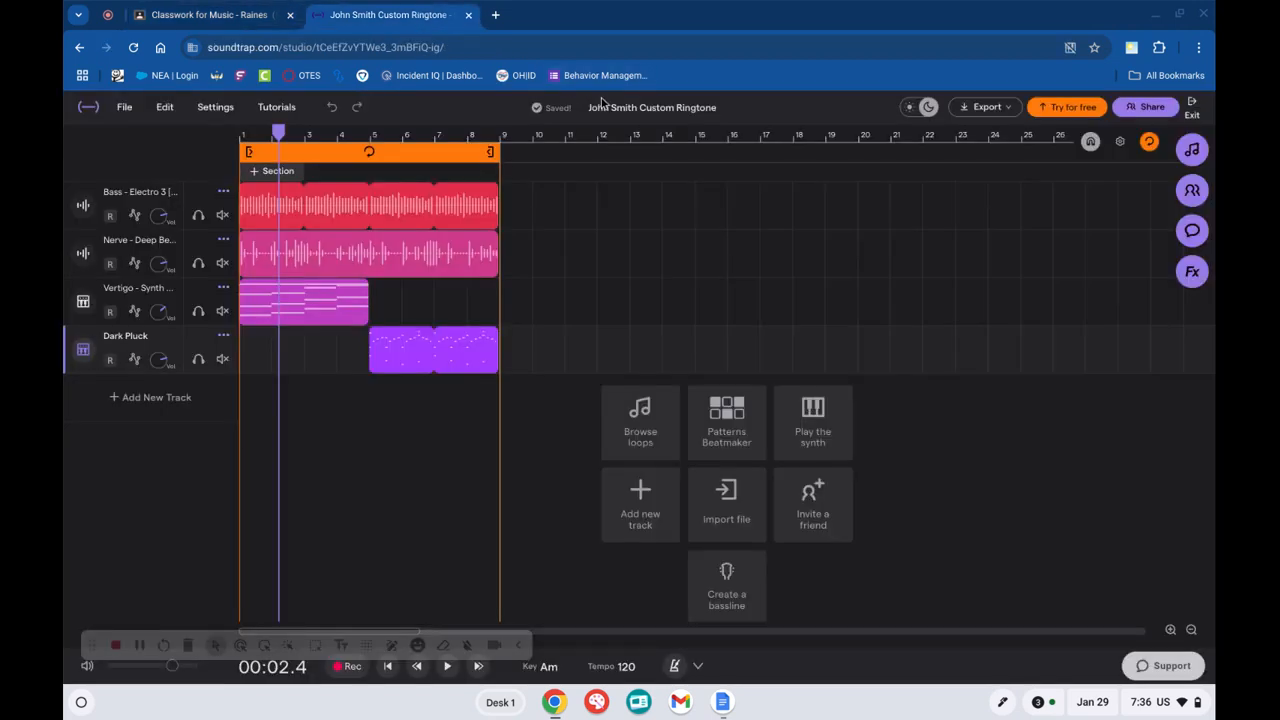
left_click(226, 12)
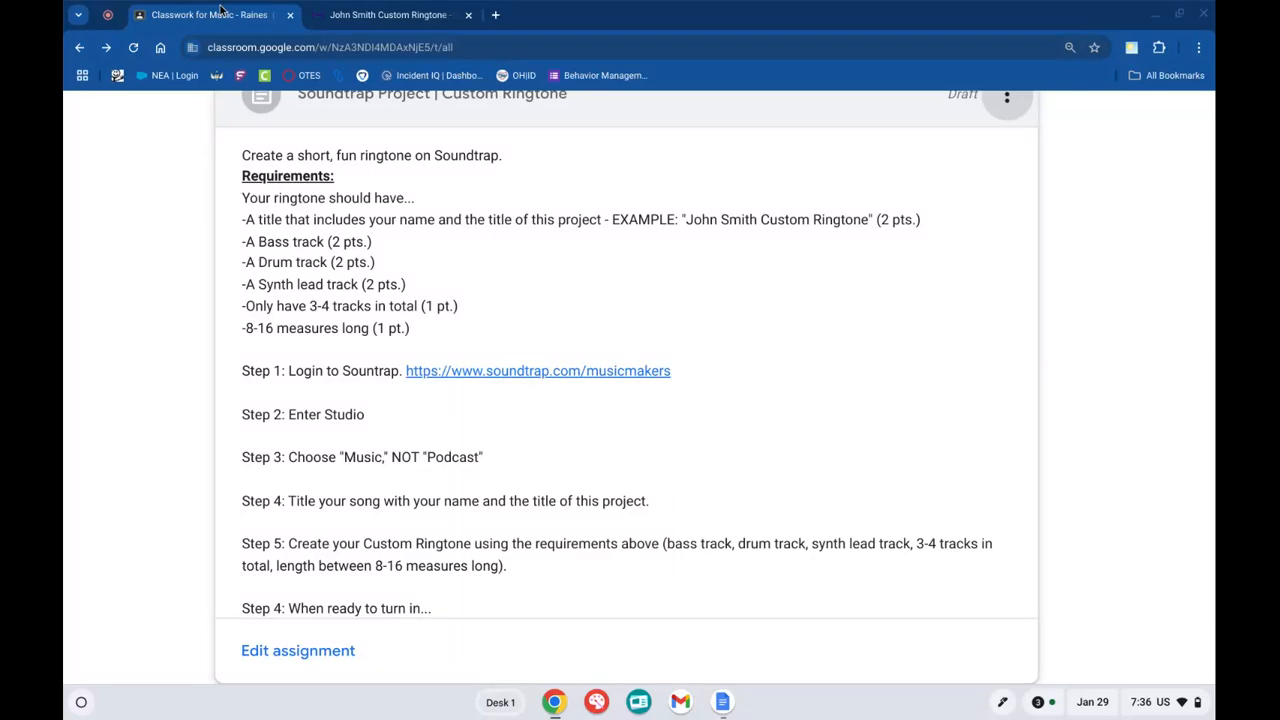
left_click(427, 12)
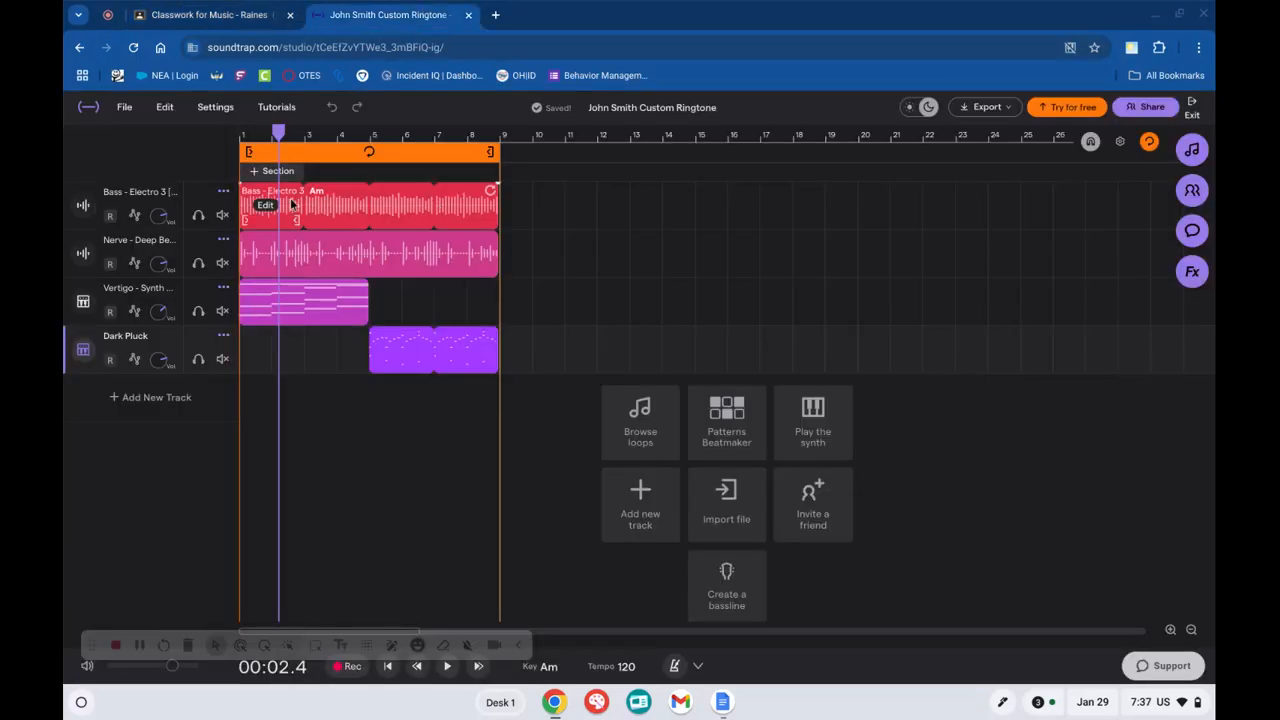
Check the bass, drum and synth lead tracks against the Google Classroom requirements, ending back in the Soundtrap project.
scroll(183, 208, "up", 5)
scroll(182, 209, "left", 1)
scroll(182, 209, "down", 5)
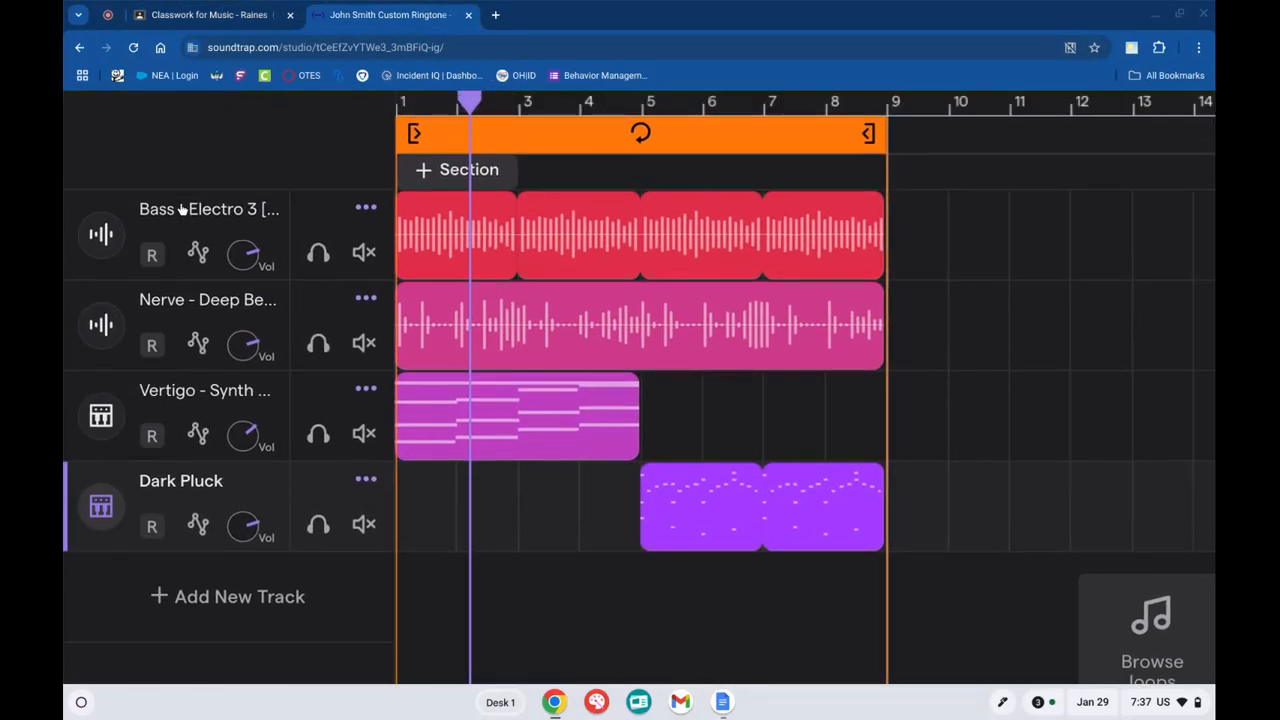
left_click(275, 14)
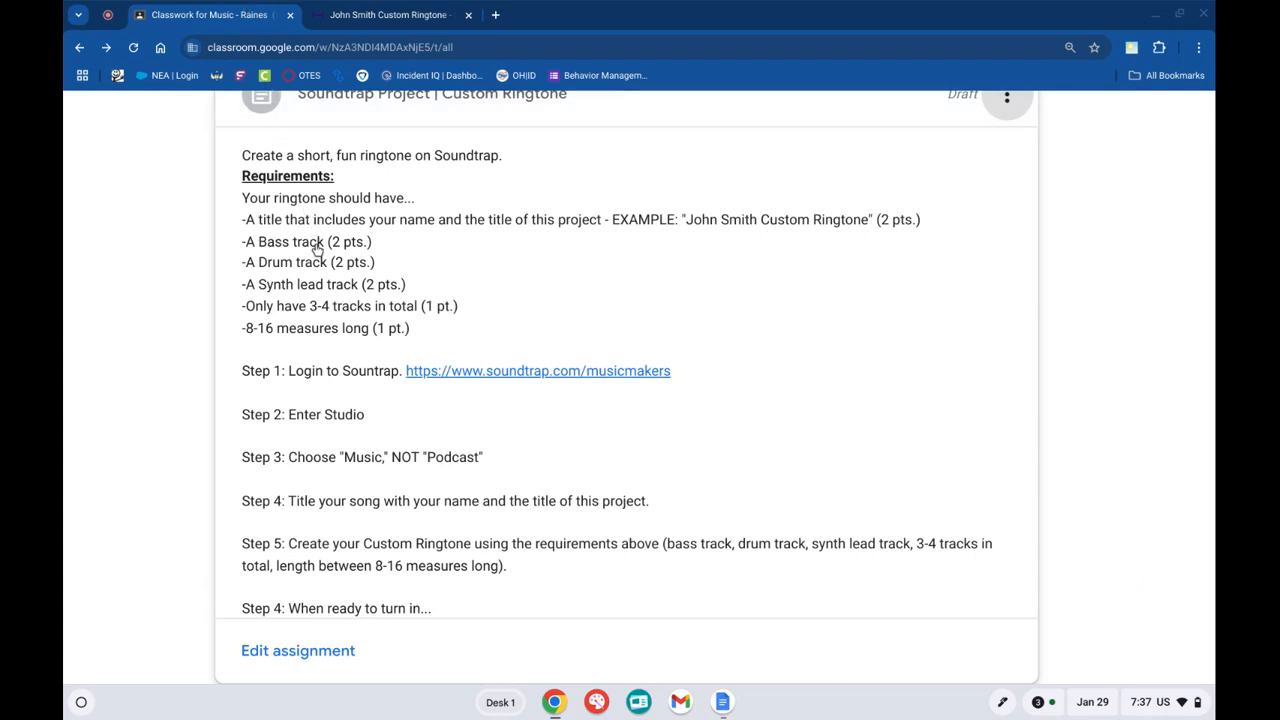
left_click(427, 14)
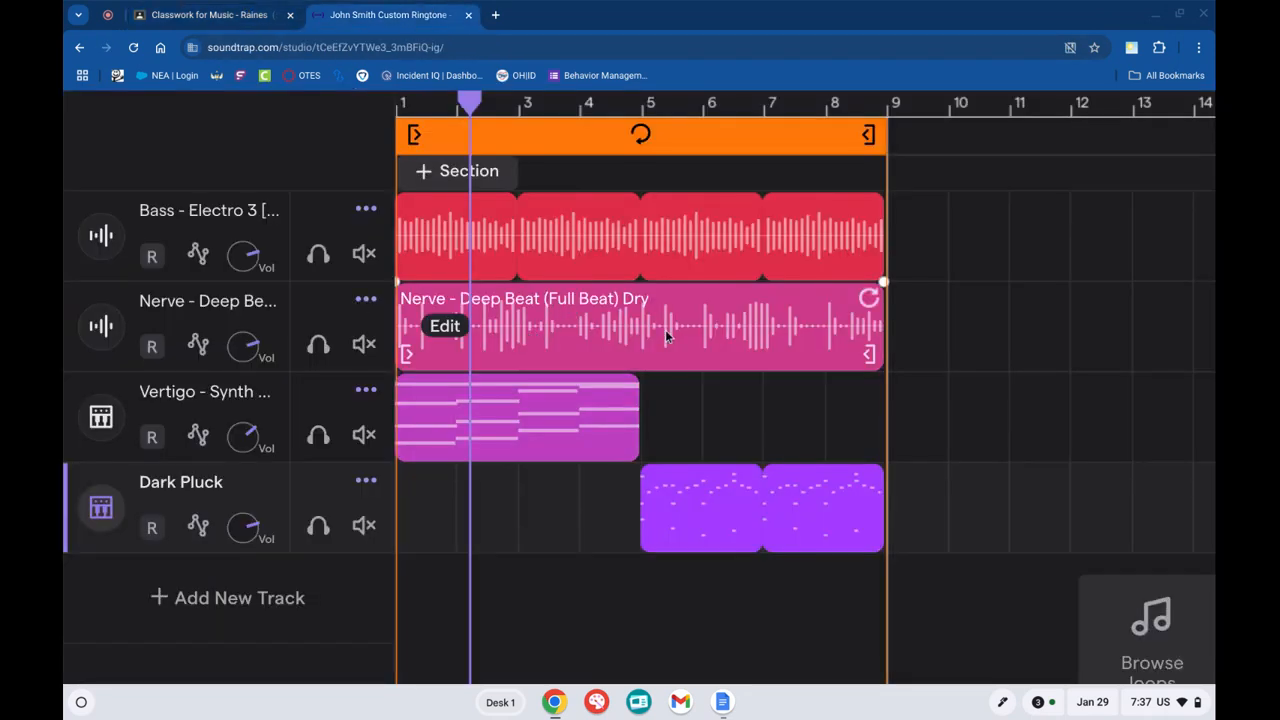
left_click(268, 12)
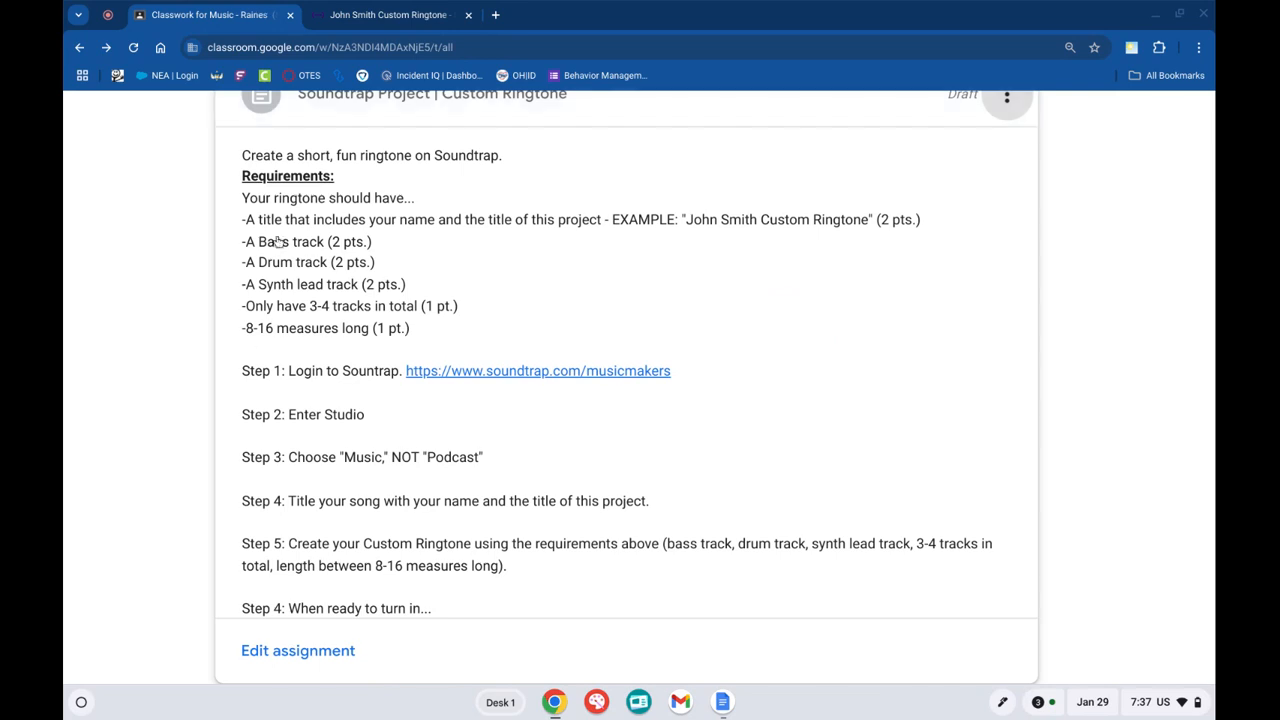
left_click(450, 12)
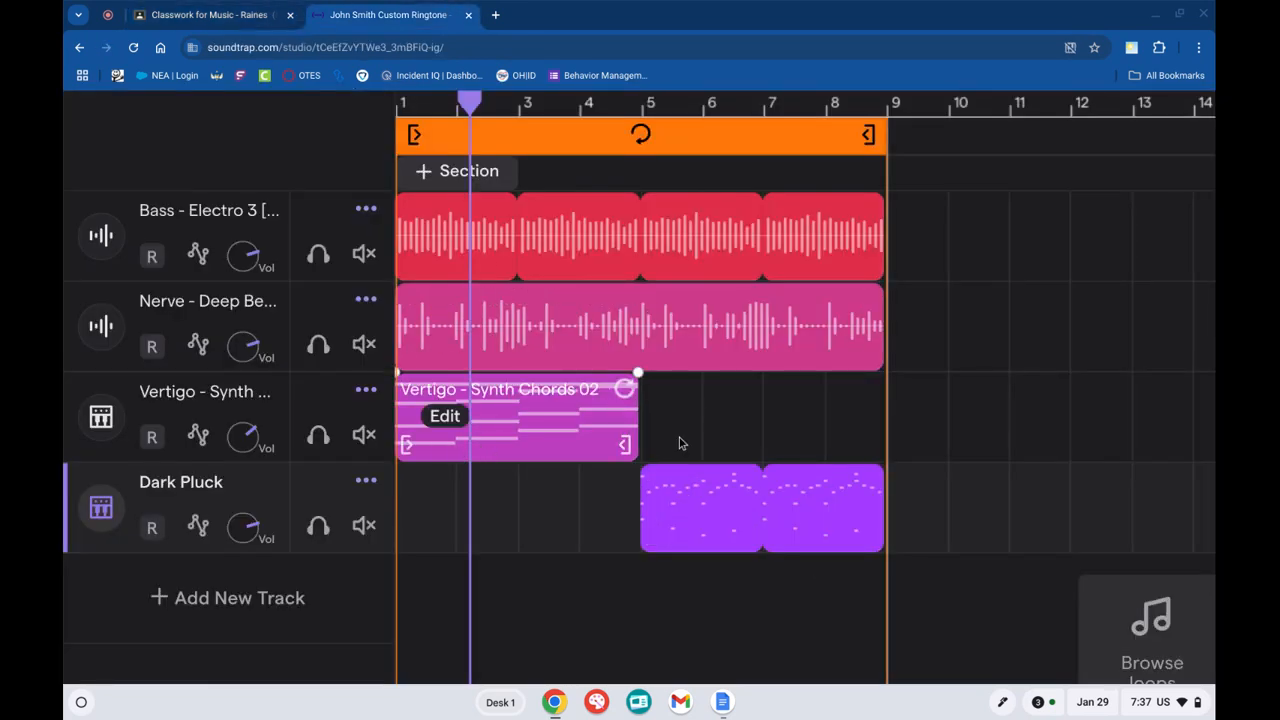
Check the project's number of tracks against the assignment's limit of 3-4 tracks in total.
left_click(166, 14)
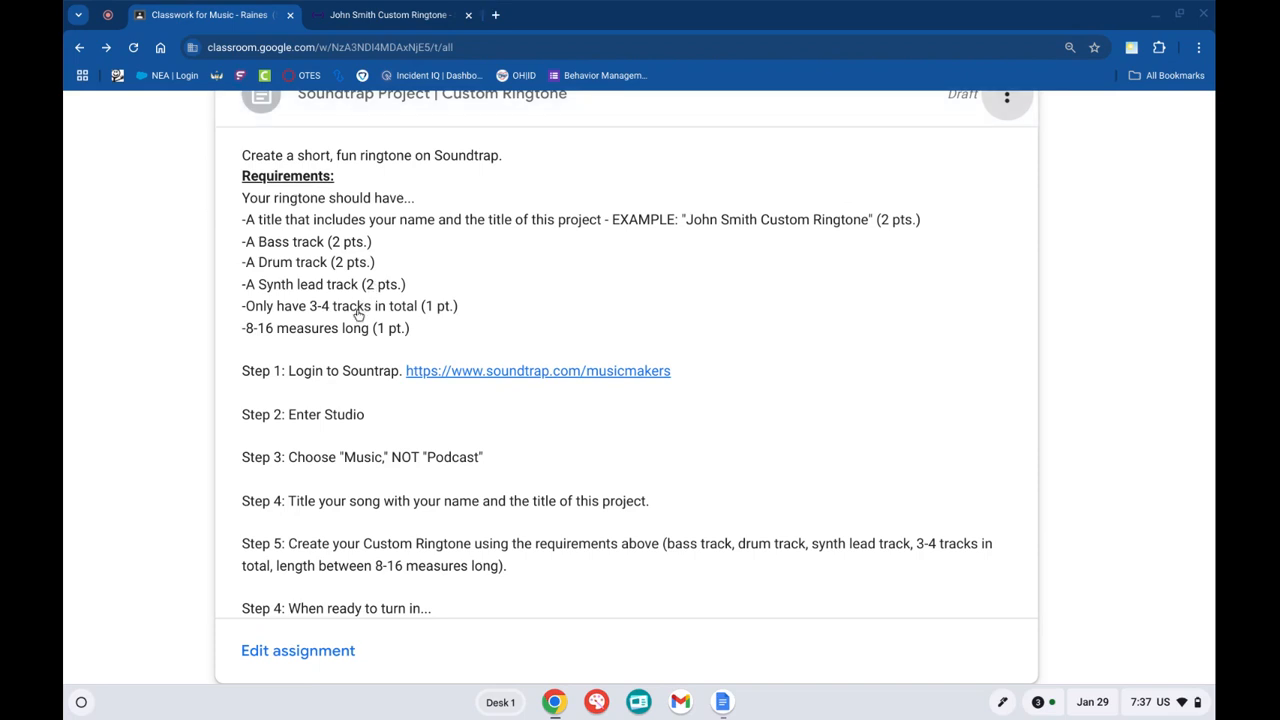
left_click(419, 11)
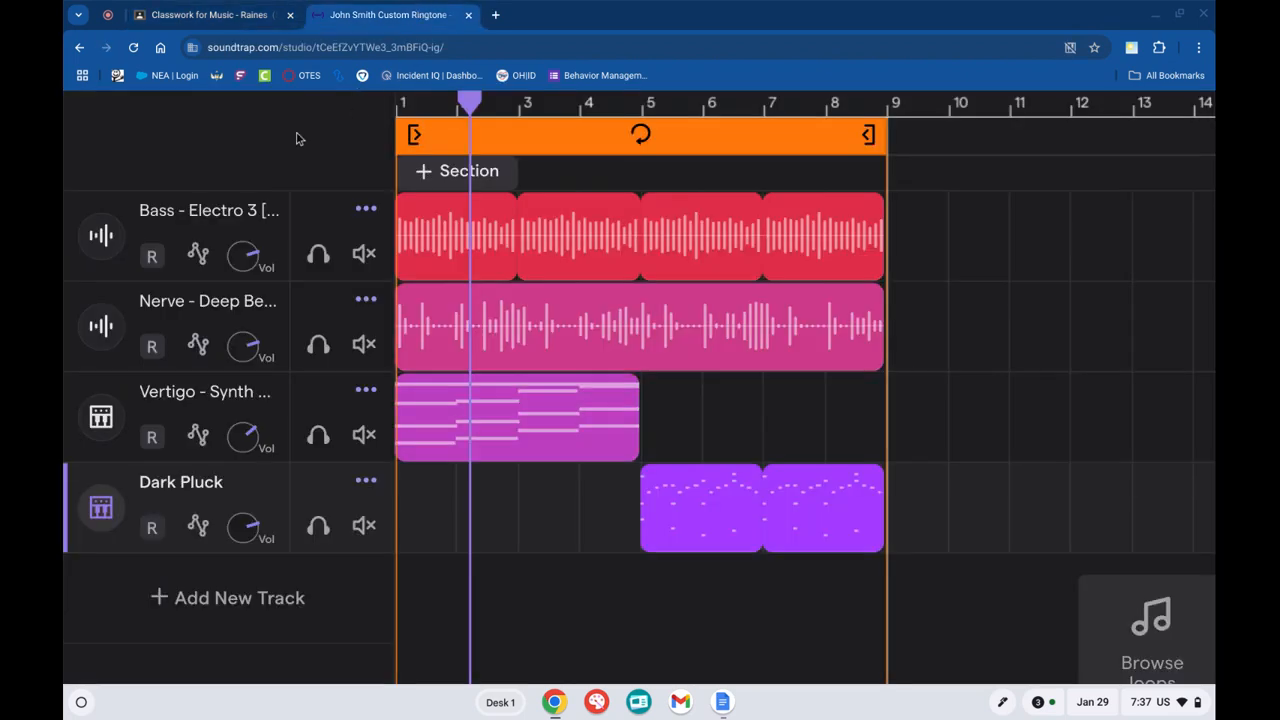
mouse_move(508, 239)
Review the 8-16 measure requirement and count the song's length by stepping the playhead measure by measure from 1 to 9.
left_click(208, 14)
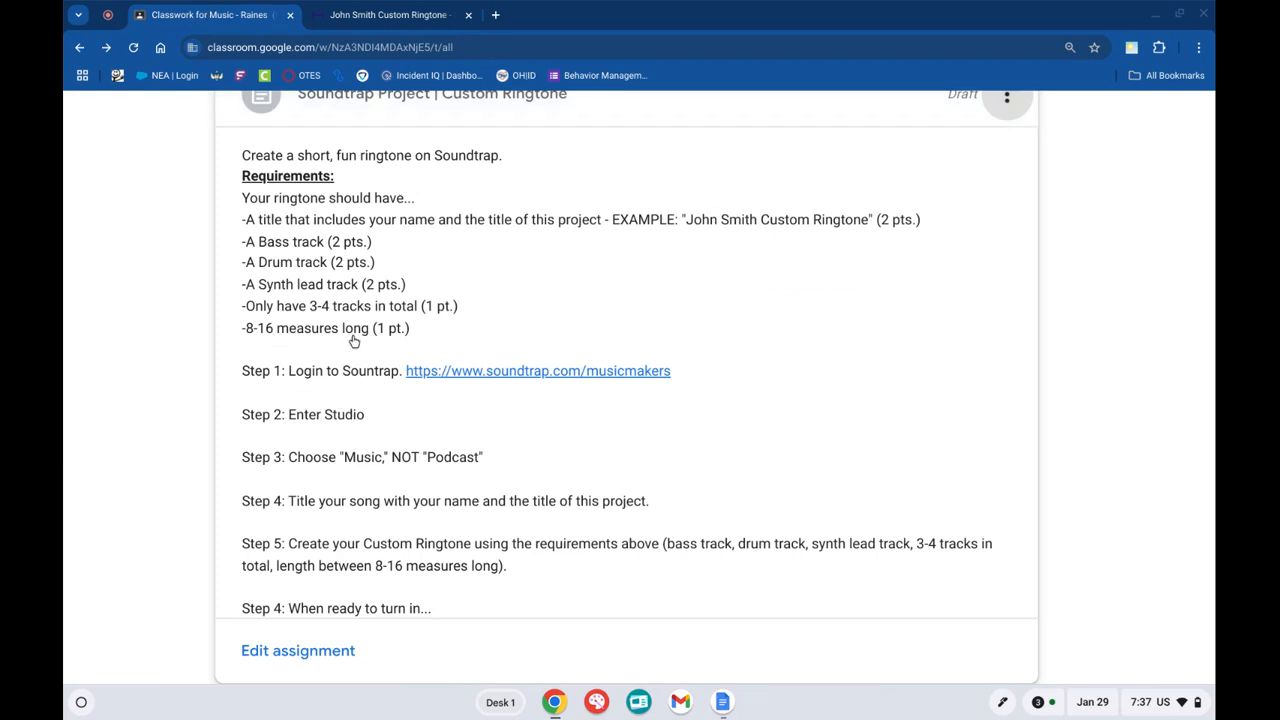
key("ctrl+Tab")
scroll(347, 275, "up", 1)
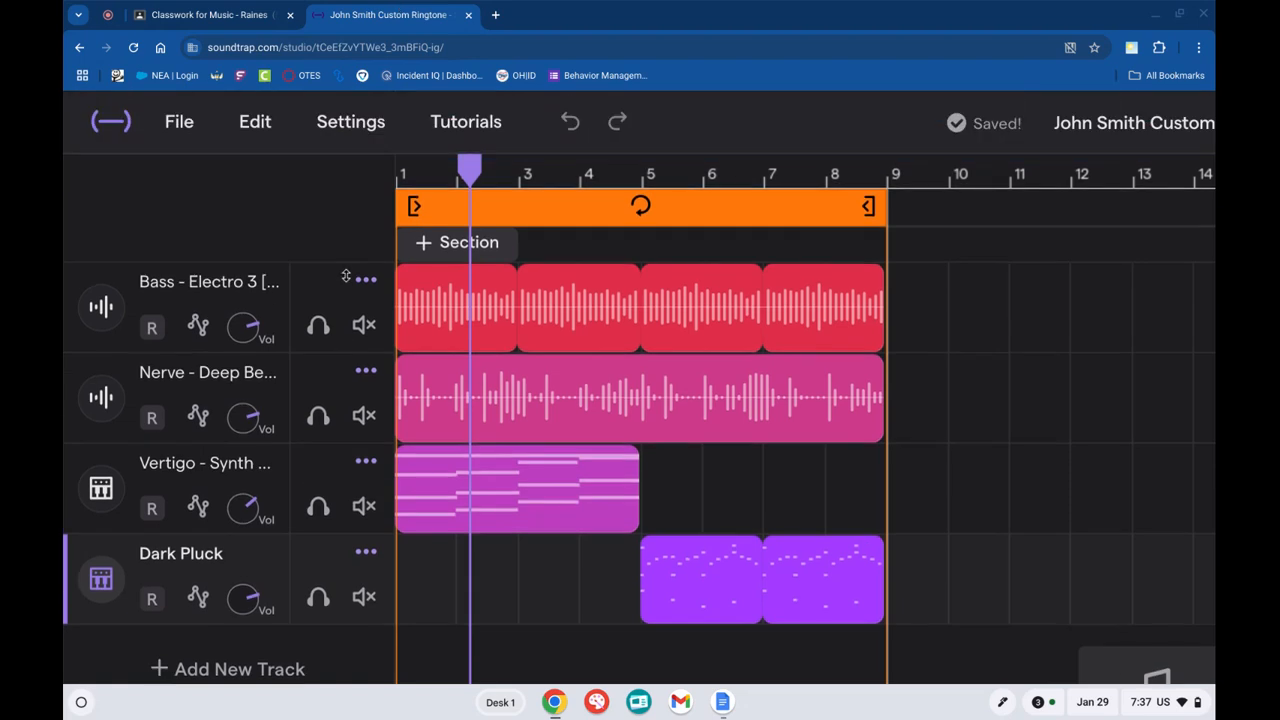
left_click(886, 166)
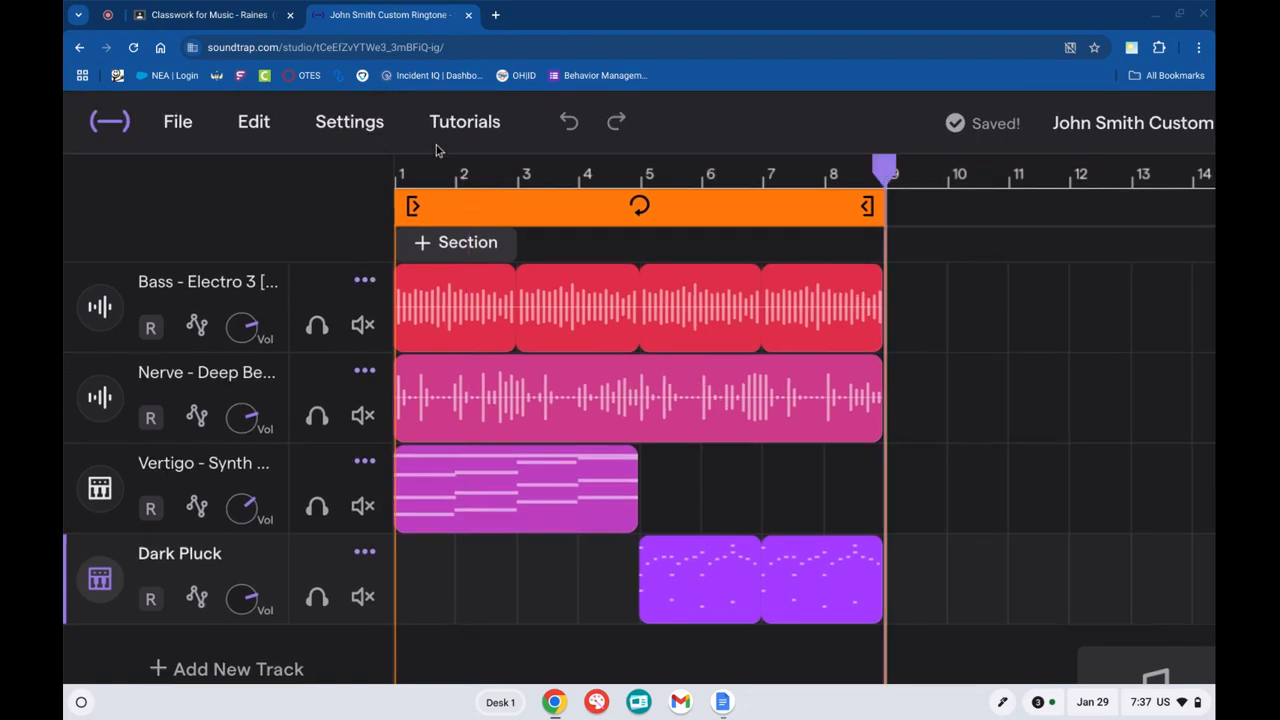
left_click(402, 176)
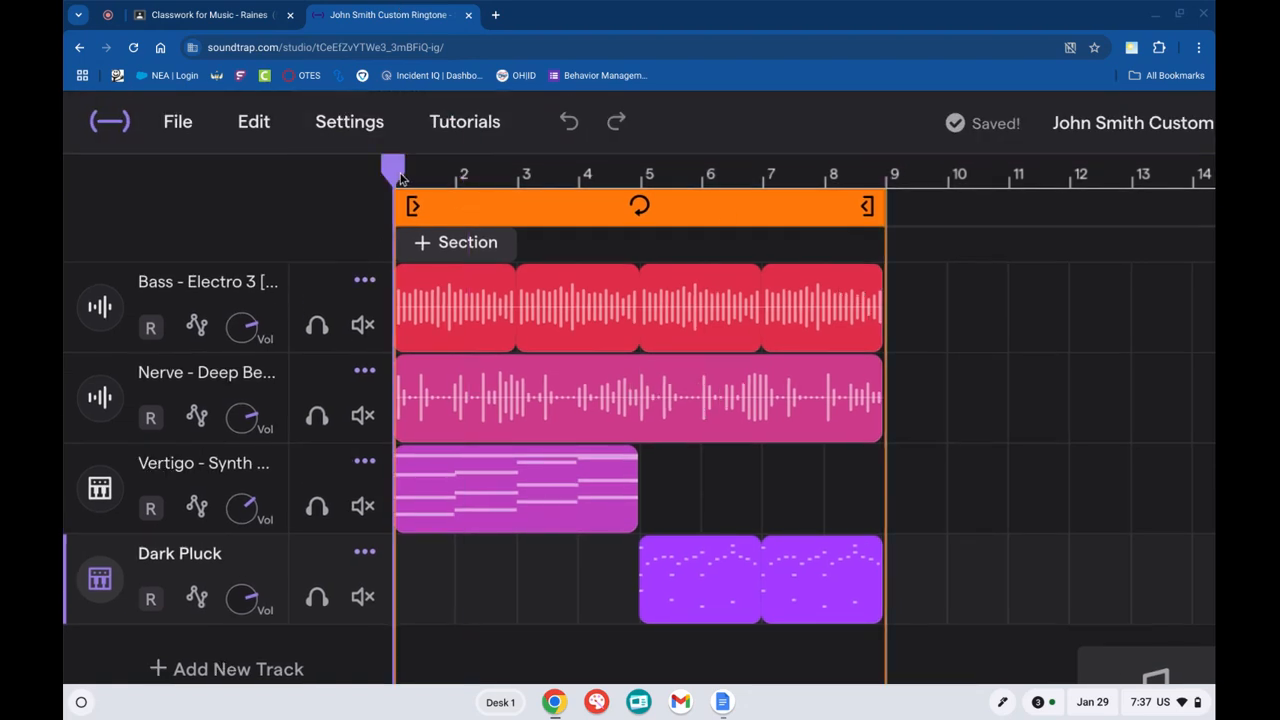
left_click(459, 175)
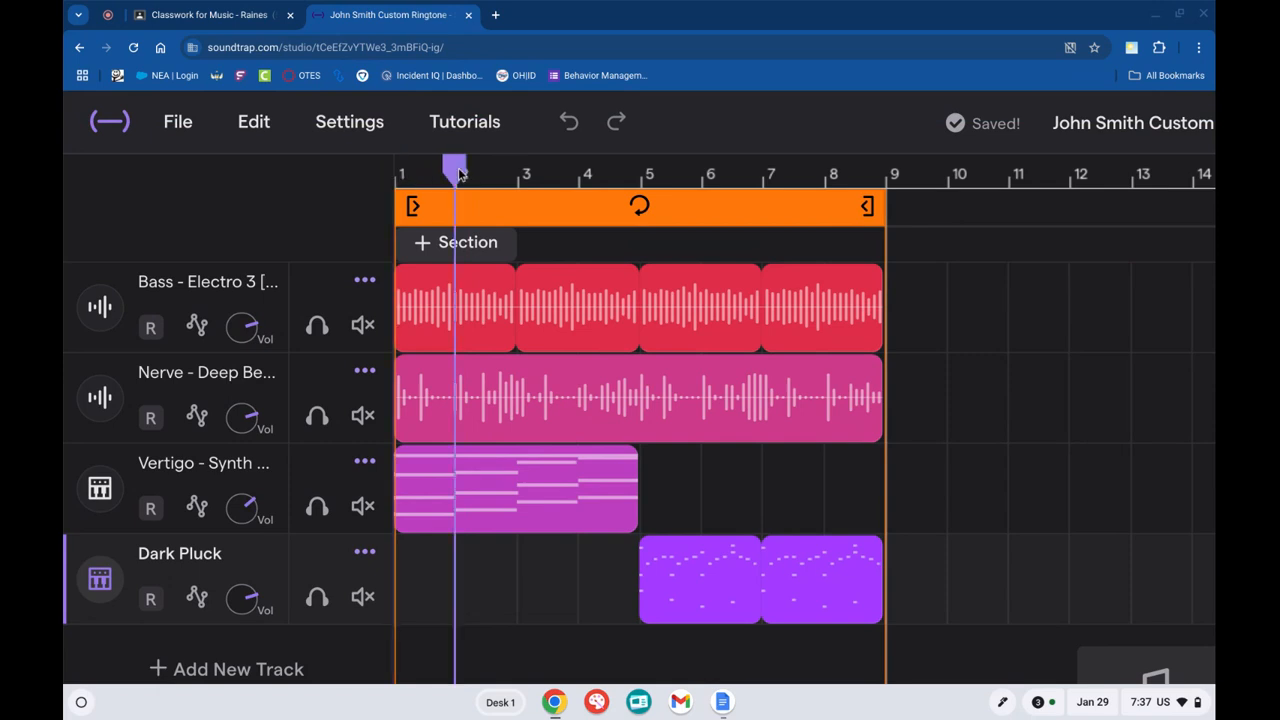
left_click(520, 177)
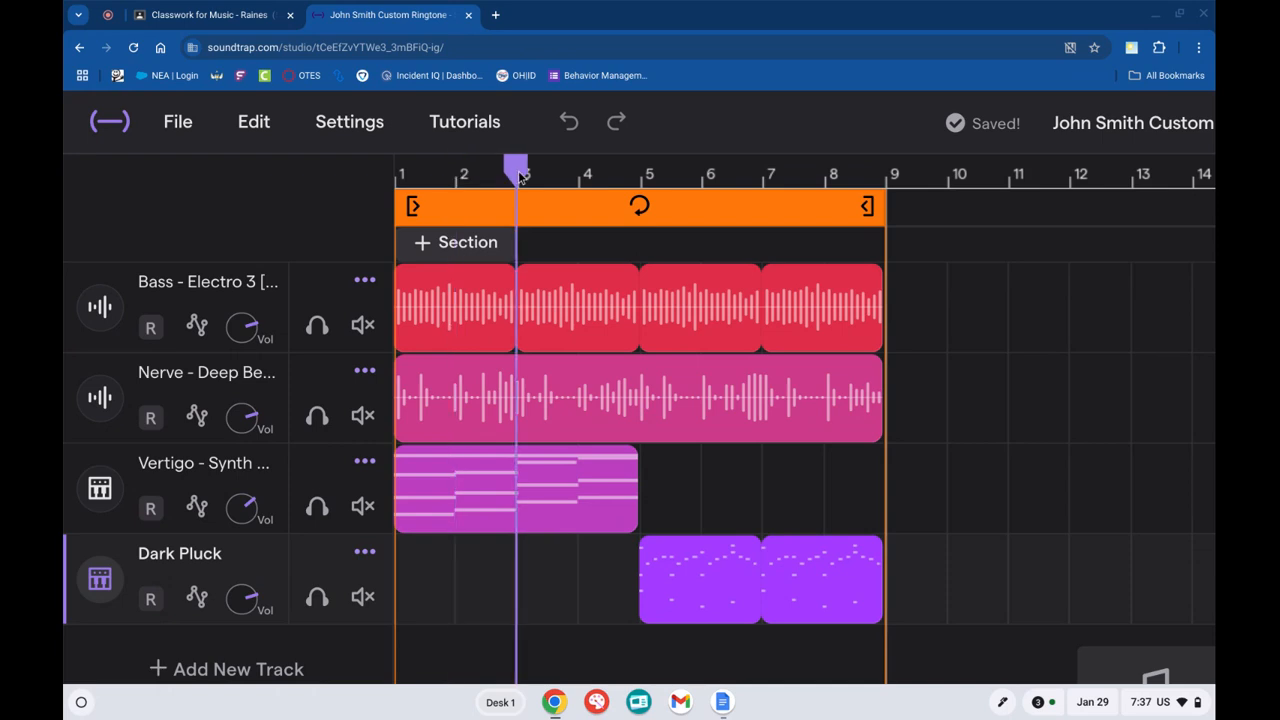
left_click(580, 171)
left_click(643, 174)
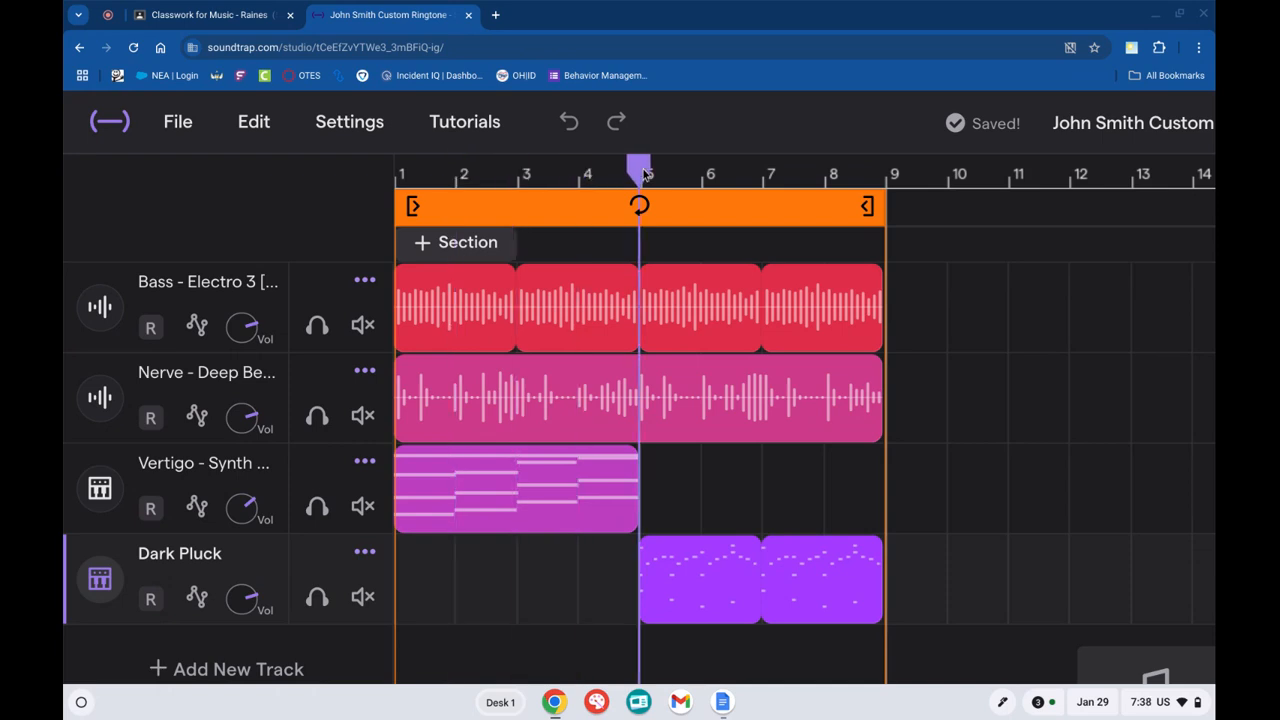
left_click(706, 175)
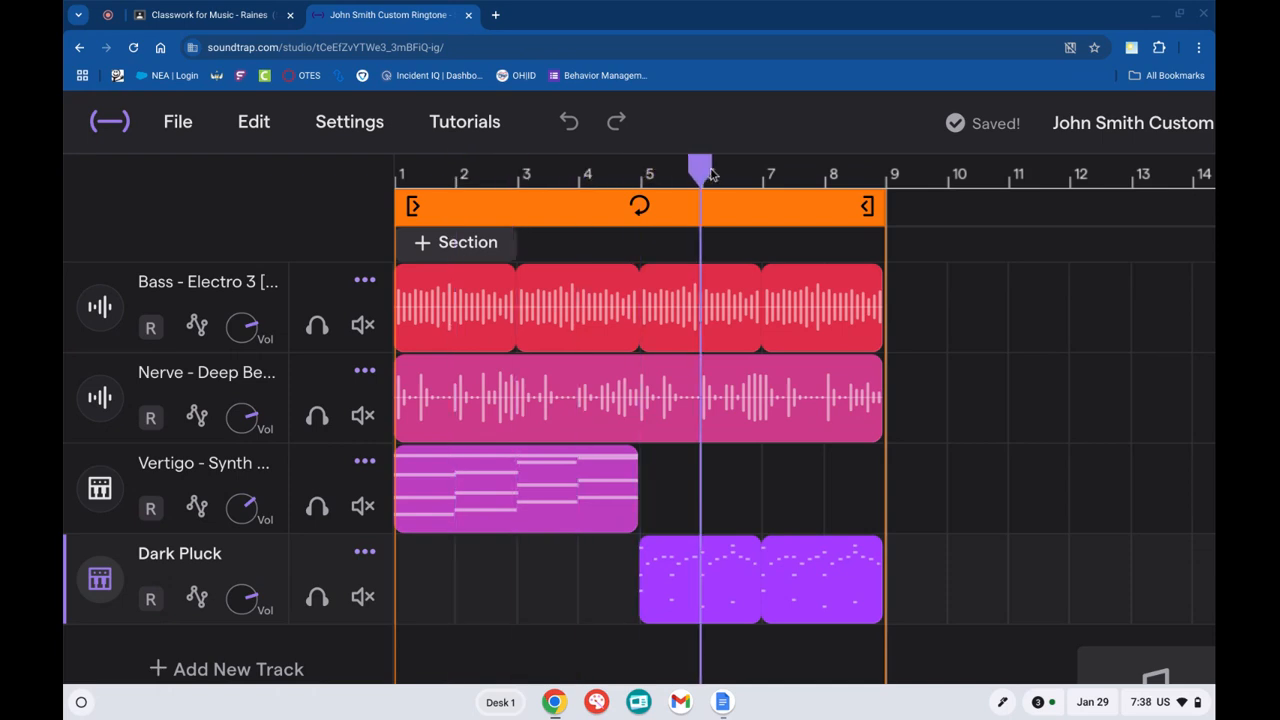
left_click(761, 176)
left_click(833, 176)
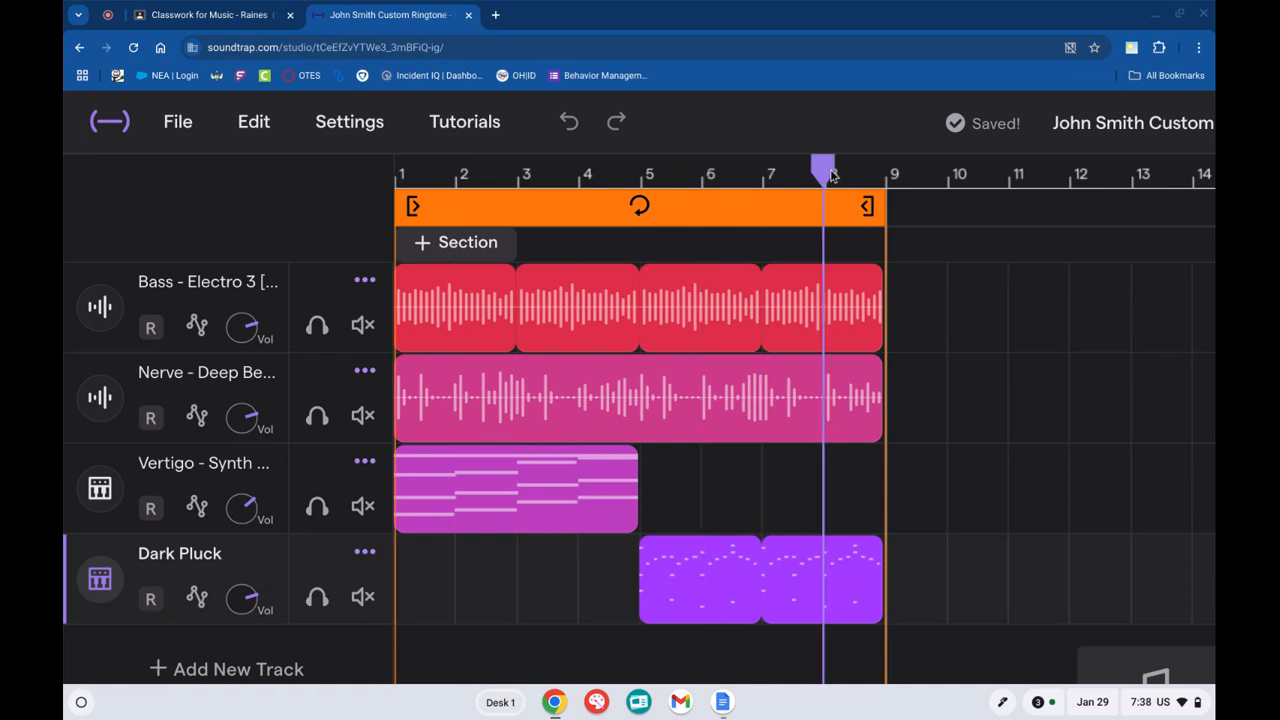
left_click(885, 180)
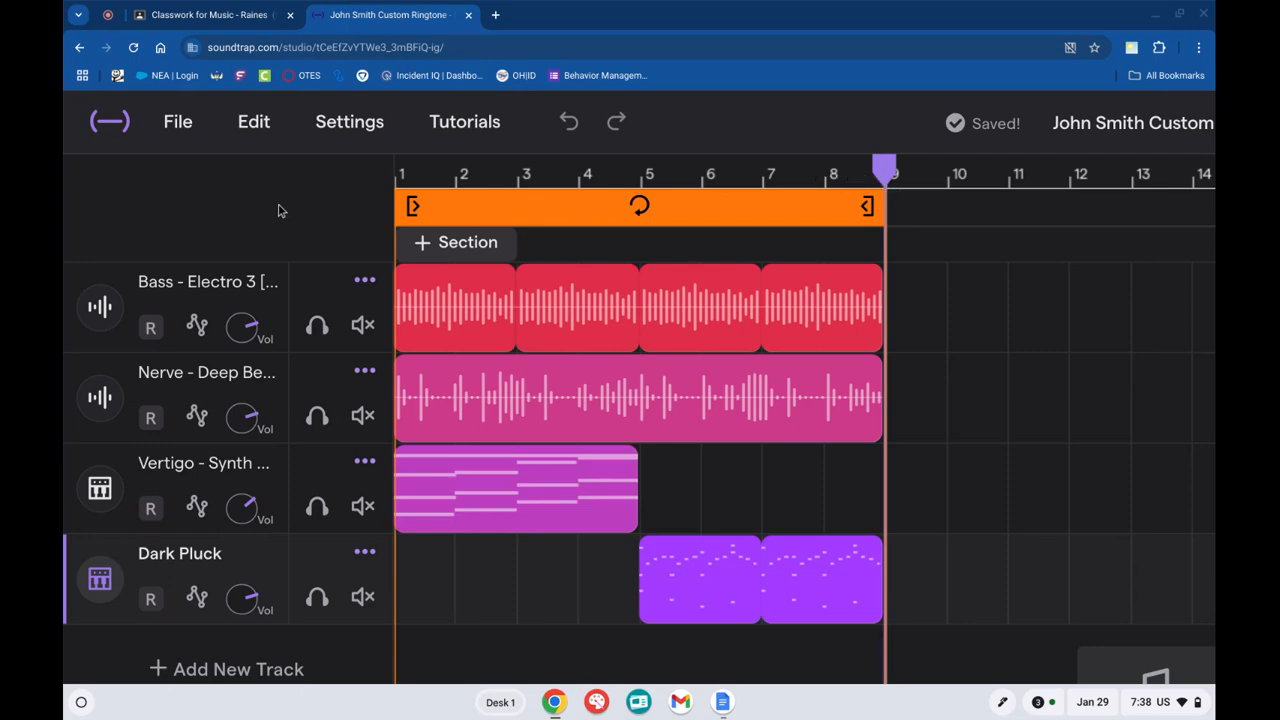
Place the playhead at measure 16 and extend the end of the loop range to that point.
key("ctrl+minus")
key("ctrl+minus")
key("ctrl+minus")
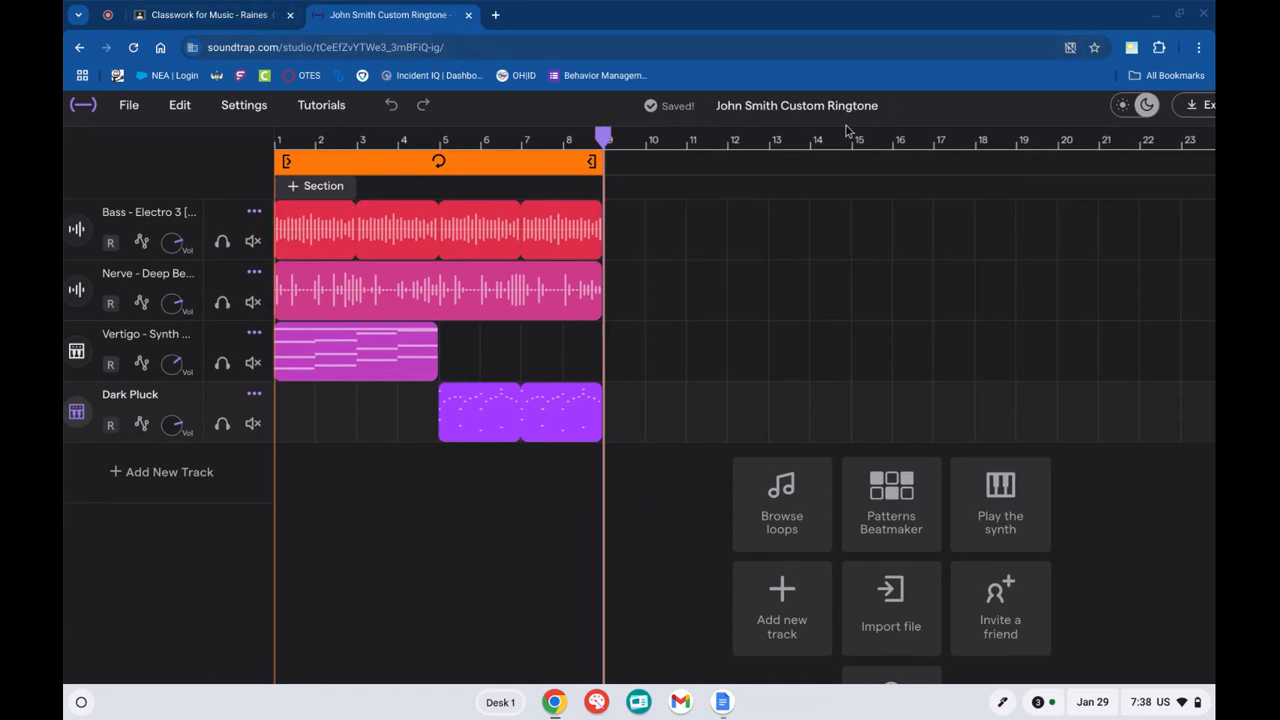
left_click(893, 140)
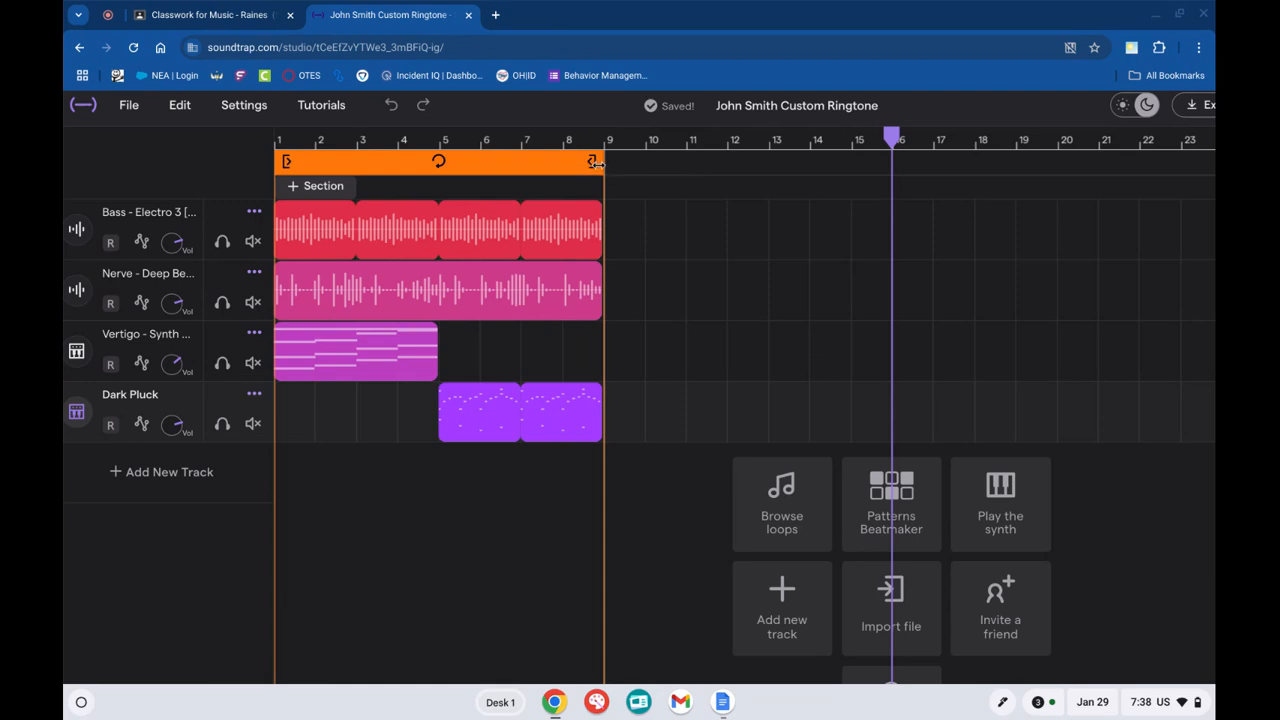
left_click_drag(594, 163, 881, 162)
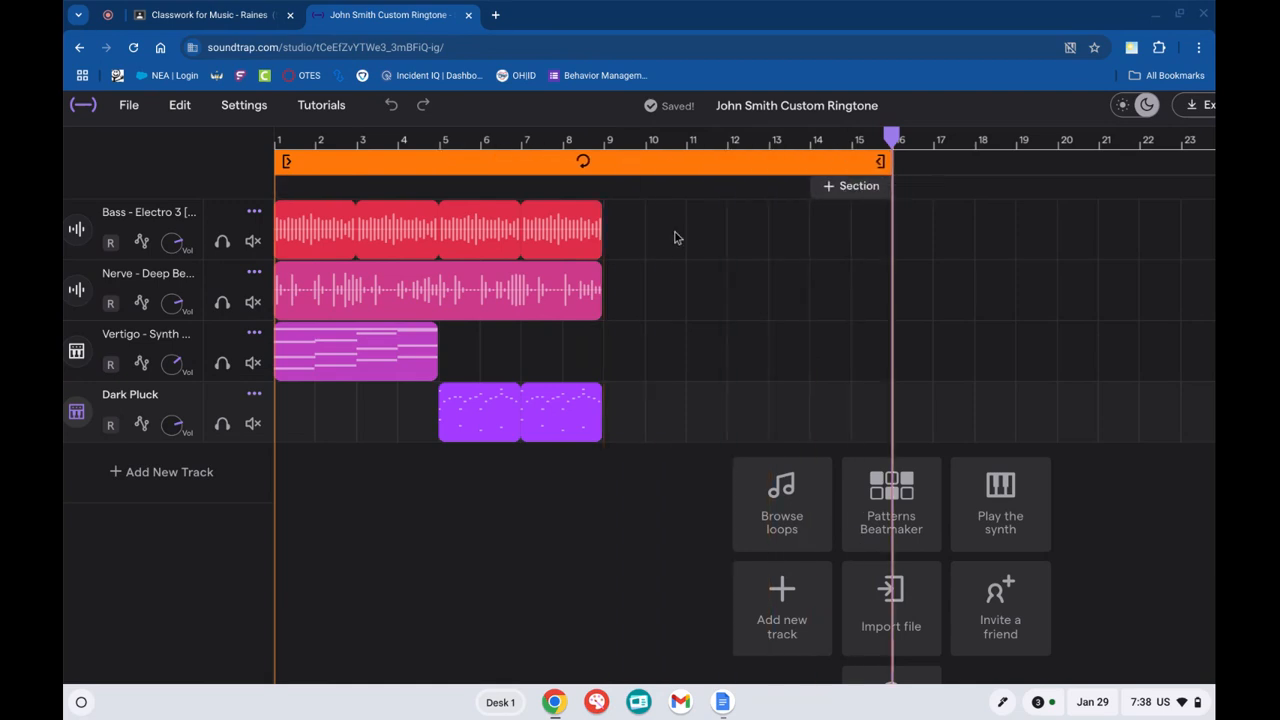
Extend the looped bass region from measure 1 out to measure 16.
scroll(227, 211, "left", 1)
scroll(228, 212, "up", 1)
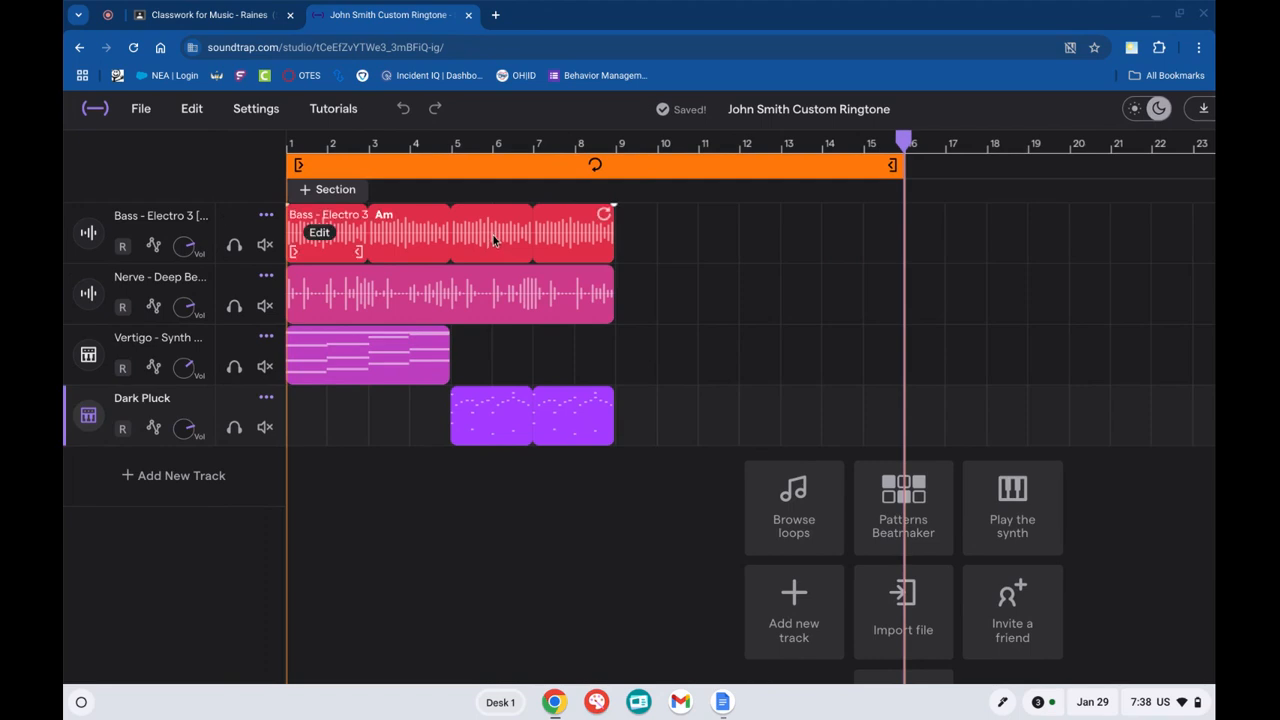
left_click_drag(601, 218, 882, 237)
Move the drum region so it ends at measure 16 and the Dark Pluck region so it starts at measure 11.
left_click(517, 309)
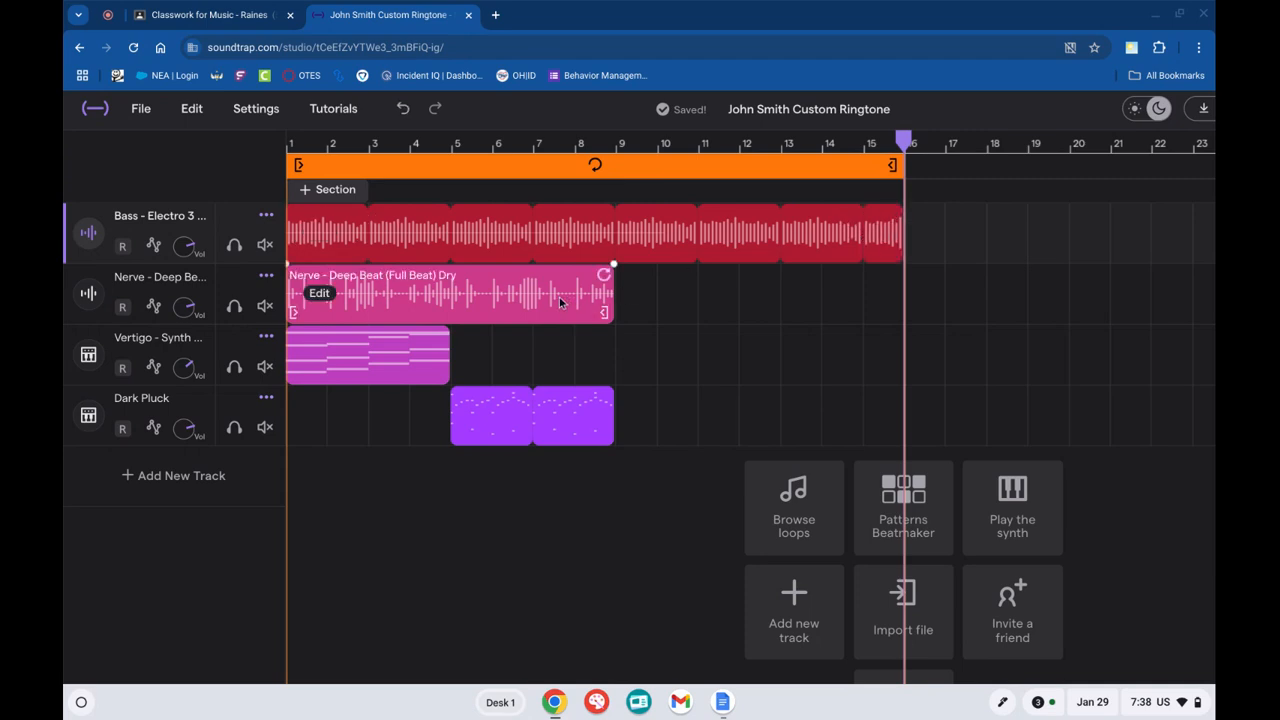
left_click_drag(517, 309, 802, 314)
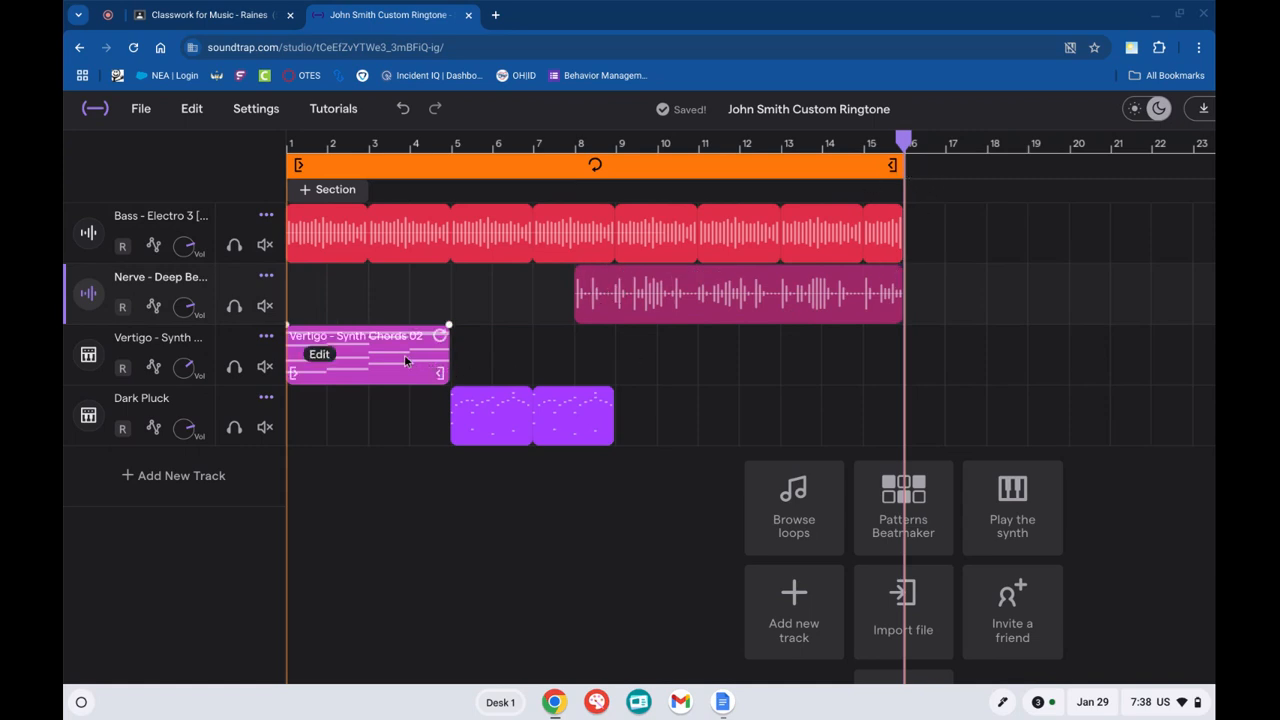
mouse_move(554, 434)
left_mouse_down()
mouse_move(856, 428)
mouse_move(797, 420)
left_mouse_up()
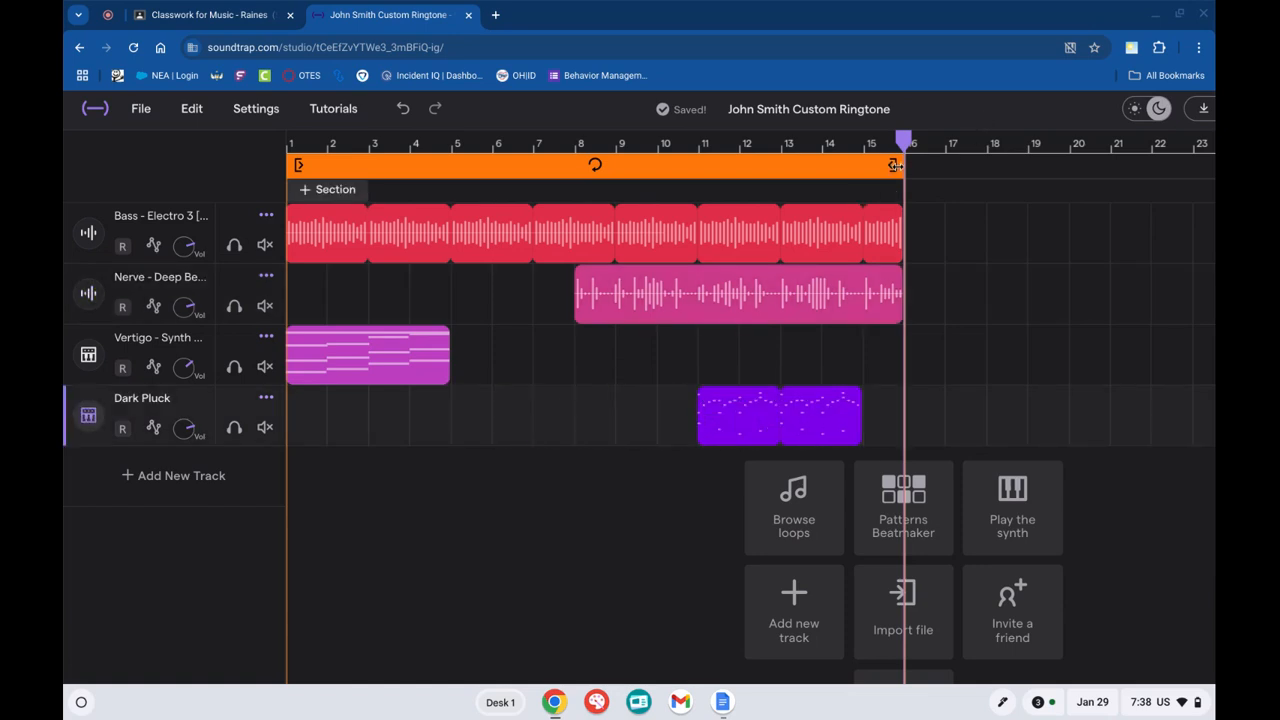
Extend the end of the loop range and the looped bass region to measure 17.
left_click_drag(897, 165, 935, 165)
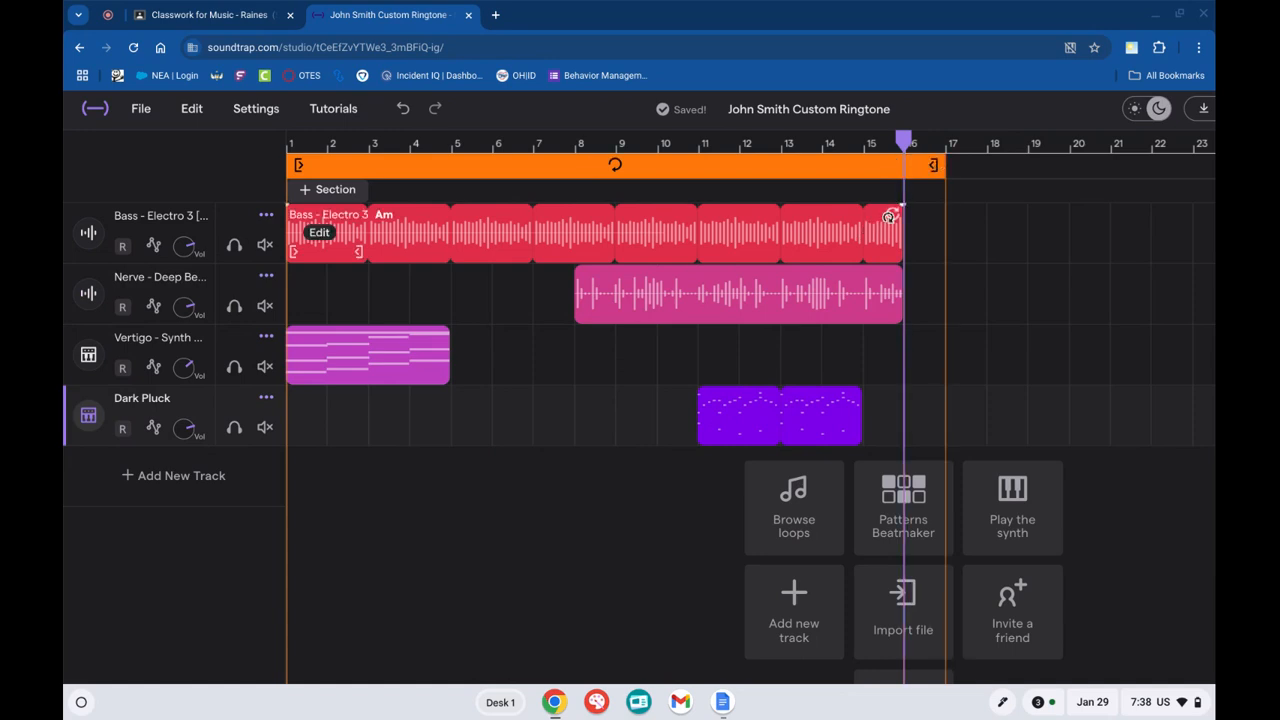
left_click_drag(889, 217, 932, 211)
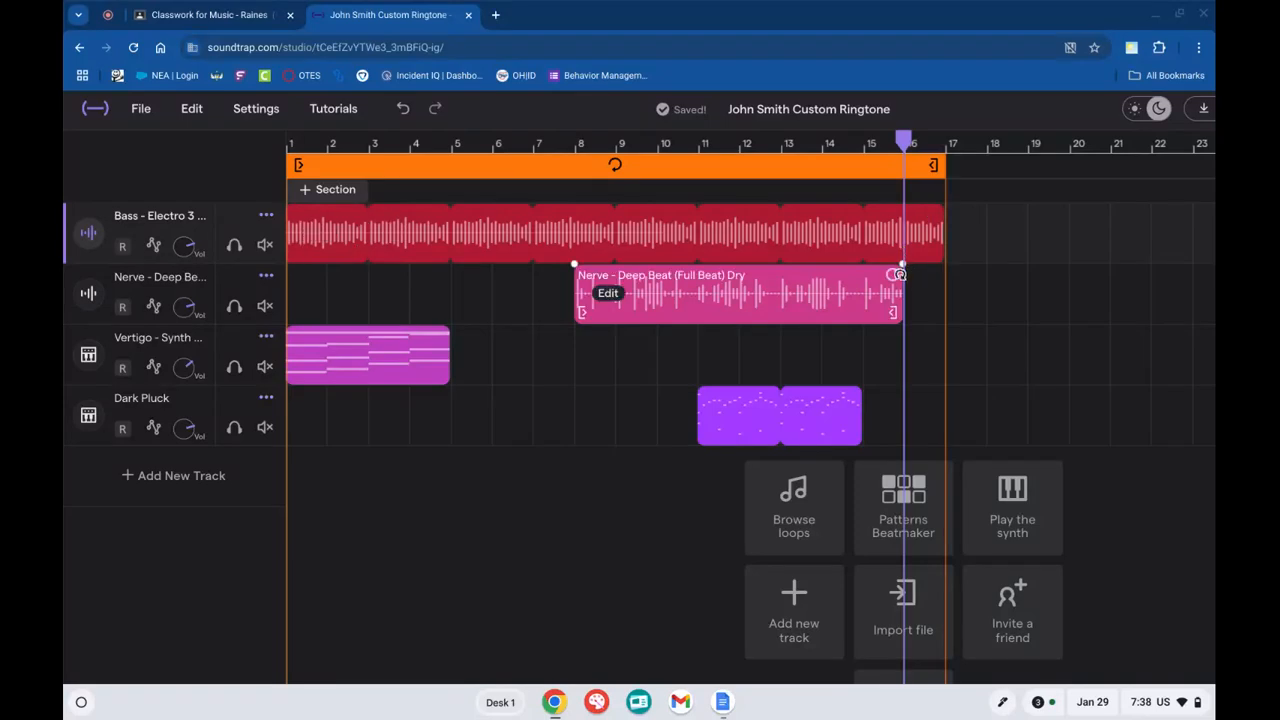
Move the drum and Dark Pluck regions to start at measure 9, and loop the Dark Pluck region out to measure 17.
left_click_drag(866, 290, 904, 291)
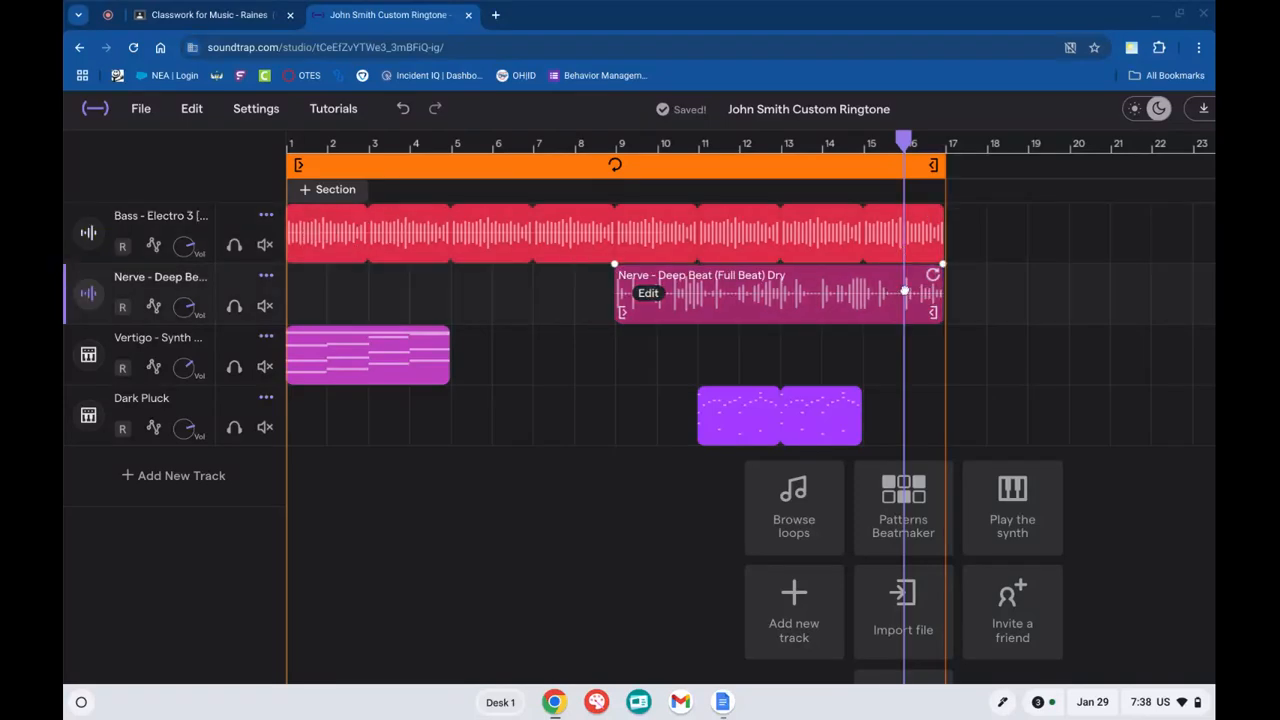
left_click_drag(840, 443, 758, 445)
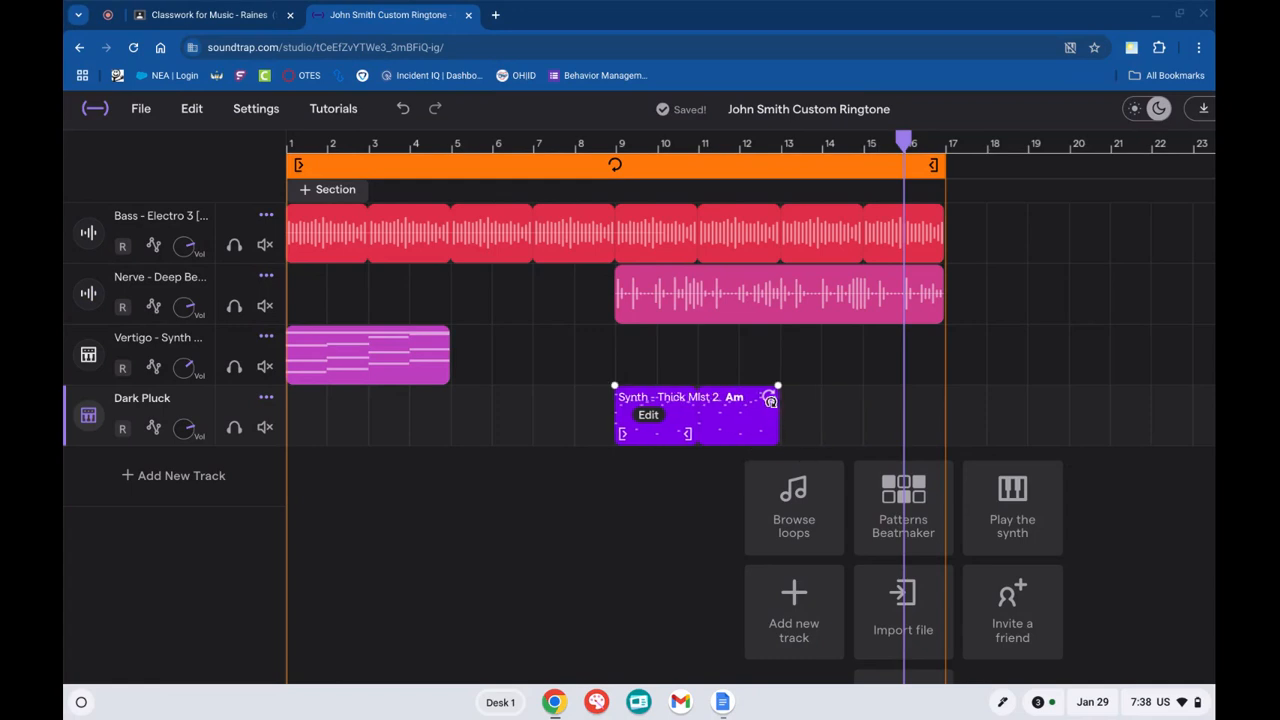
left_click_drag(770, 399, 931, 399)
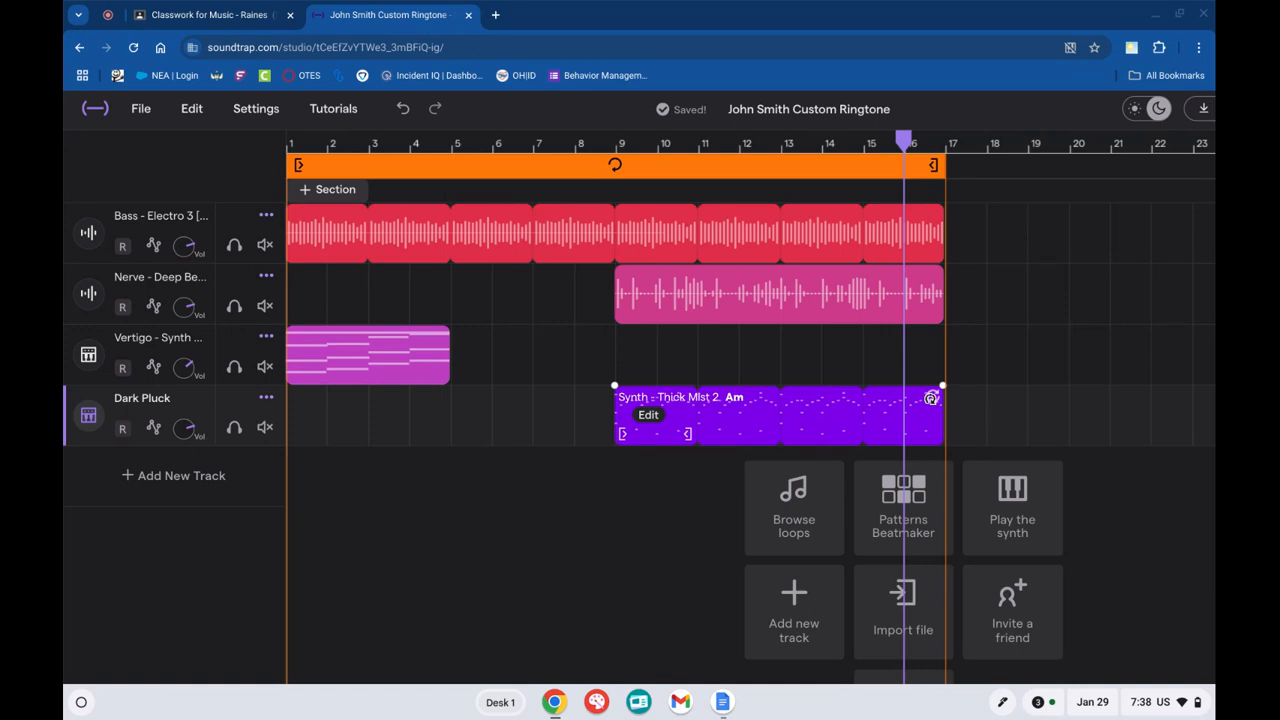
Make the Vertigo synth chords region, the bass region and the loop range all end at measure 9.
left_click_drag(439, 337, 604, 341)
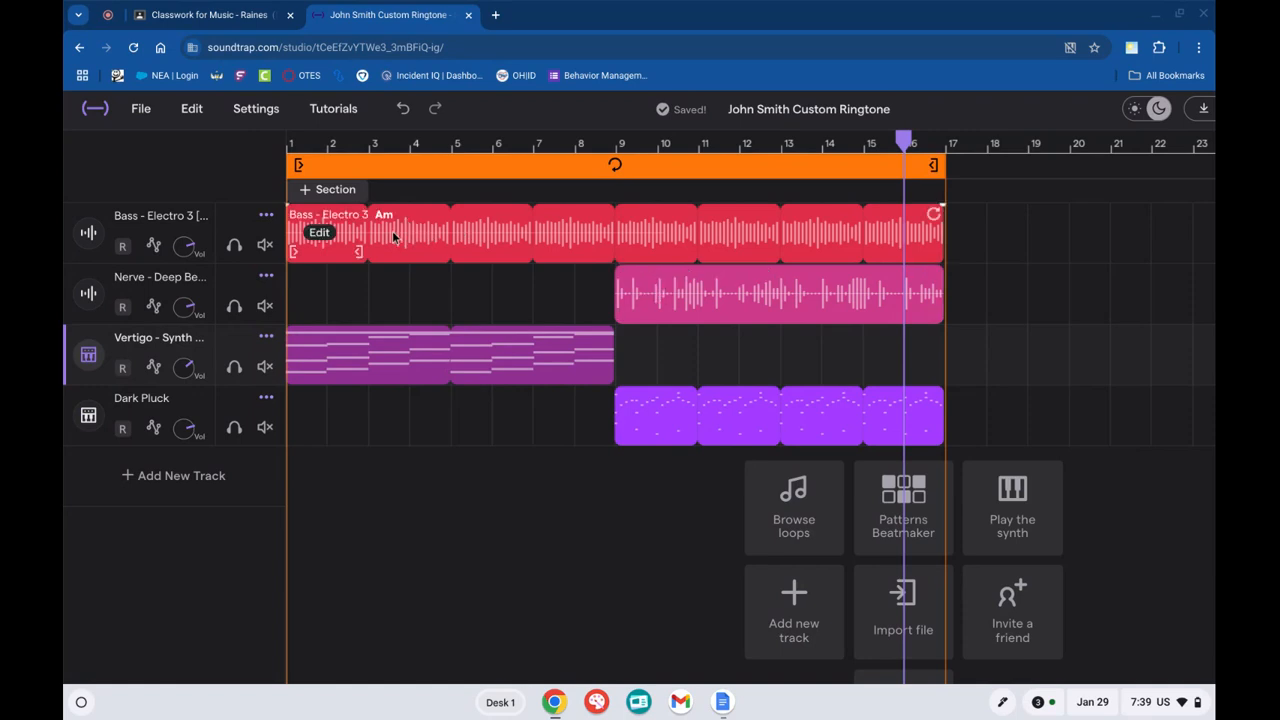
left_click_drag(938, 238, 614, 238)
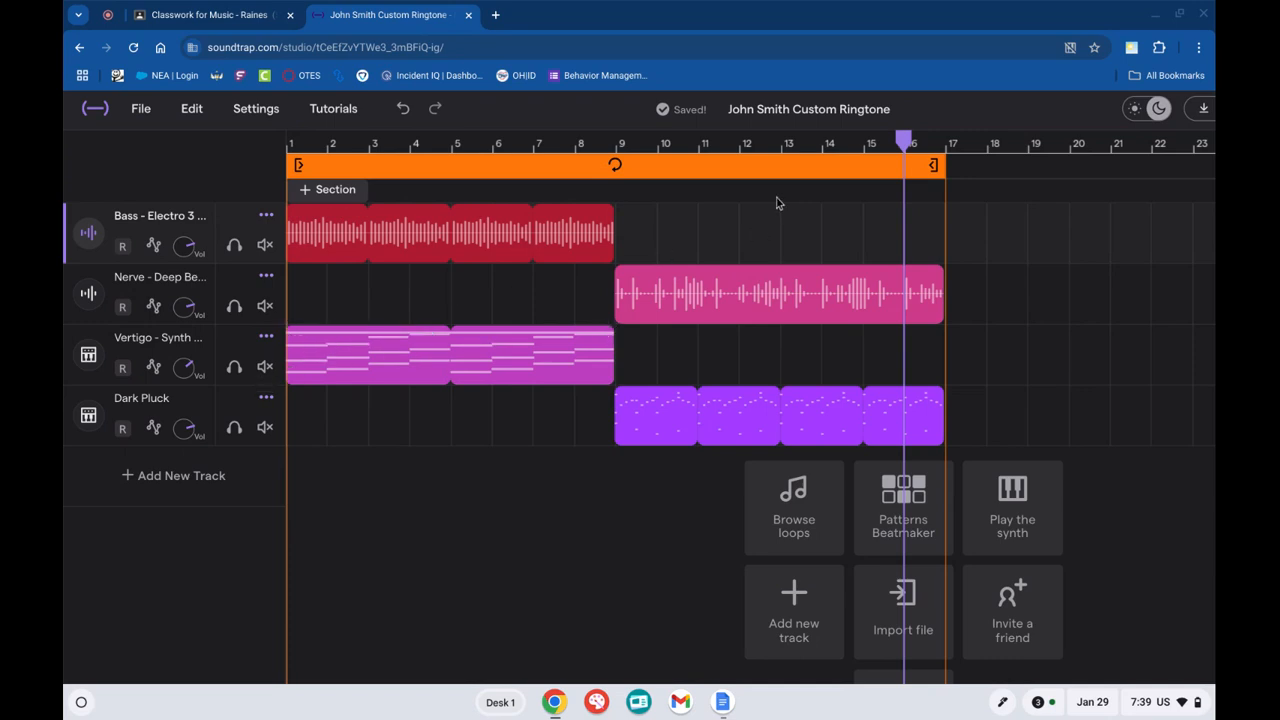
left_click_drag(943, 170, 621, 152)
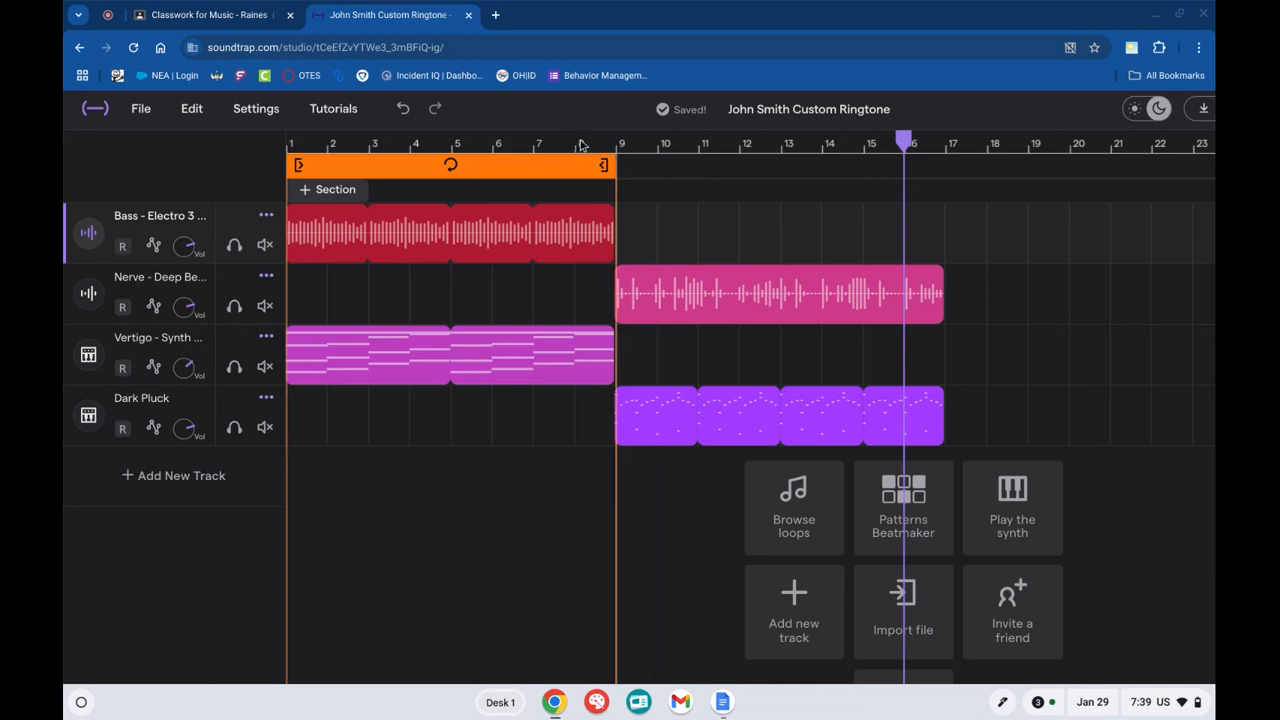
Move the drum and Dark Pluck regions to start at measure 1.
left_click_drag(698, 282, 368, 285)
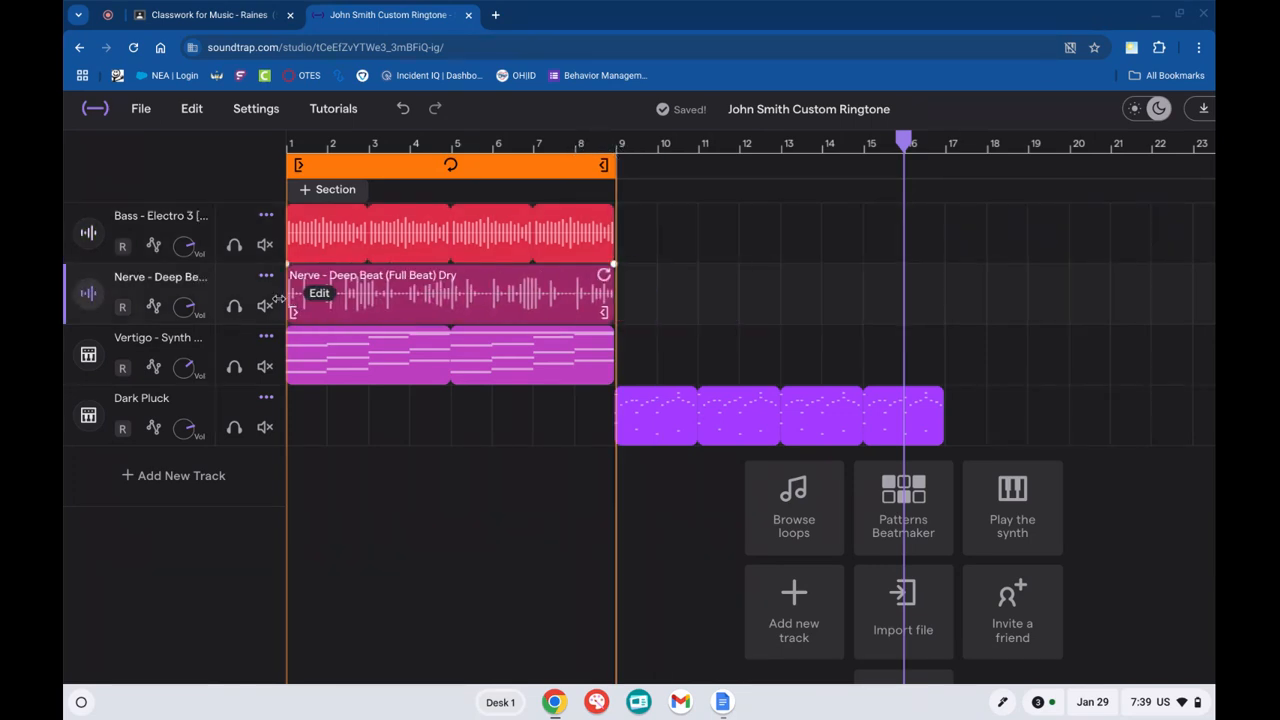
left_click_drag(886, 433, 475, 455)
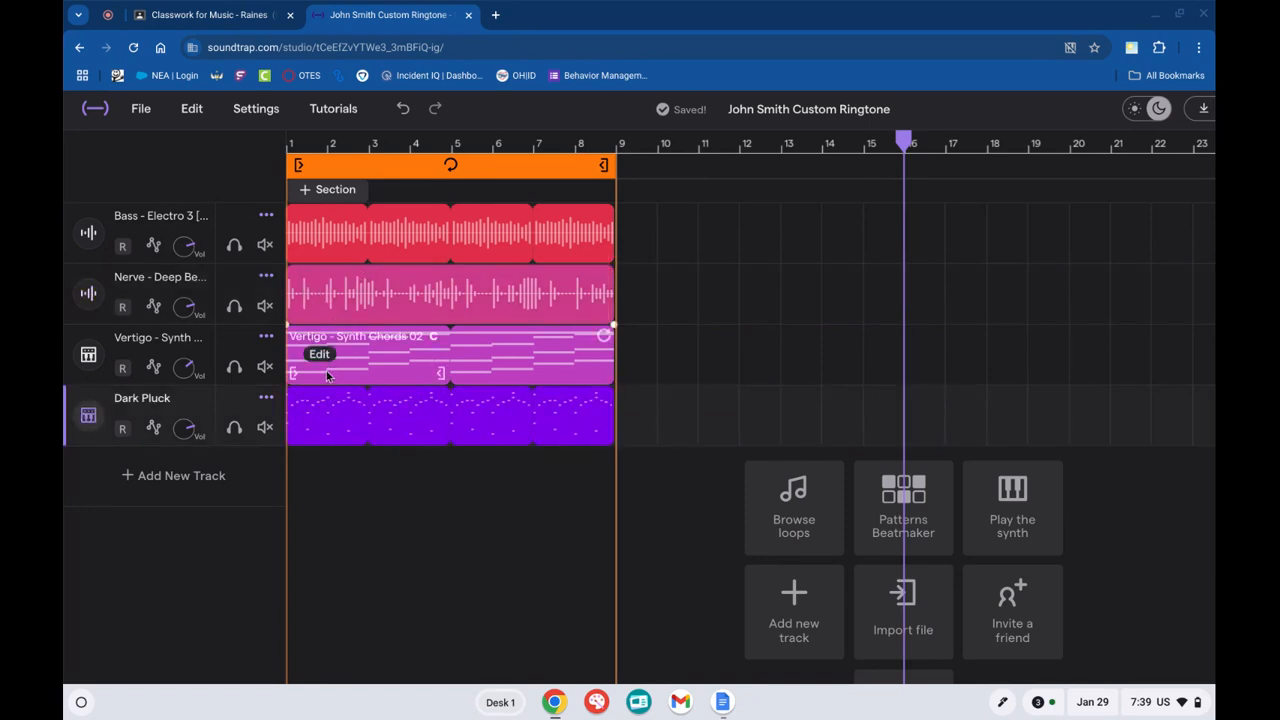
Delete the Dark Pluck track from the project.
left_click(266, 397)
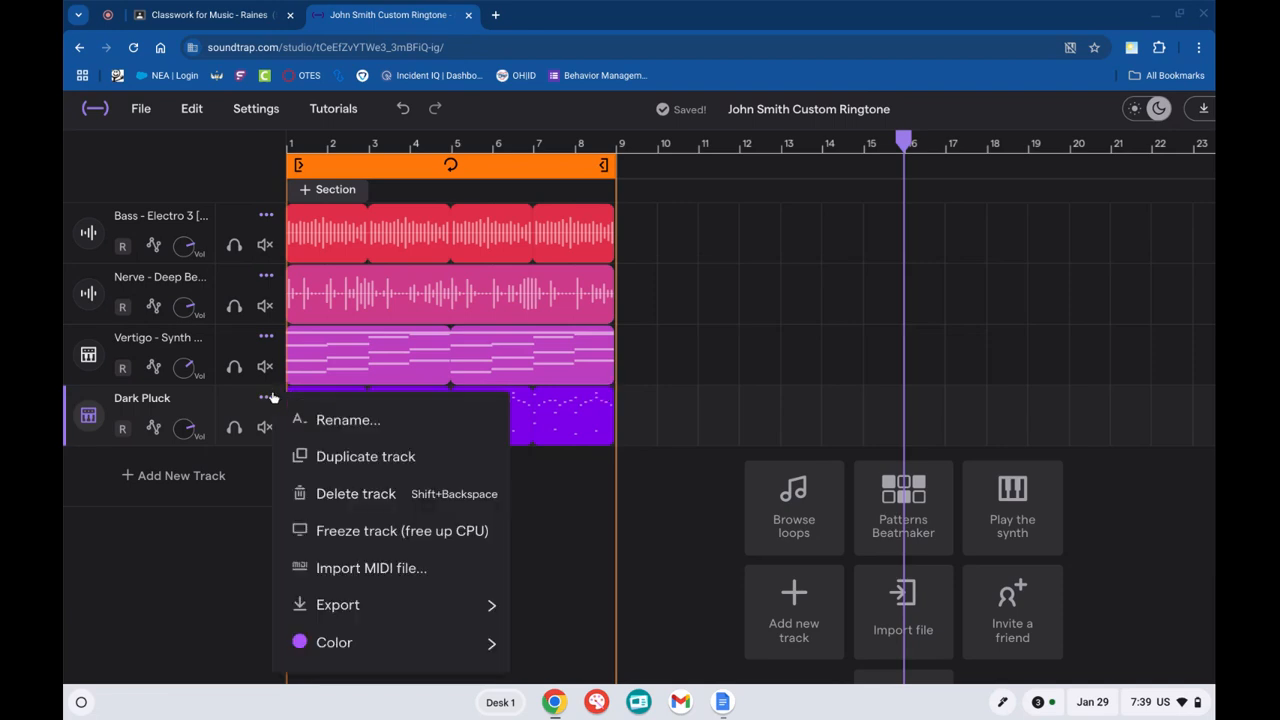
left_click(337, 490)
scroll(229, 289, "down", 3)
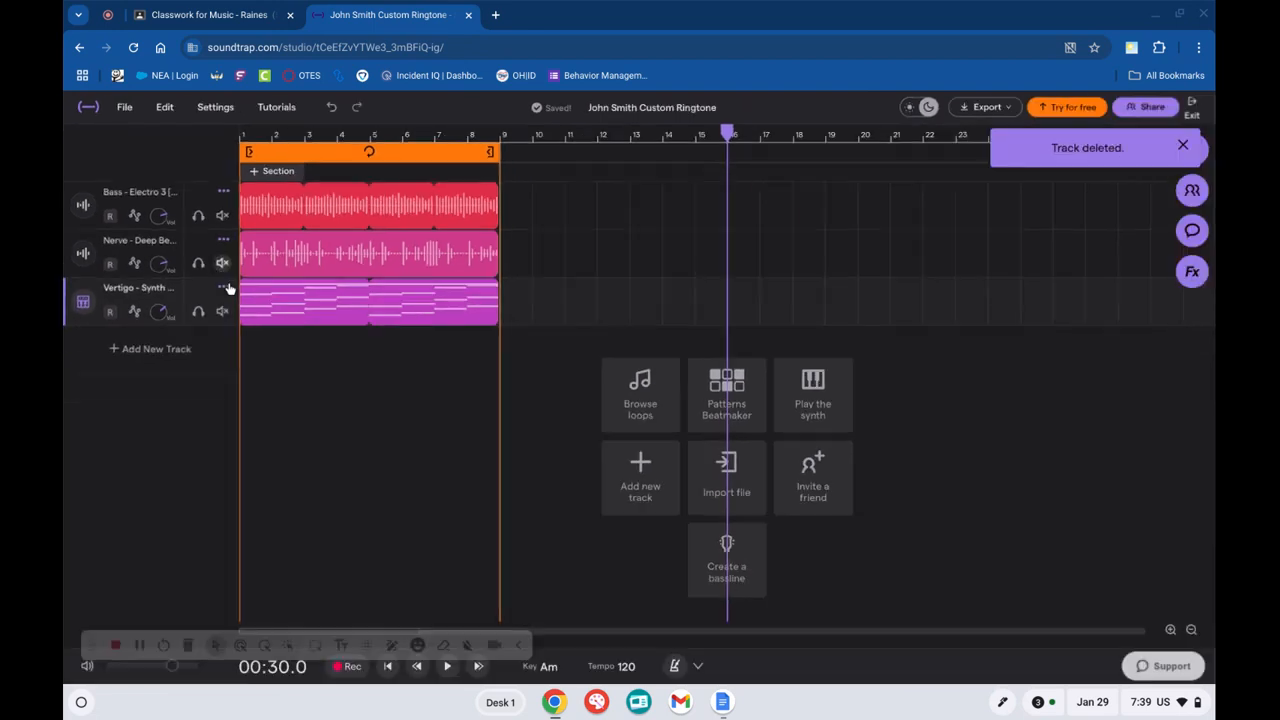
Open the loop library, browse the Vocals loops, and clear that filter.
left_click(637, 425)
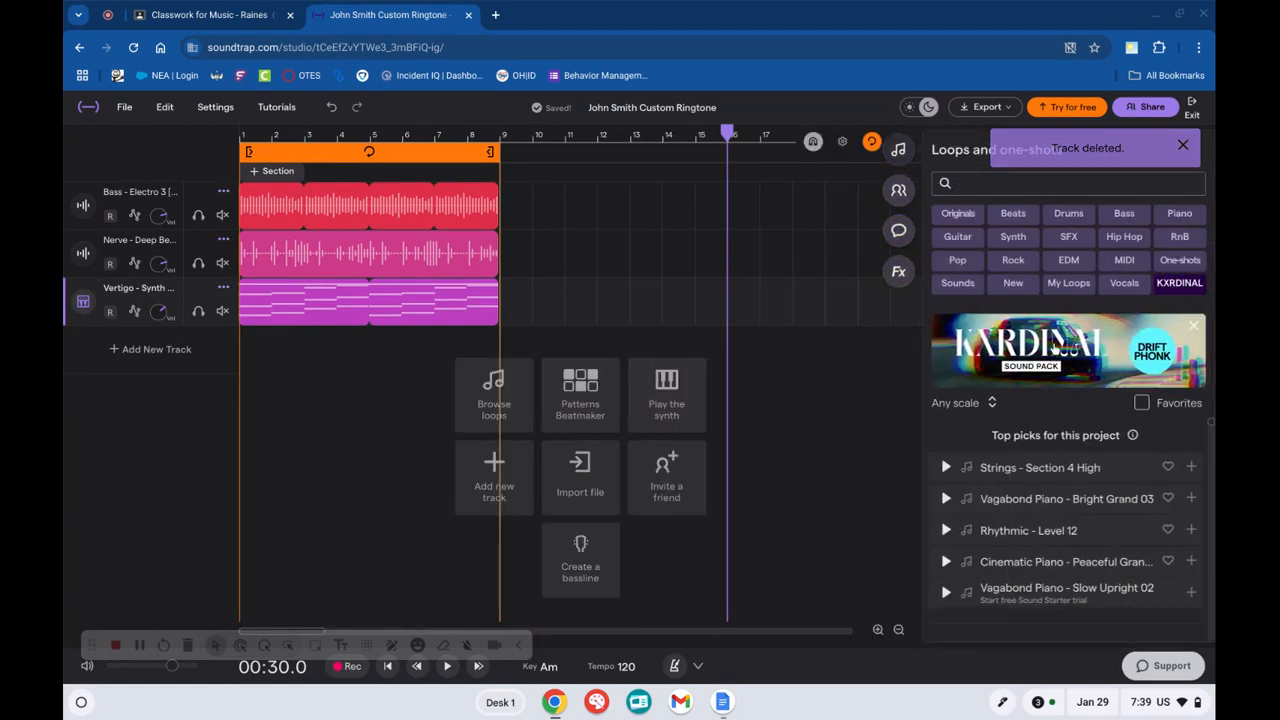
left_click(1124, 286)
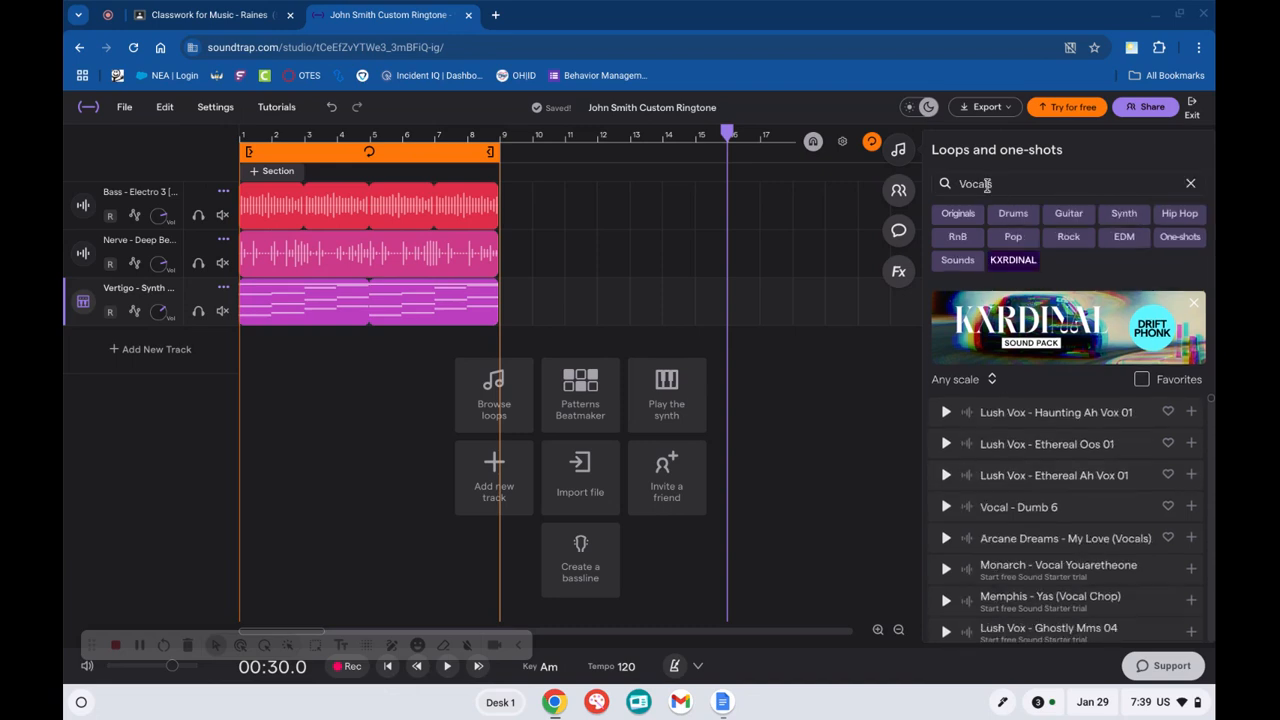
scroll(1058, 535, "down", 10)
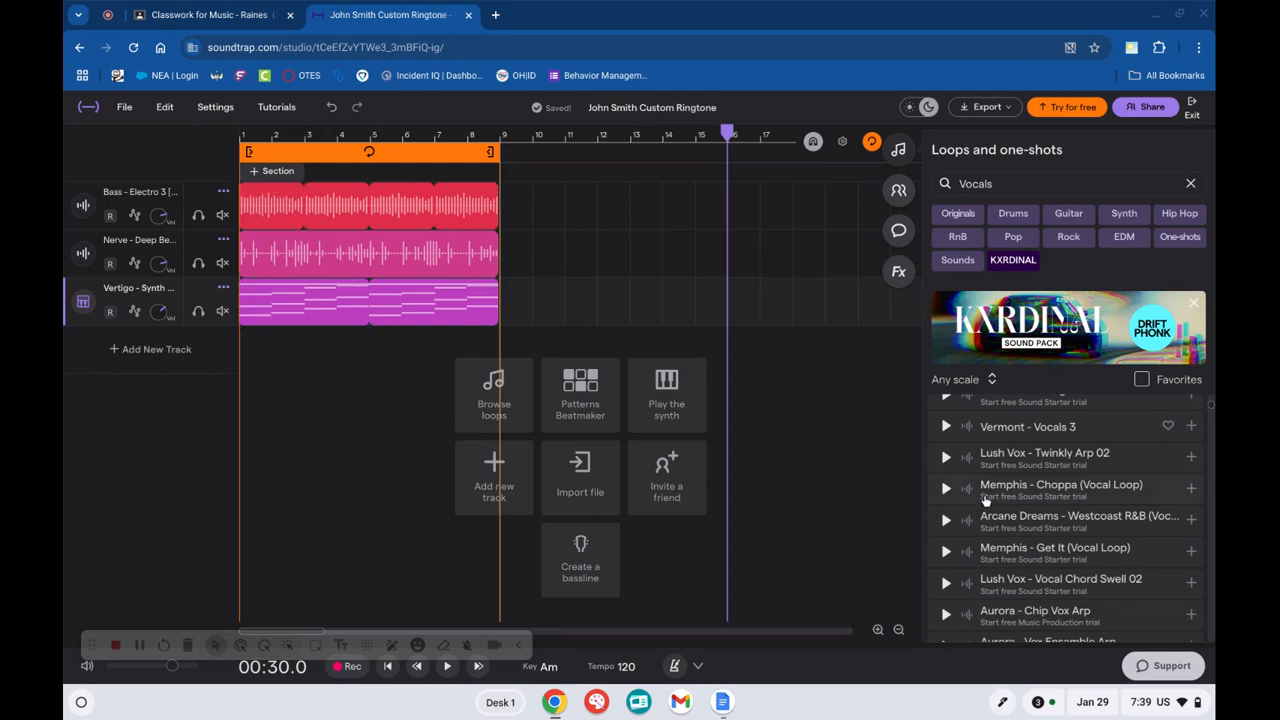
scroll(986, 502, "down", 5)
left_click(1190, 185)
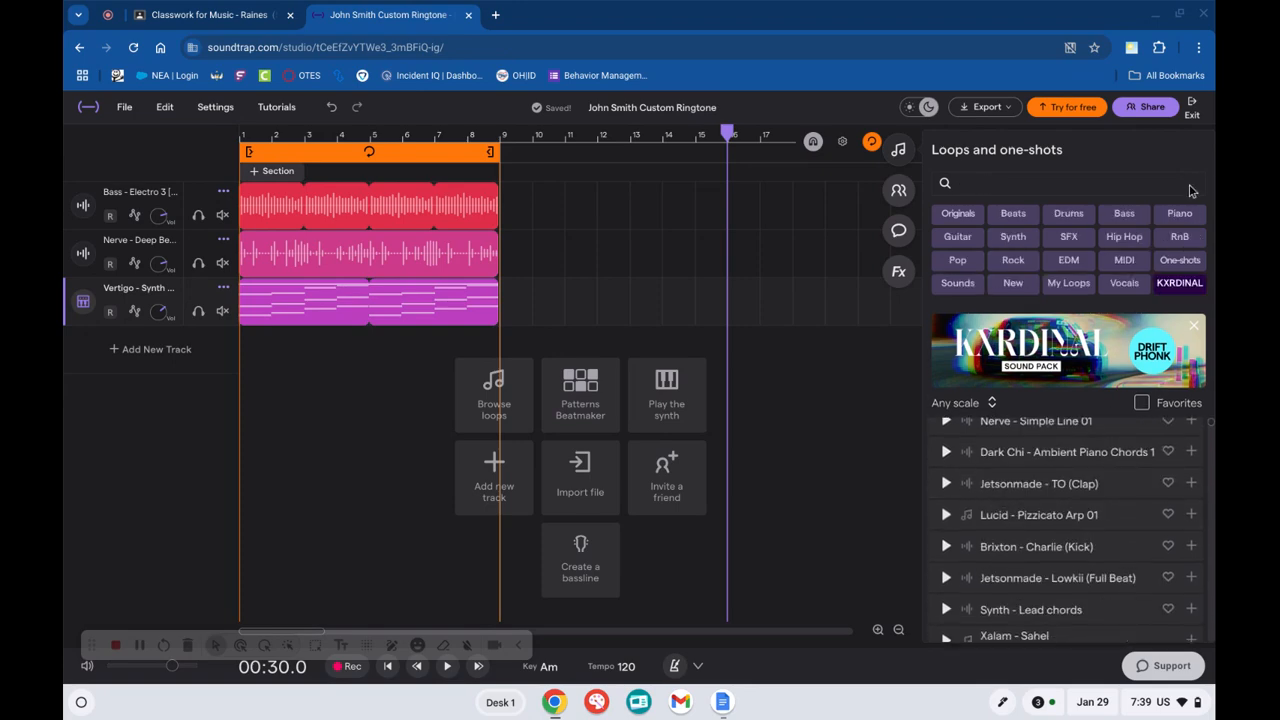
Filter the loop library by SFX and browse the sound effects.
left_click(1064, 240)
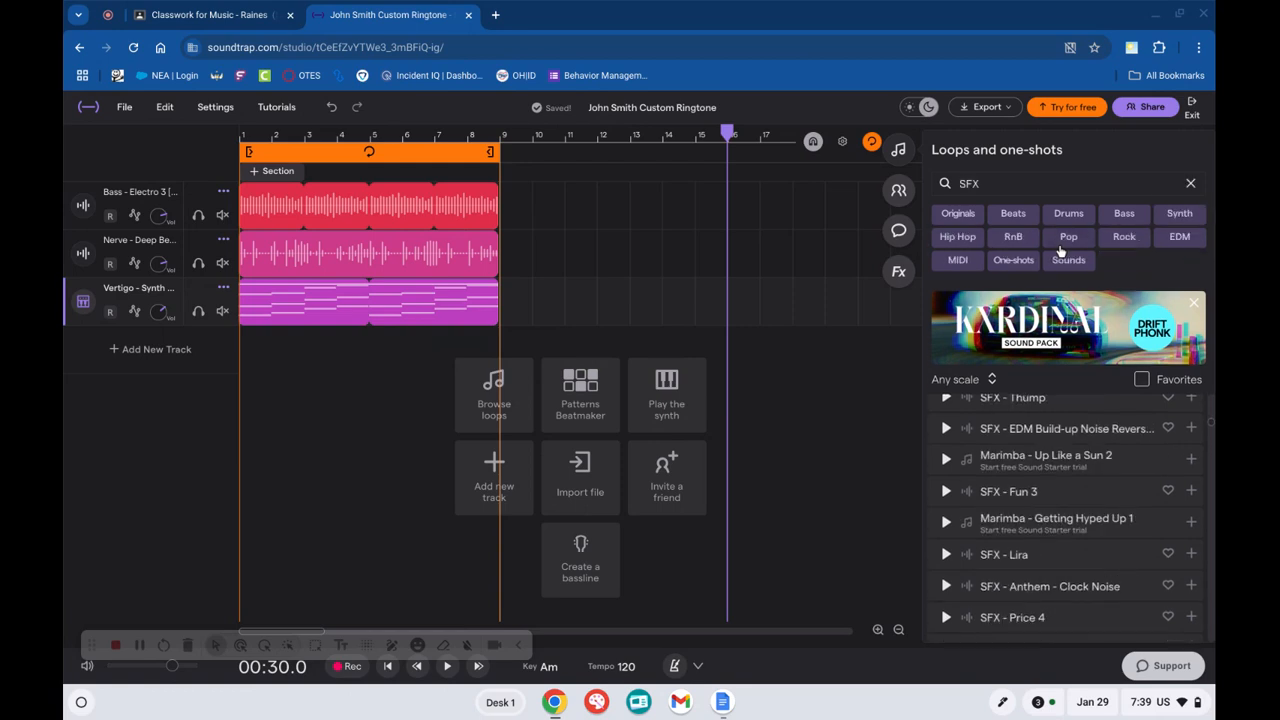
scroll(1062, 550, "down", 2)
scroll(1062, 555, "down", 2)
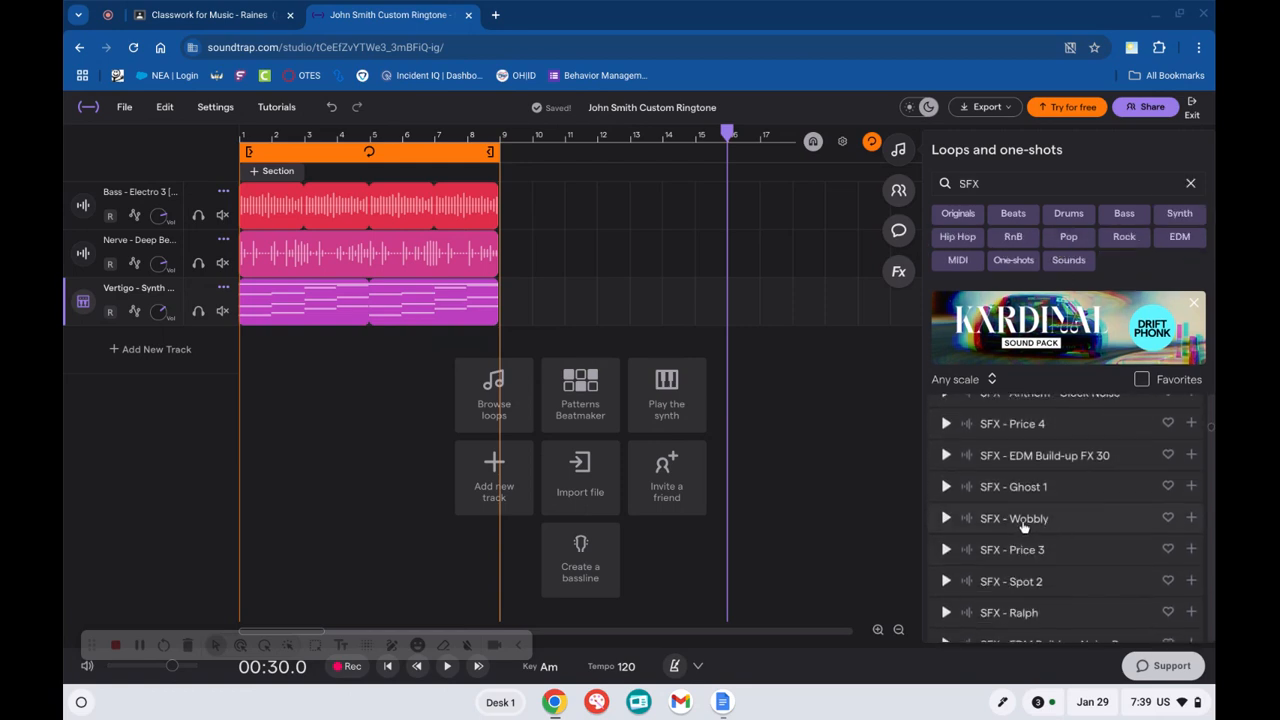
scroll(1030, 505, "down", 10)
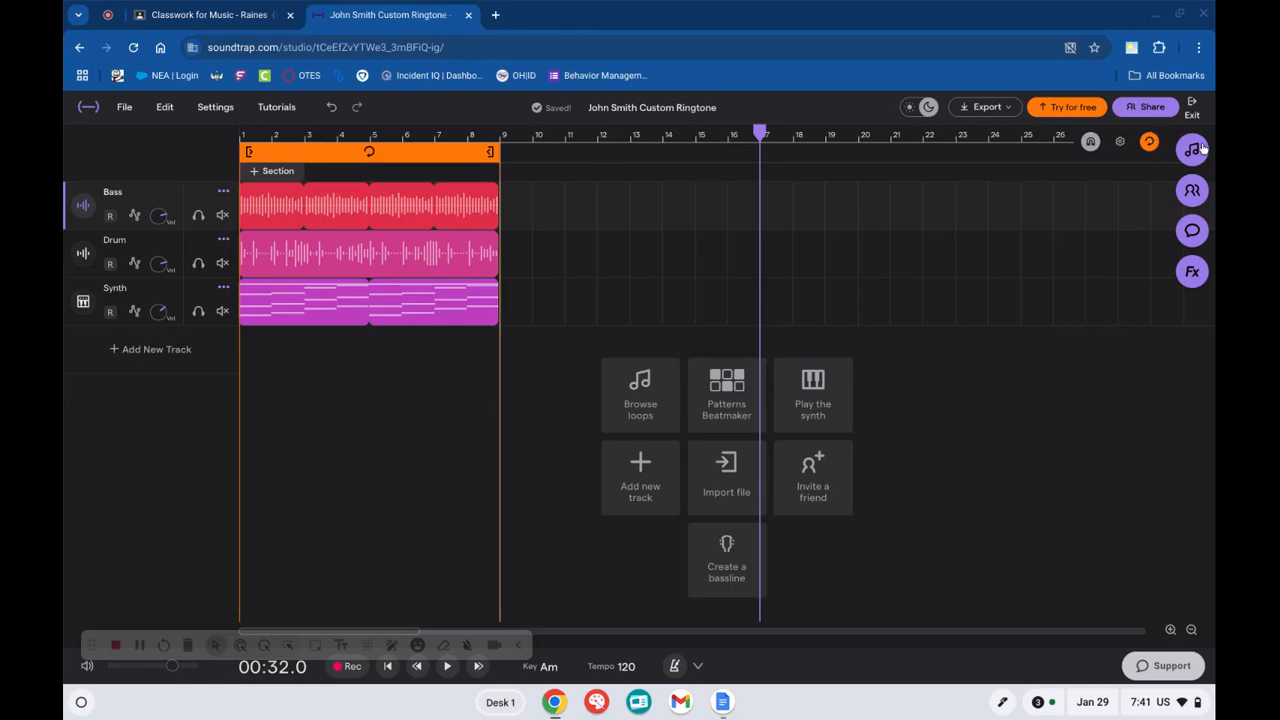
Add the SFX - Swish loop on a new track as a single pass from measure 7 to 9, and return the playhead to the start.
left_click(898, 149)
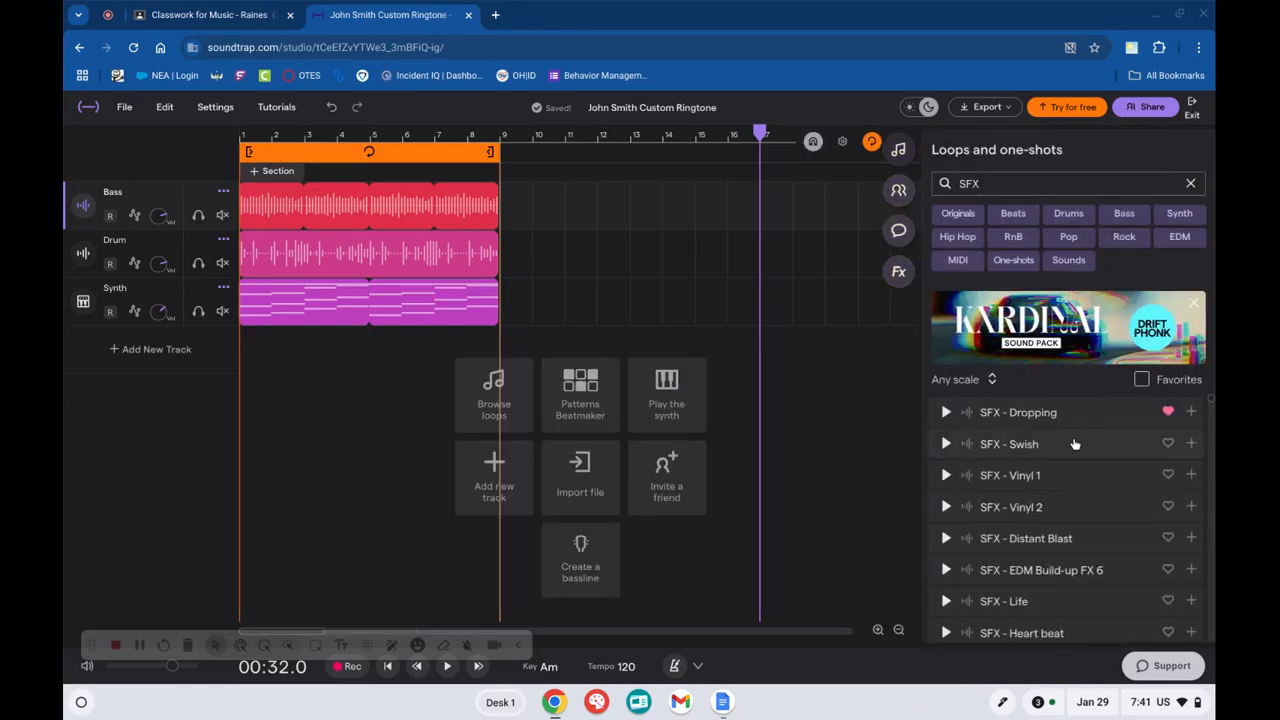
left_click_drag(1073, 436, 400, 350)
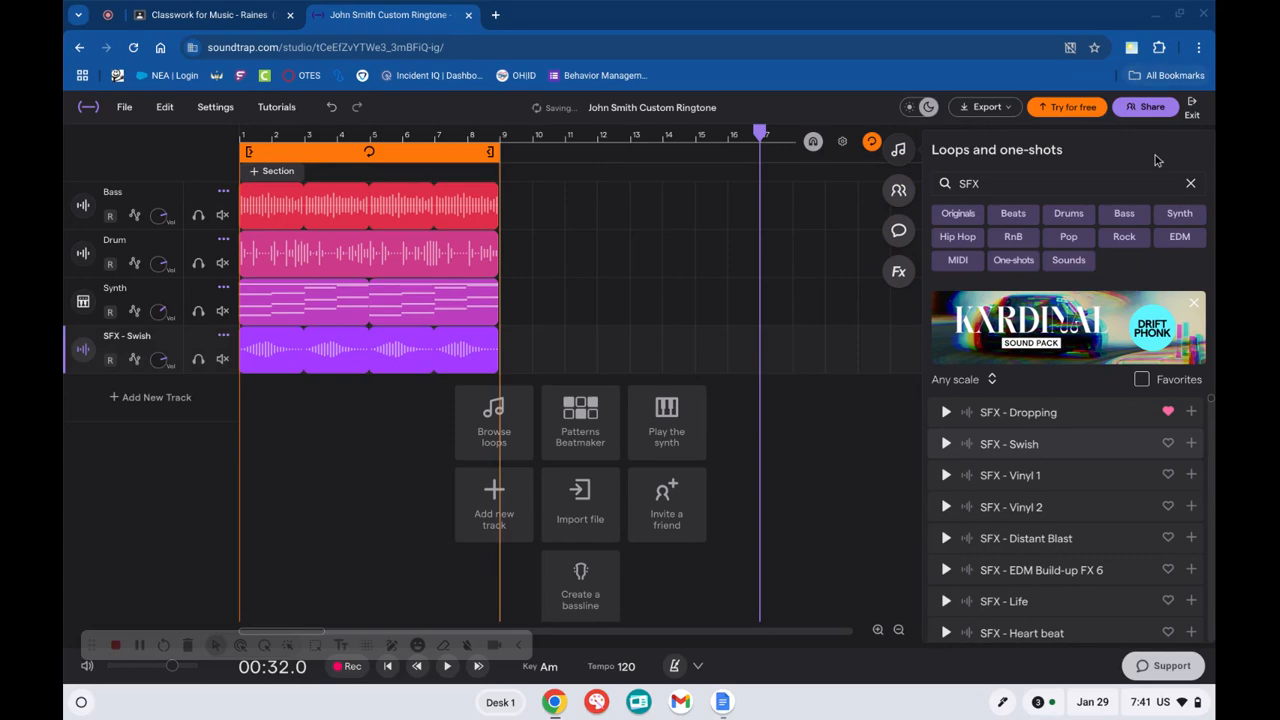
left_click(900, 148)
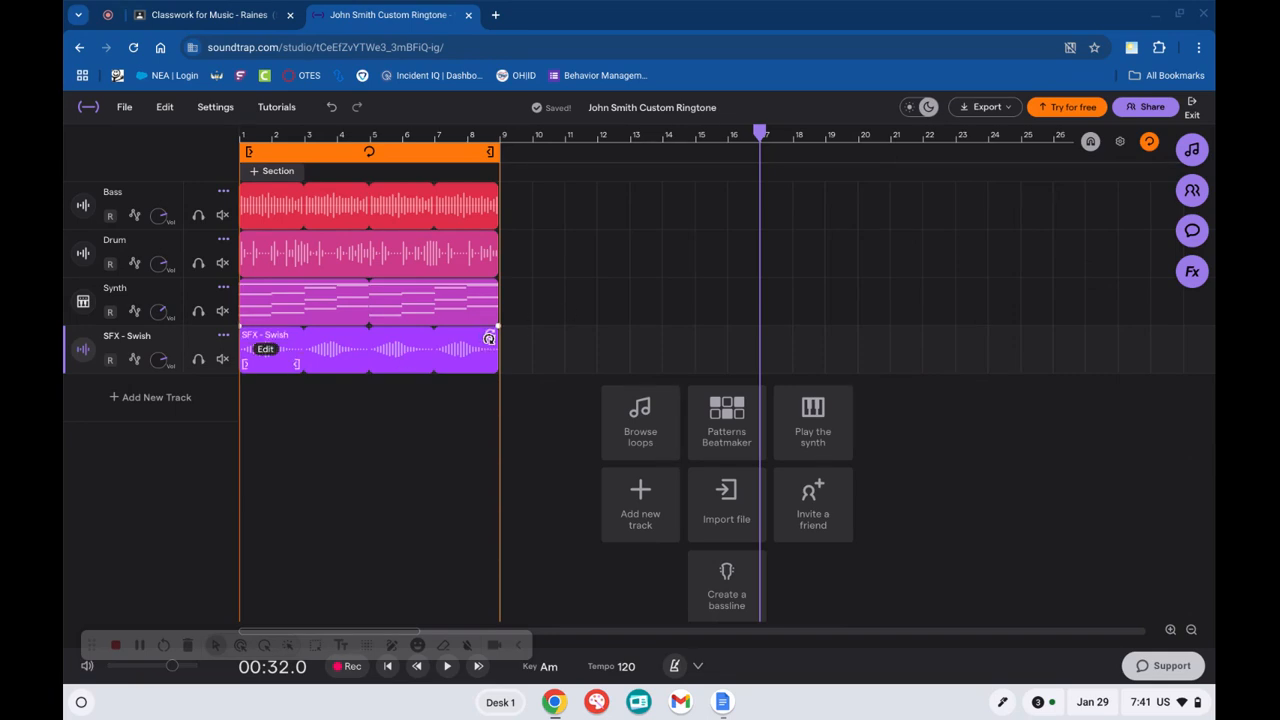
left_click_drag(489, 338, 478, 364)
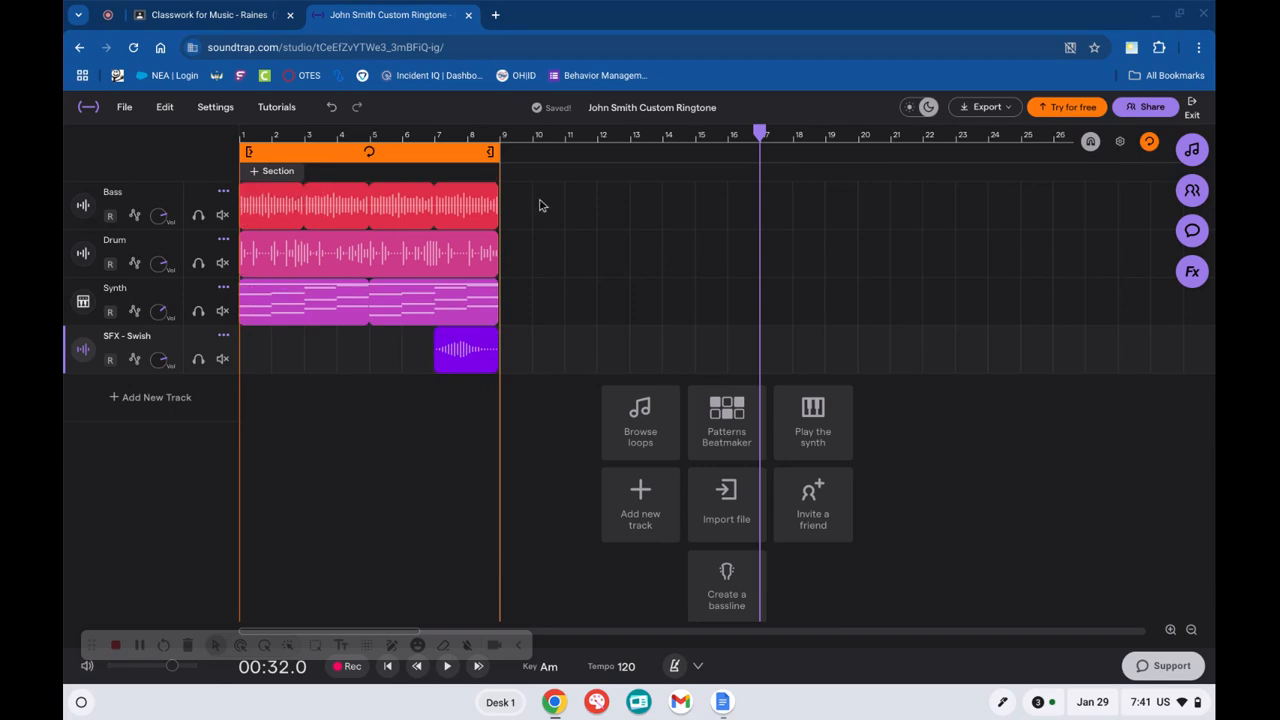
left_click(241, 137)
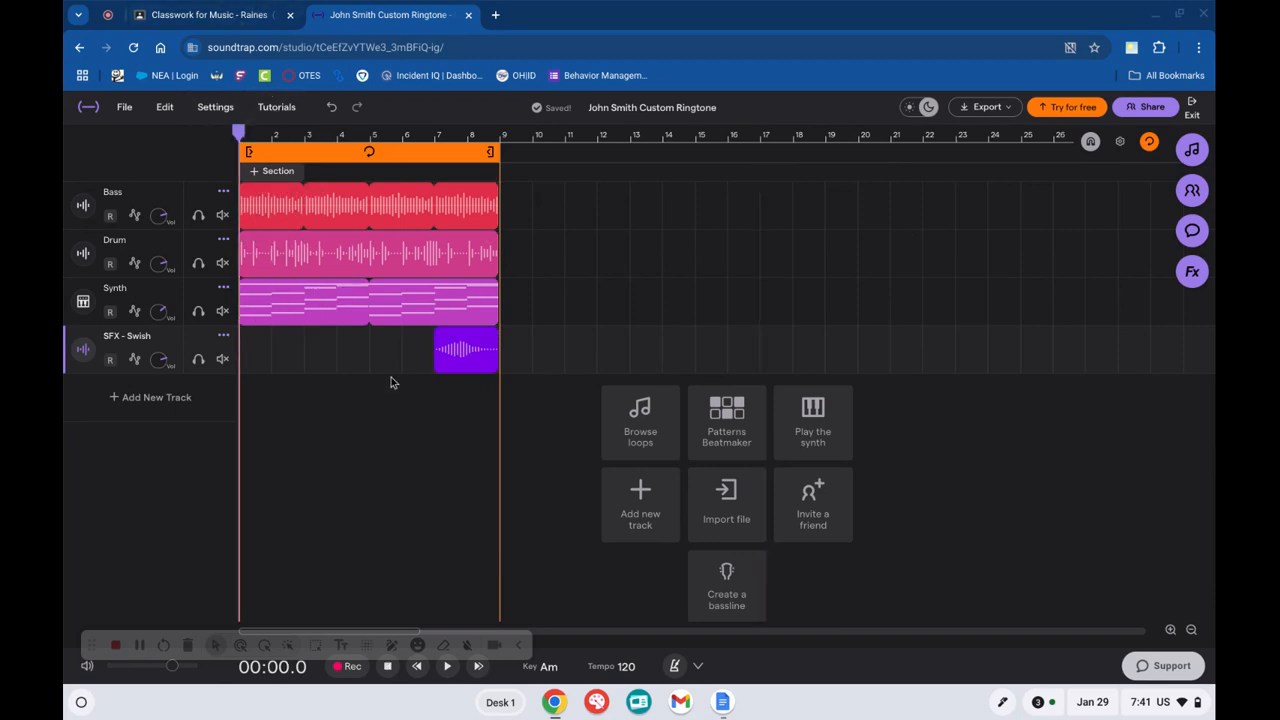
Review the turn-in instructions in the Google Classroom assignment and return to the Soundtrap project.
left_click(231, 10)
scroll(275, 531, "down", 2)
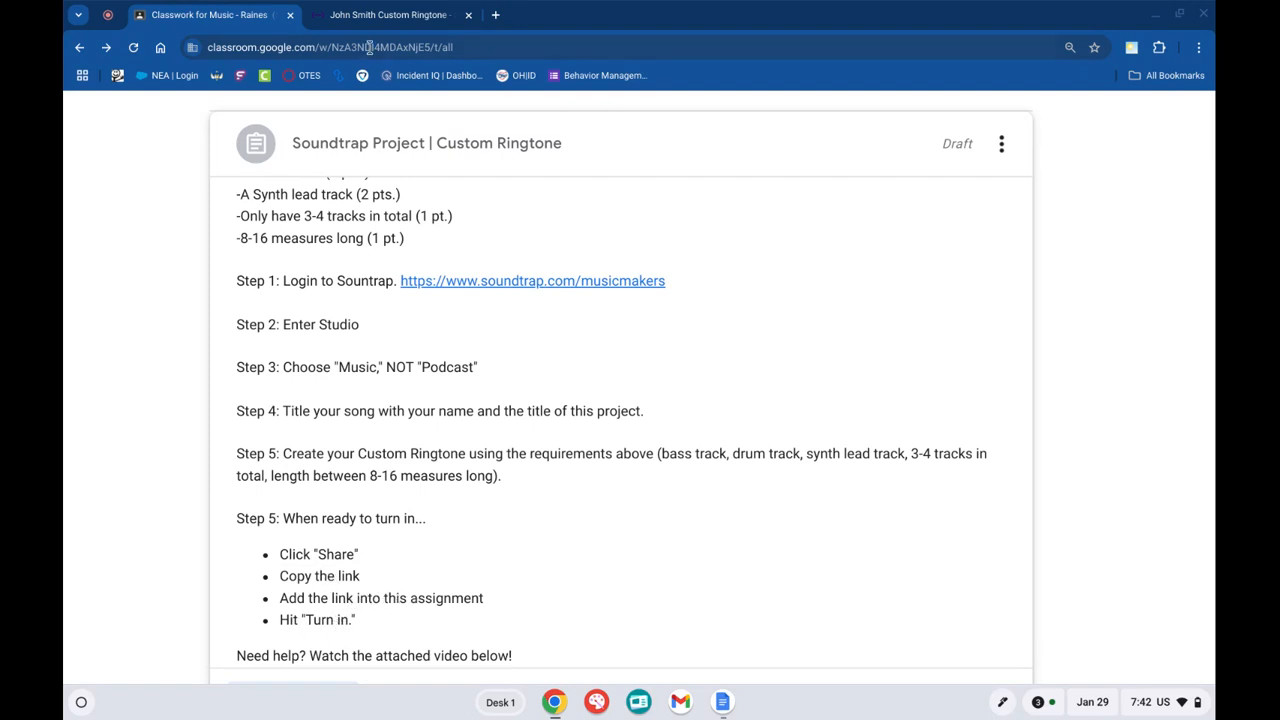
left_click(390, 14)
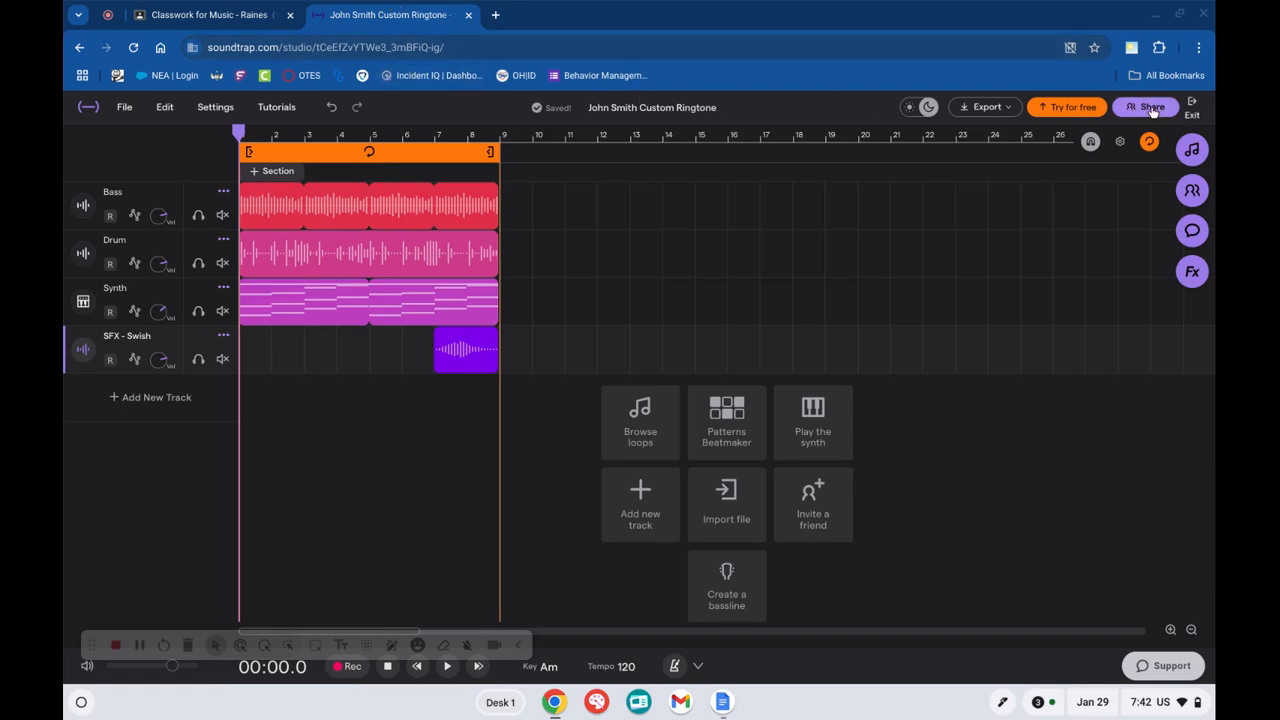
Open the ringtone project's sharing options and bring the link-sharing section into view.
scroll(1152, 112, "up", 5)
scroll(1152, 112, "right", 1)
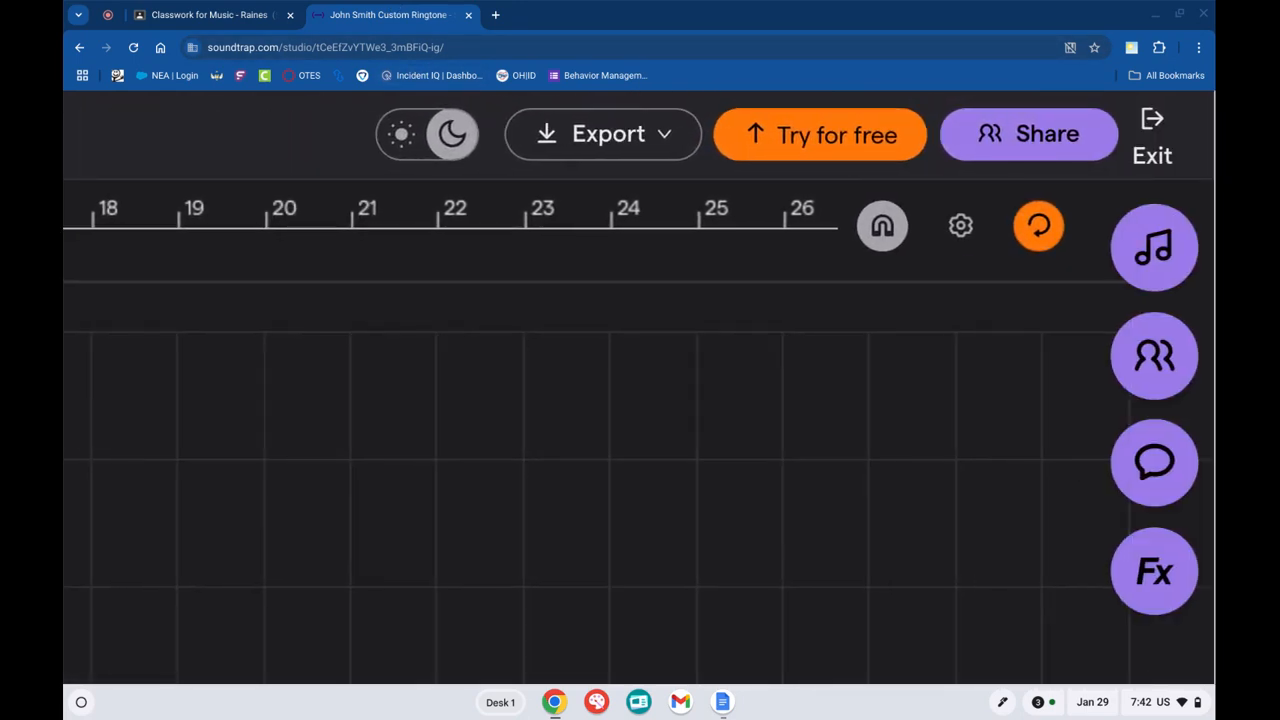
left_click(1007, 150)
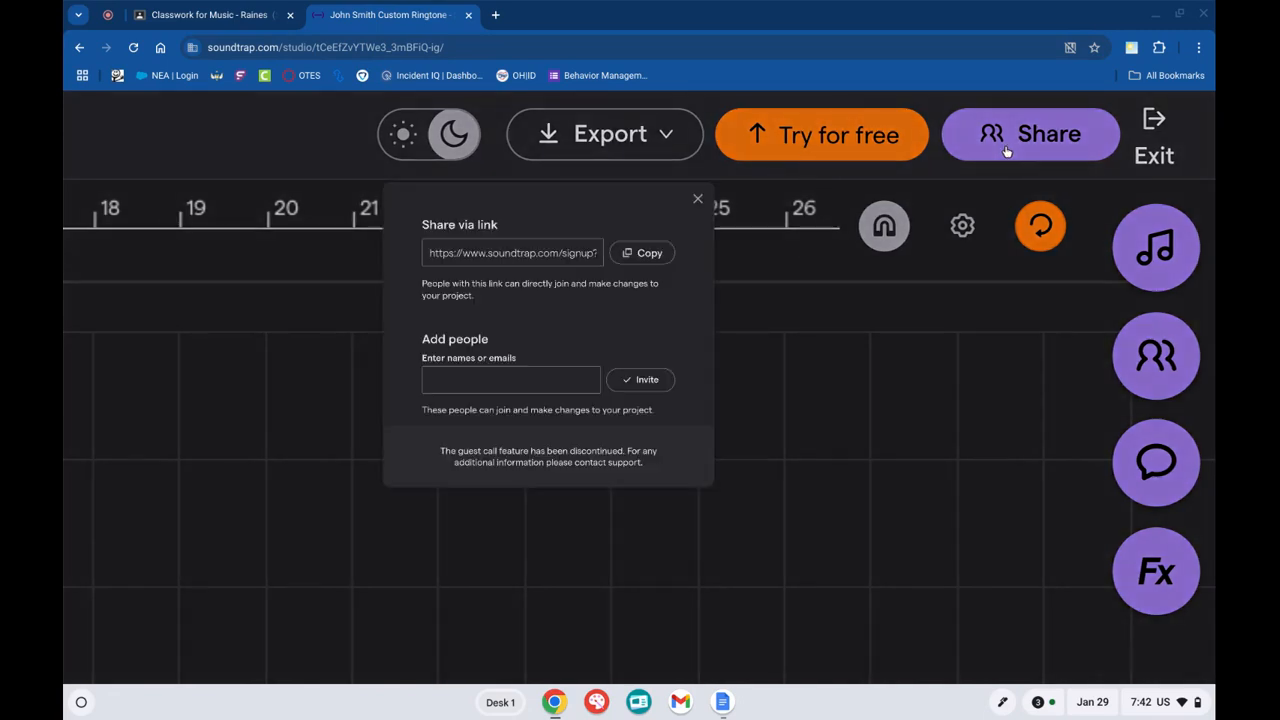
left_click(811, 236)
scroll(430, 220, "down", 5)
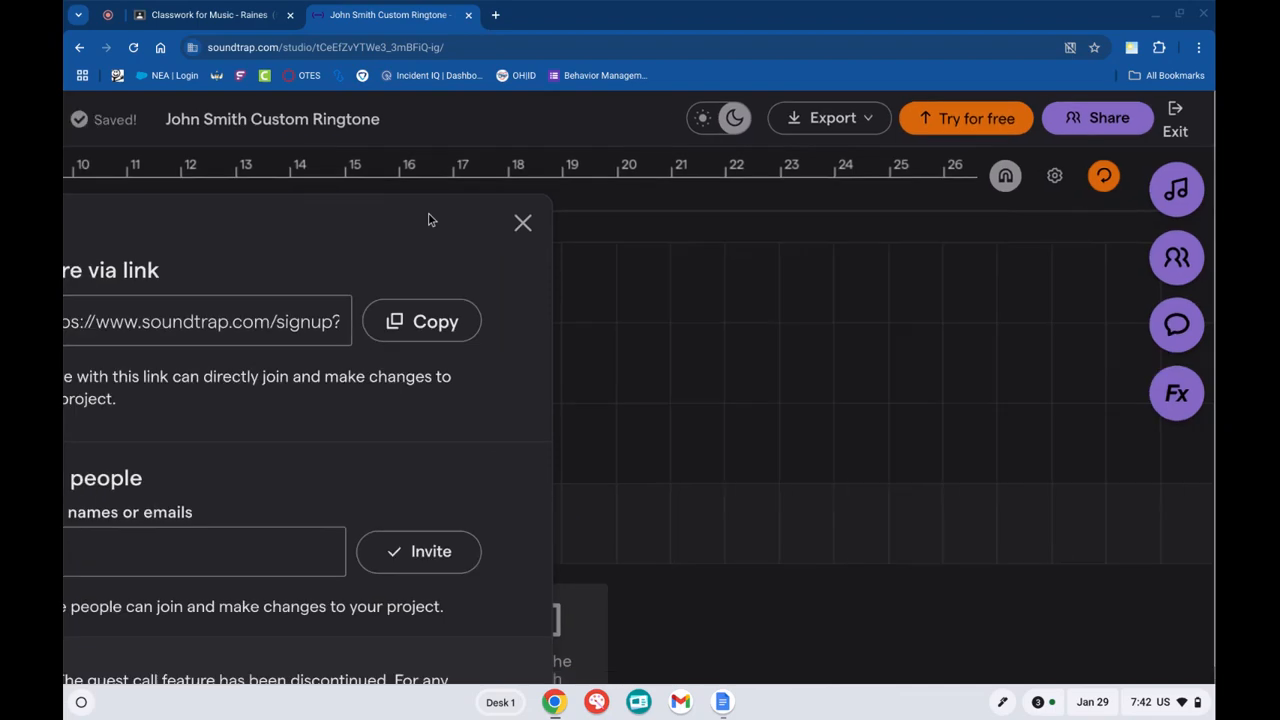
scroll(430, 219, "up", 5)
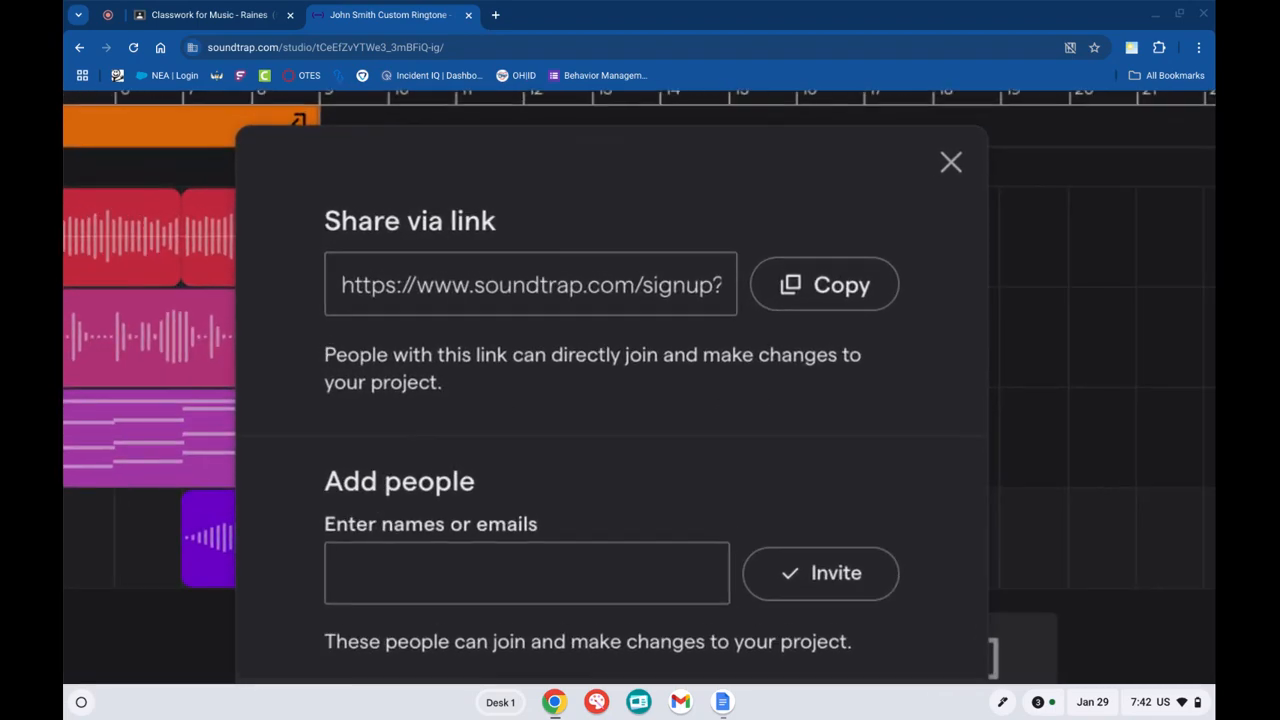
scroll(430, 219, "down", 1)
scroll(640, 388, "down", 1)
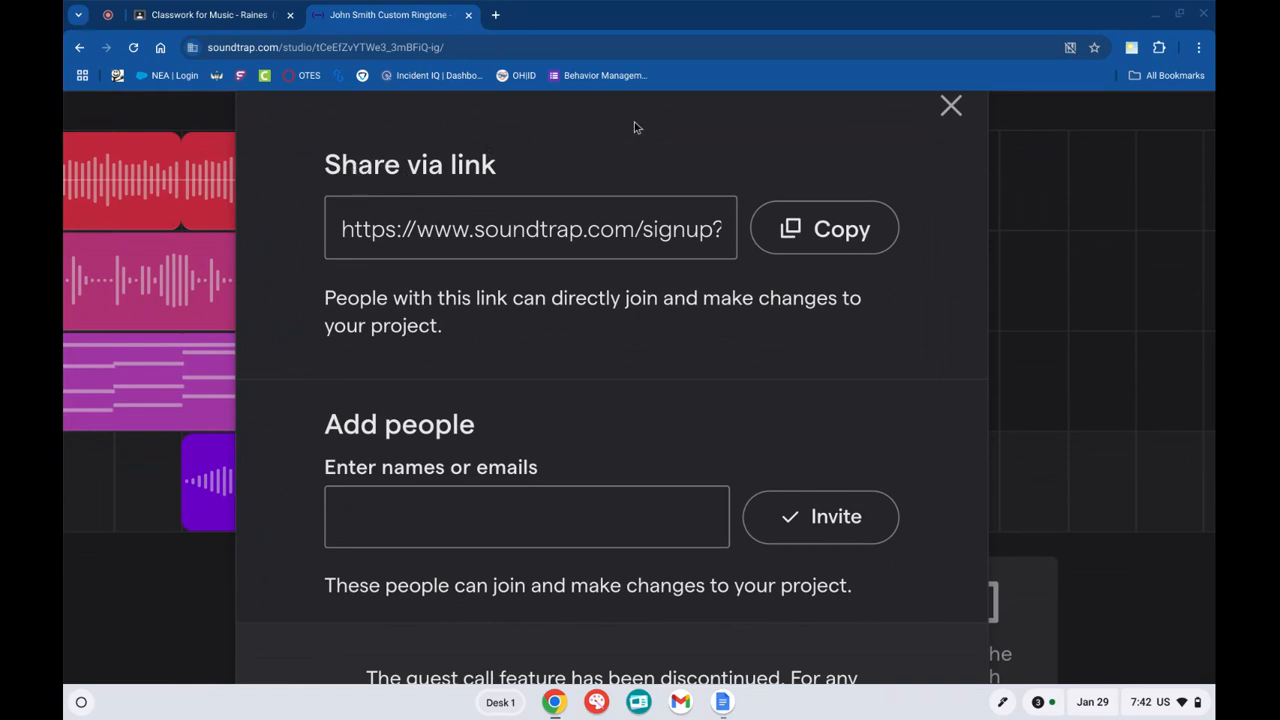
Copy the project's share link and switch to the Google Classroom assignment.
left_click(813, 232)
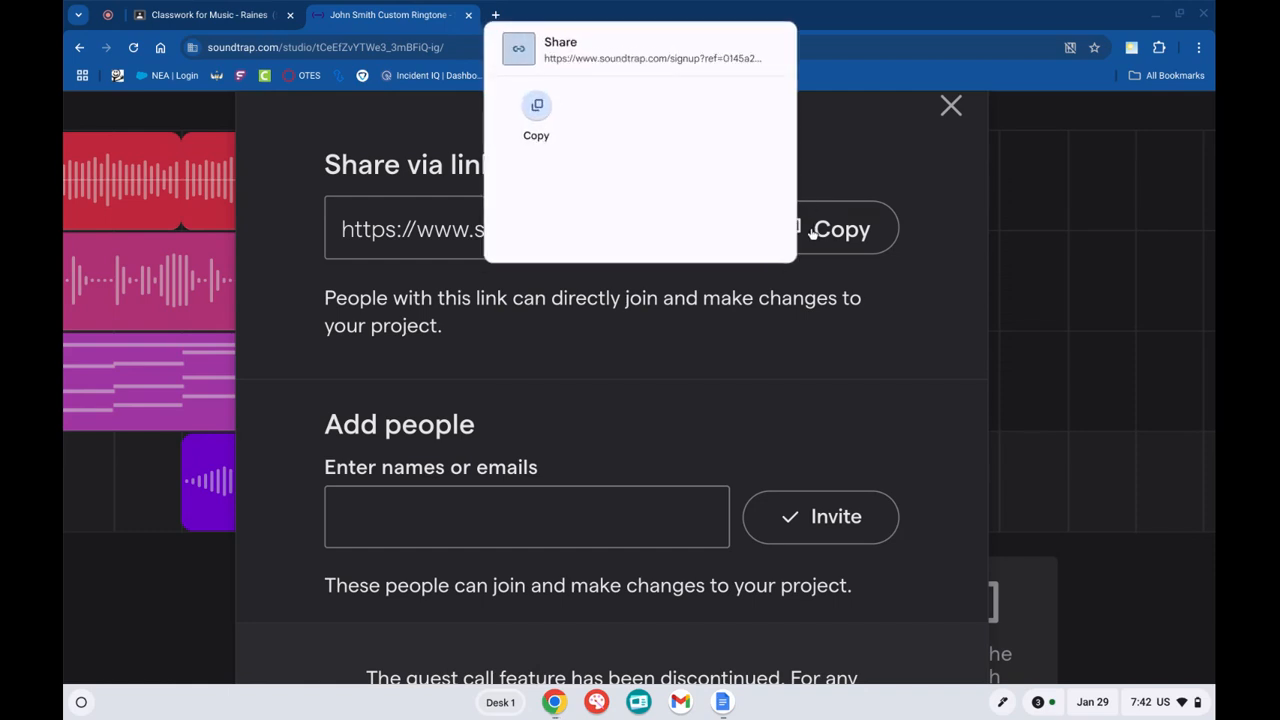
left_click(863, 178)
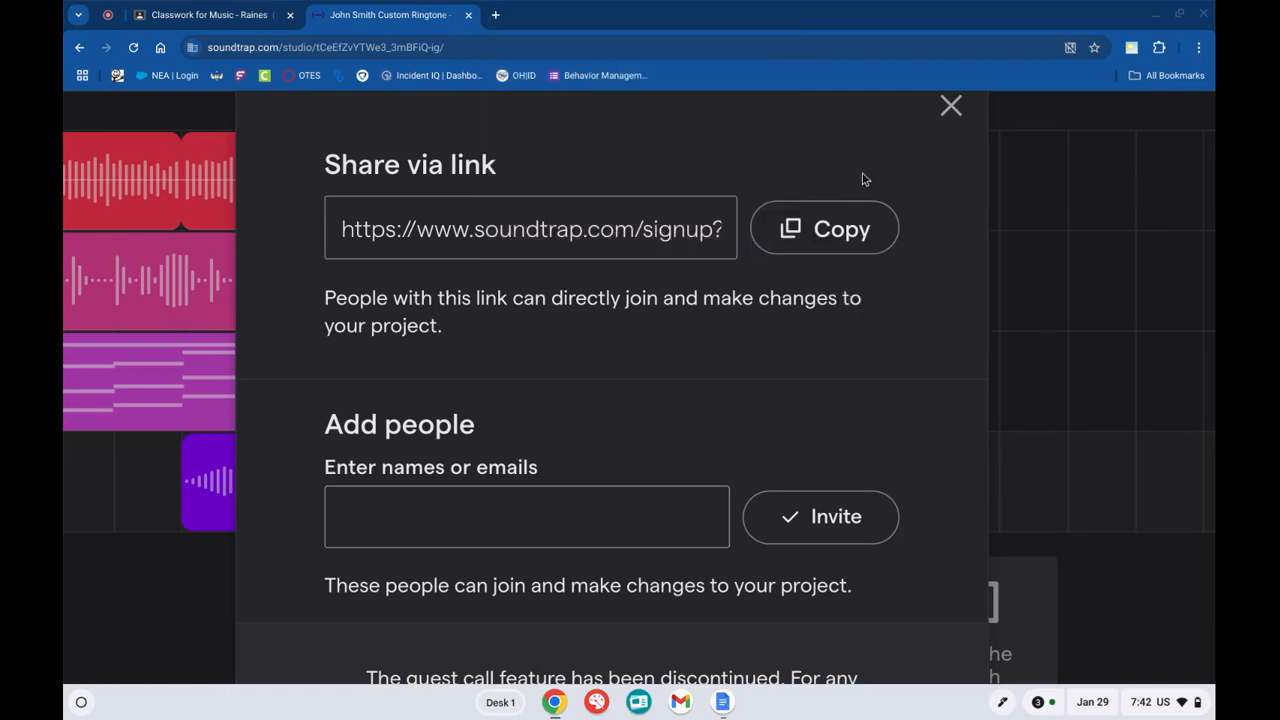
left_click(820, 238)
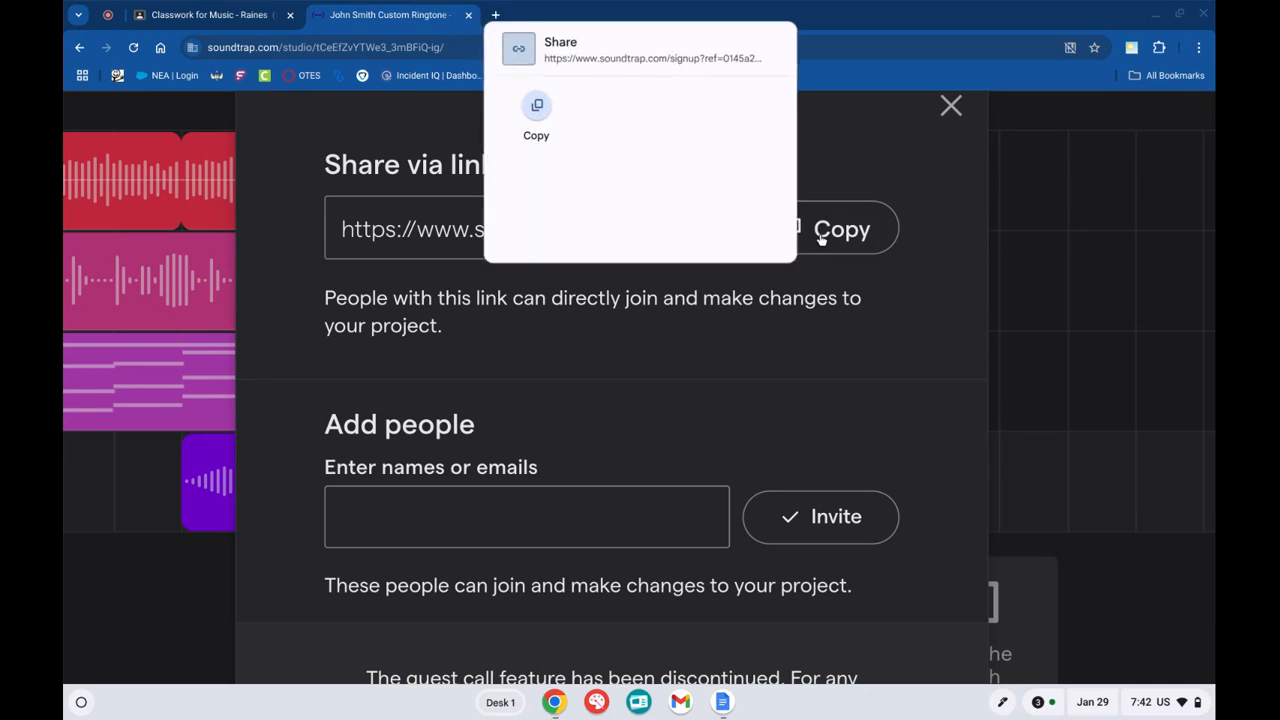
left_click(538, 108)
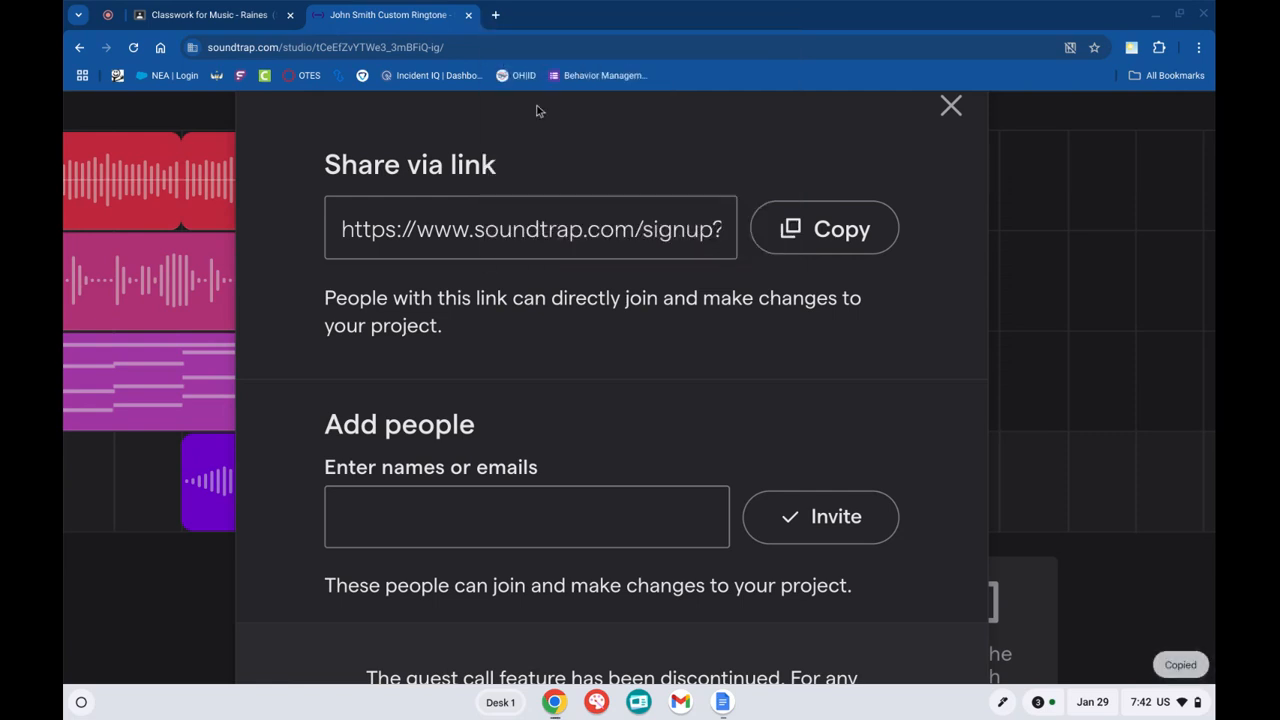
left_click(189, 15)
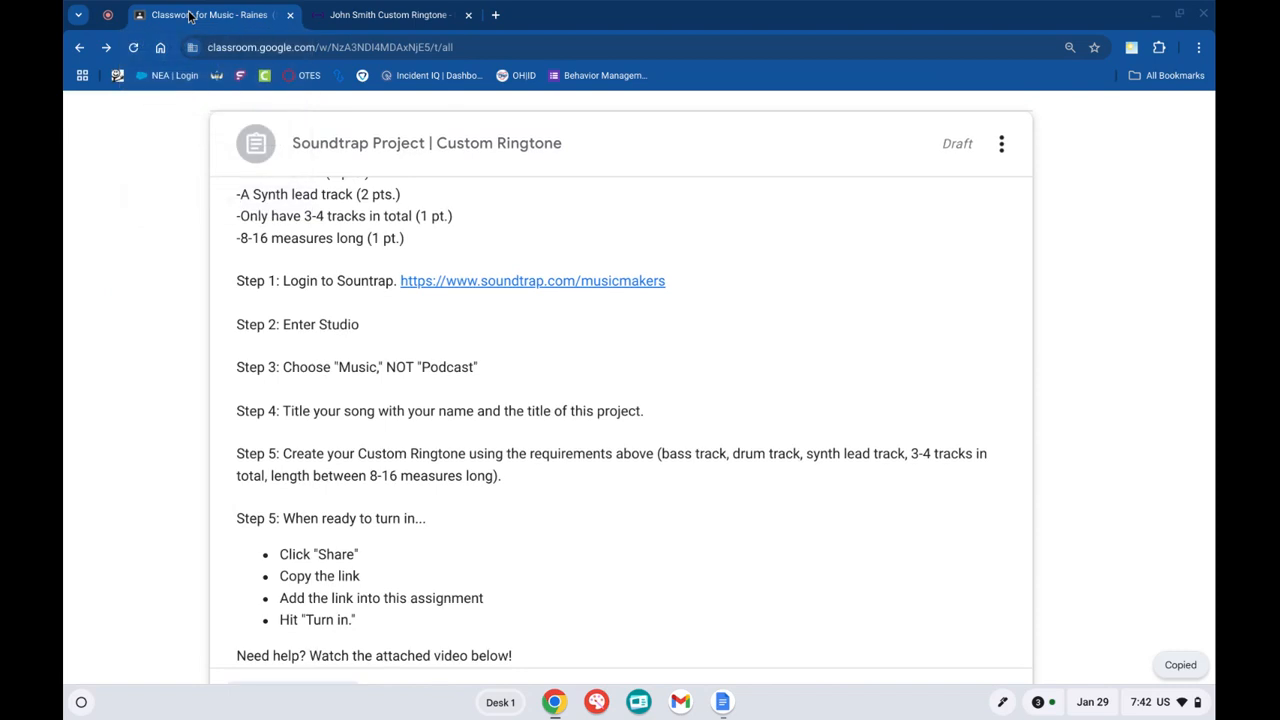